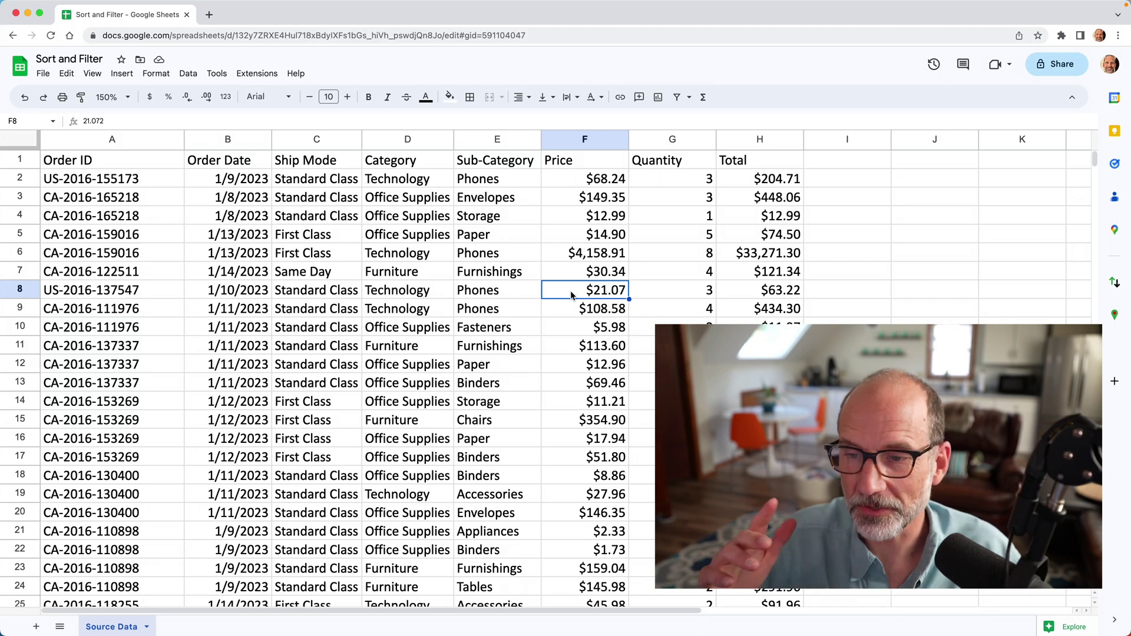
Step: Select the whole order table, columns A (Order ID) through H (Total)
{"action": "scroll", "coordinate": [421, 275], "scroll_direction": "down", "scroll_amount": 1}
{"action": "scroll", "coordinate": [421, 275], "scroll_direction": "up", "scroll_amount": 1}
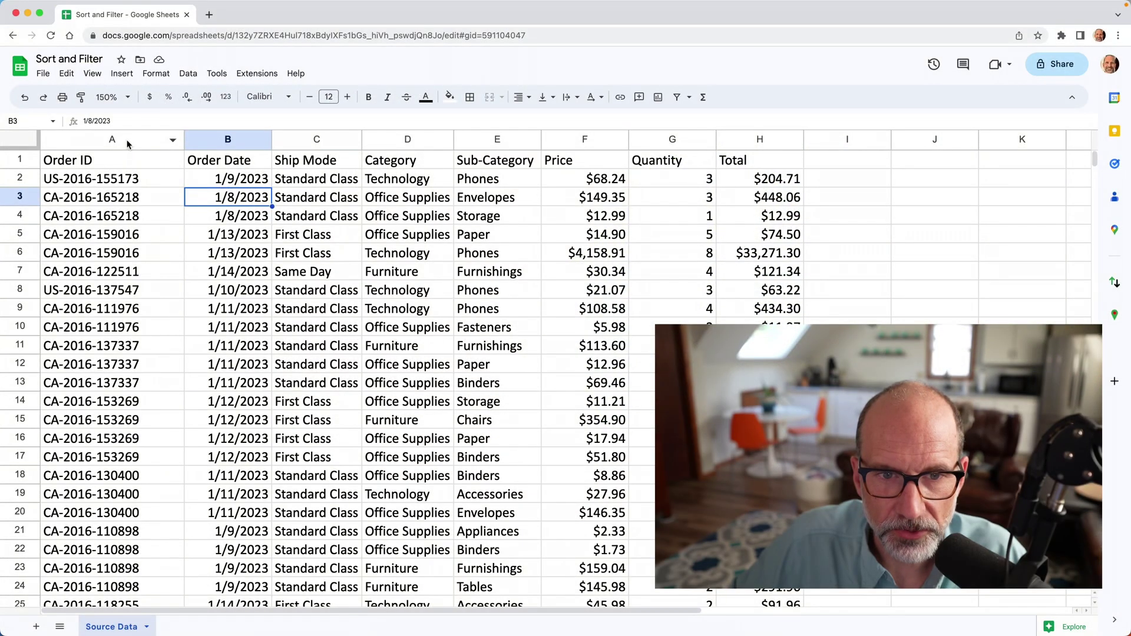
{"action": "left_click", "coordinate": [128, 141]}
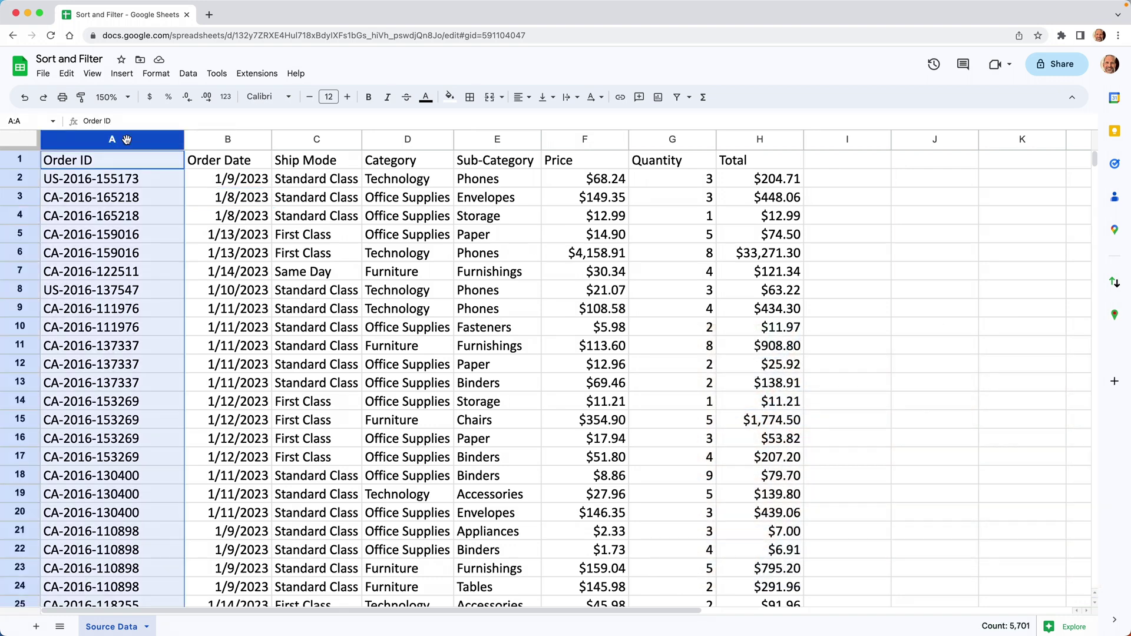
{"action": "left_click", "coordinate": [200, 242]}
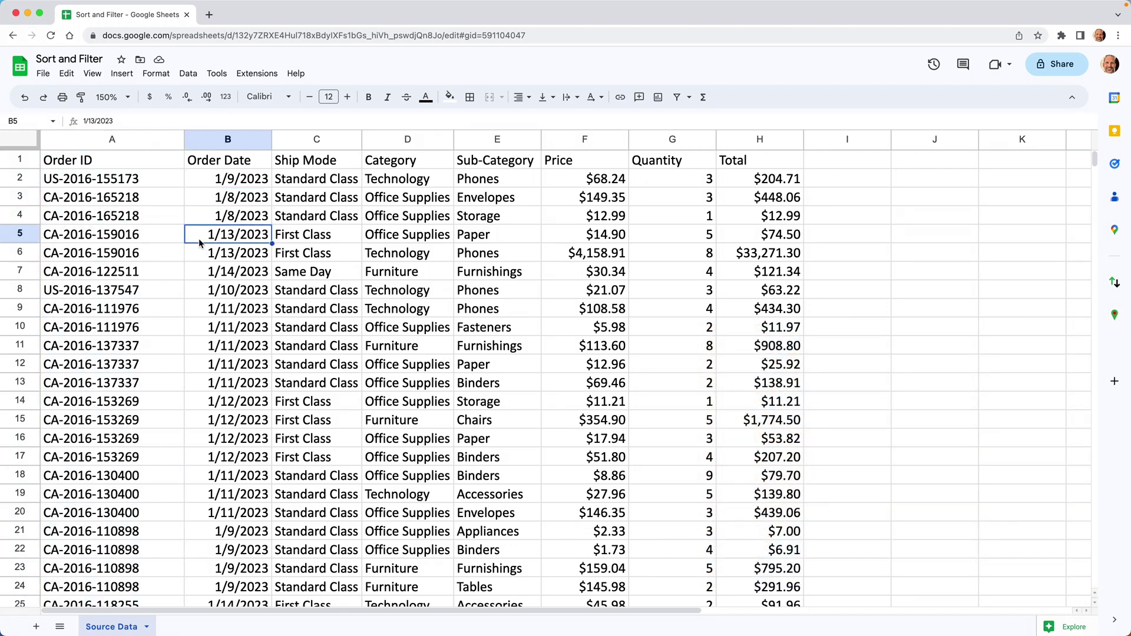
{"action": "left_click", "coordinate": [187, 74]}
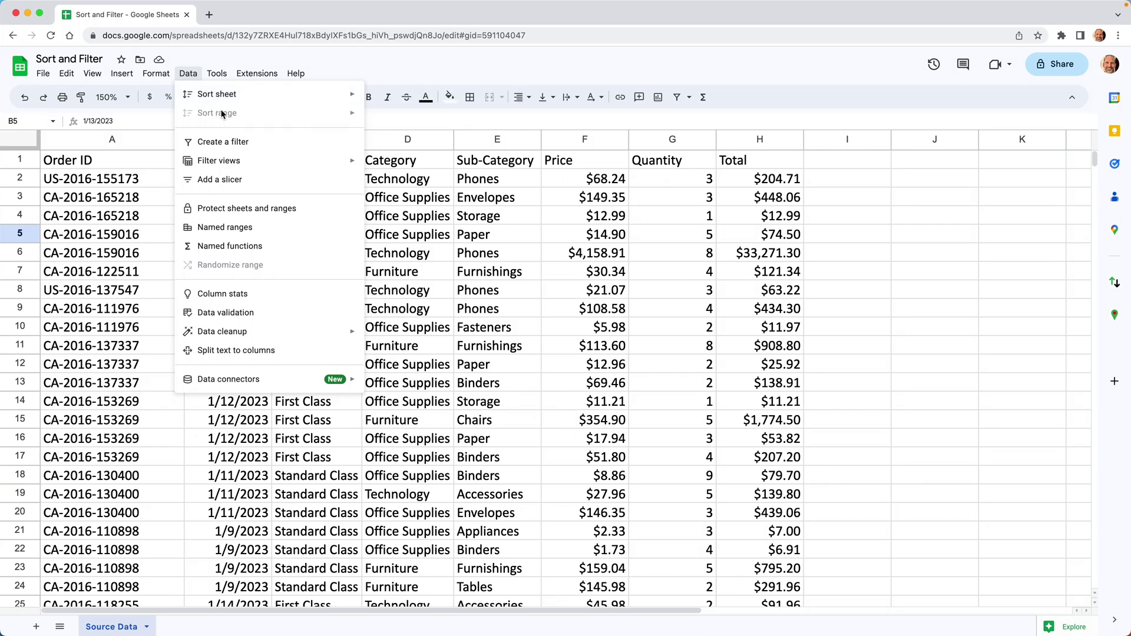
{"action": "left_click", "coordinate": [135, 137]}
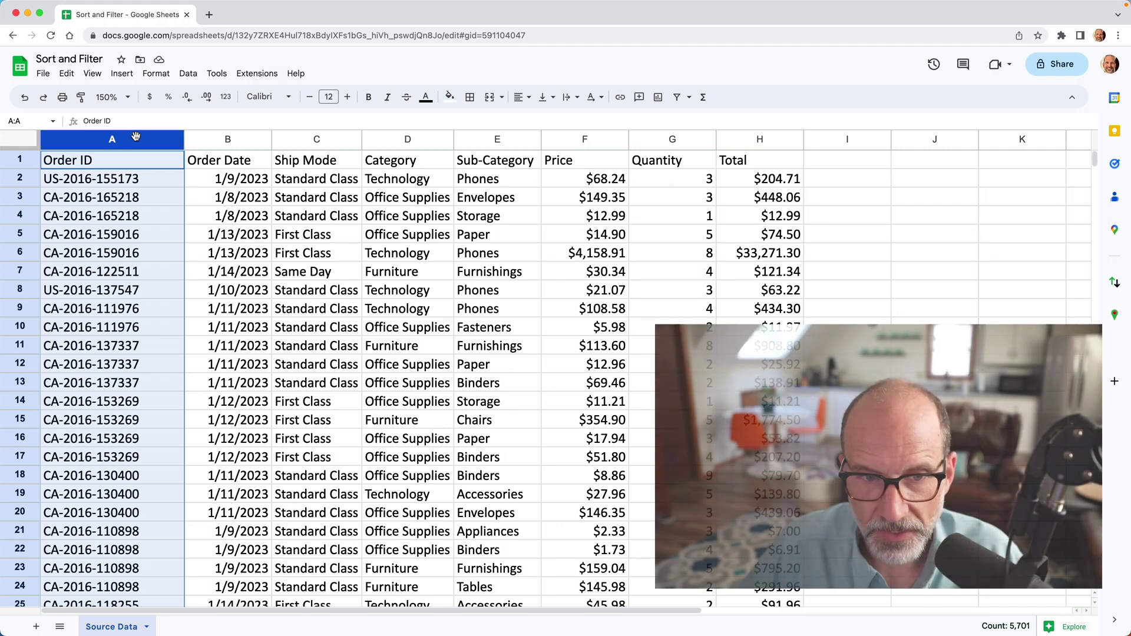
{"action": "left_click_drag", "start_coordinate": [135, 137], "coordinate": [760, 139]}
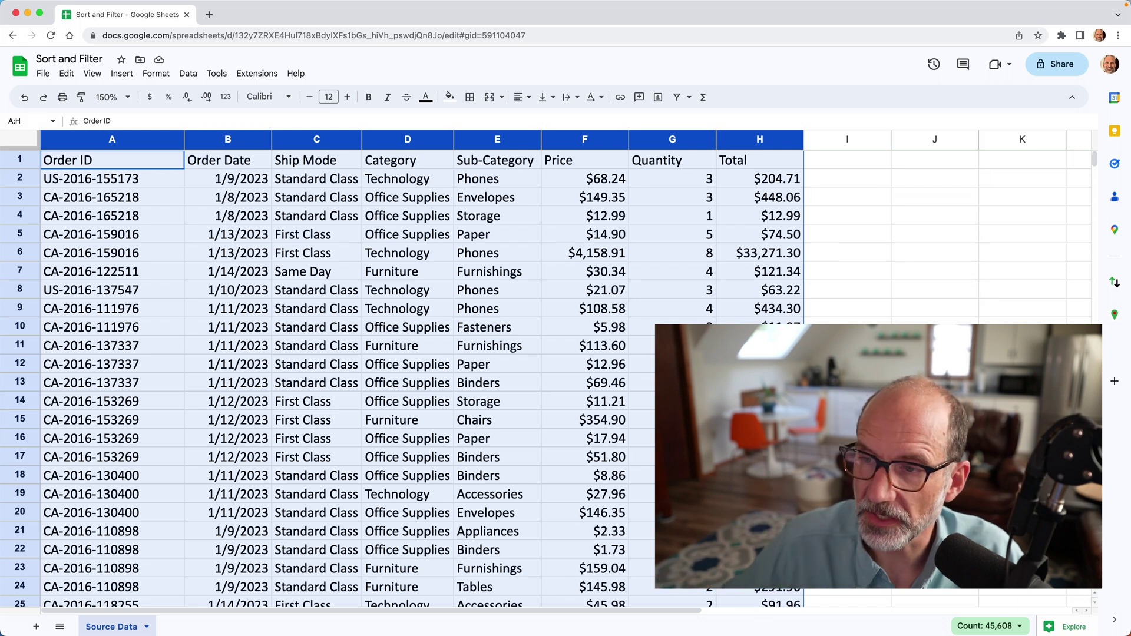
Step: Bring up Data > Sort range > Advanced range sorting options for A1:H5701
{"action": "left_click", "coordinate": [188, 75]}
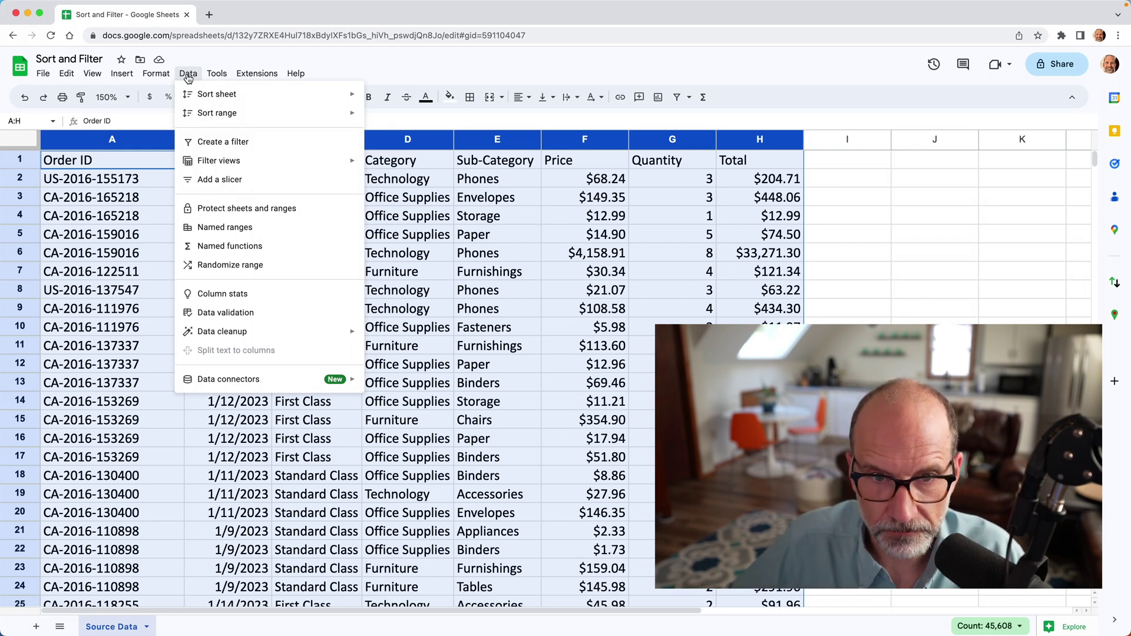
{"action": "mouse_move", "coordinate": [221, 120]}
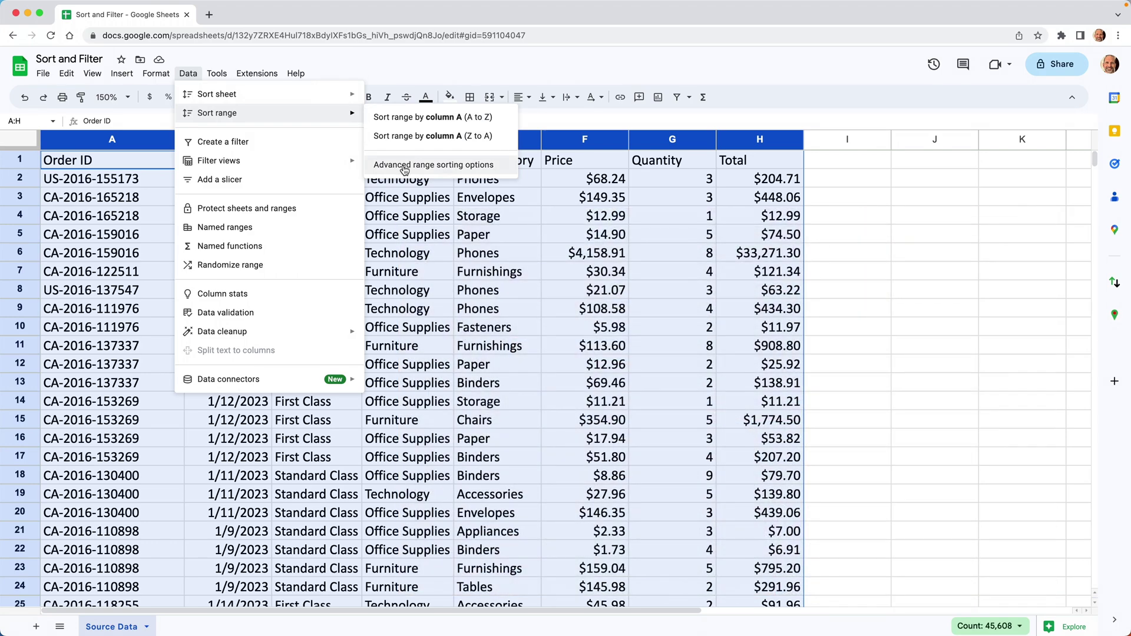
{"action": "left_click", "coordinate": [402, 165]}
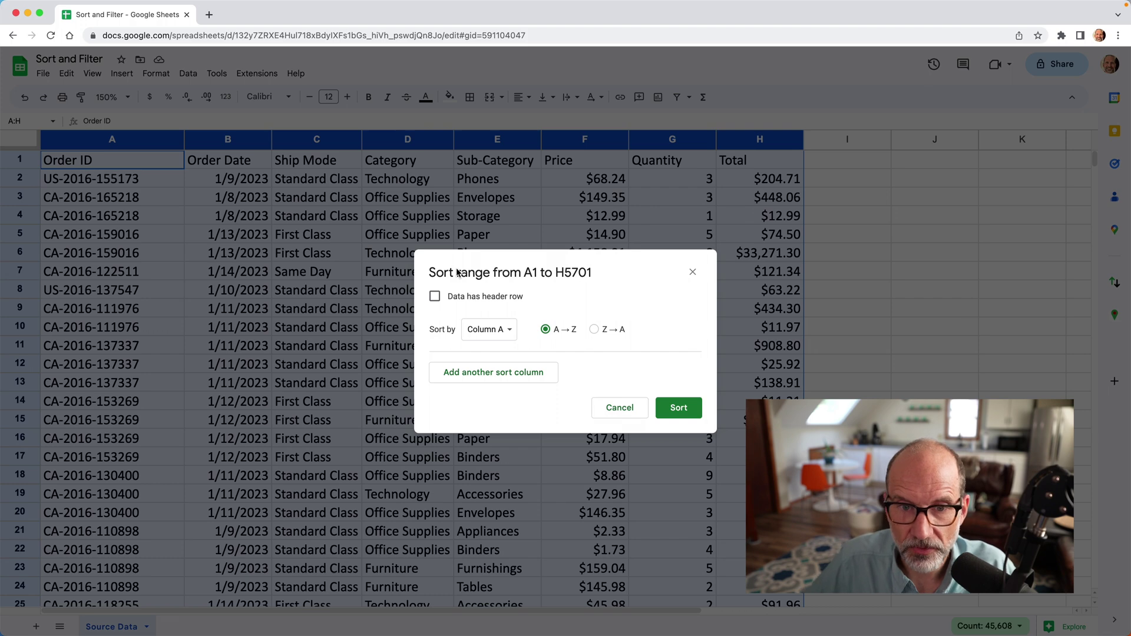
Step: With the header row kept, sort by Order Date A→Z, then Ship Mode Z→A
{"action": "left_click", "coordinate": [435, 297]}
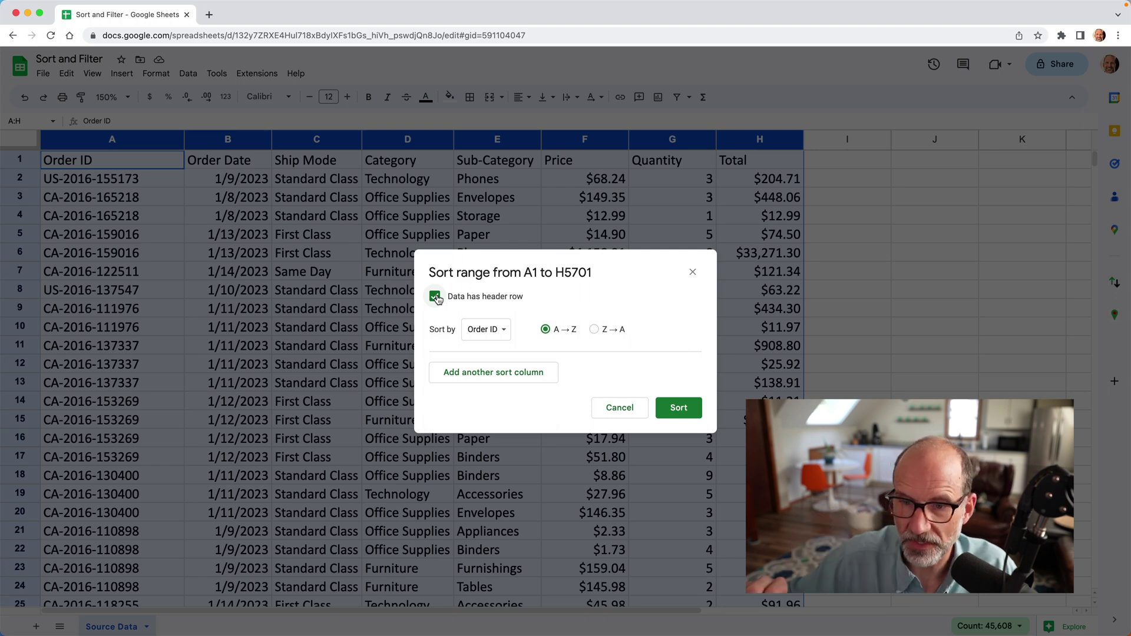
{"action": "left_click", "coordinate": [475, 329]}
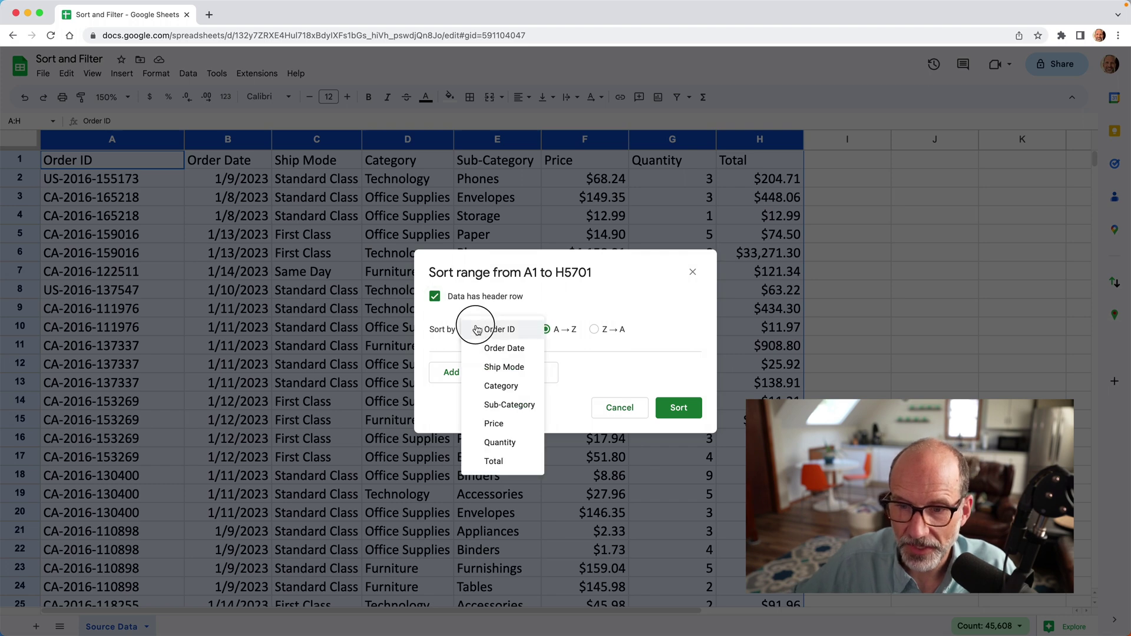
{"action": "left_click", "coordinate": [523, 350]}
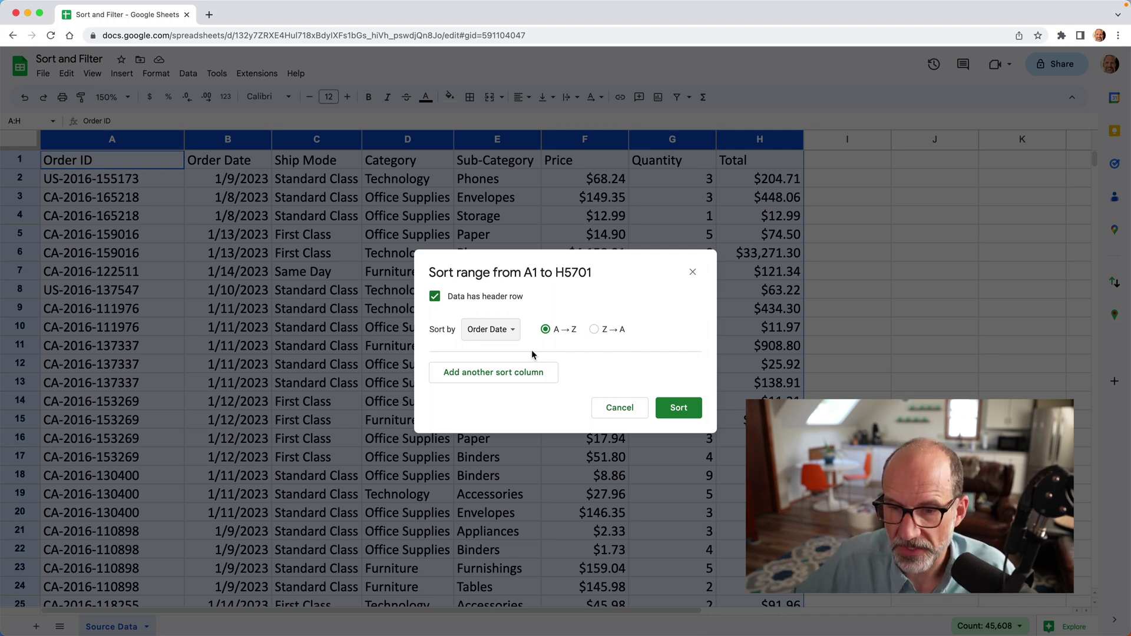
{"action": "left_click", "coordinate": [502, 372]}
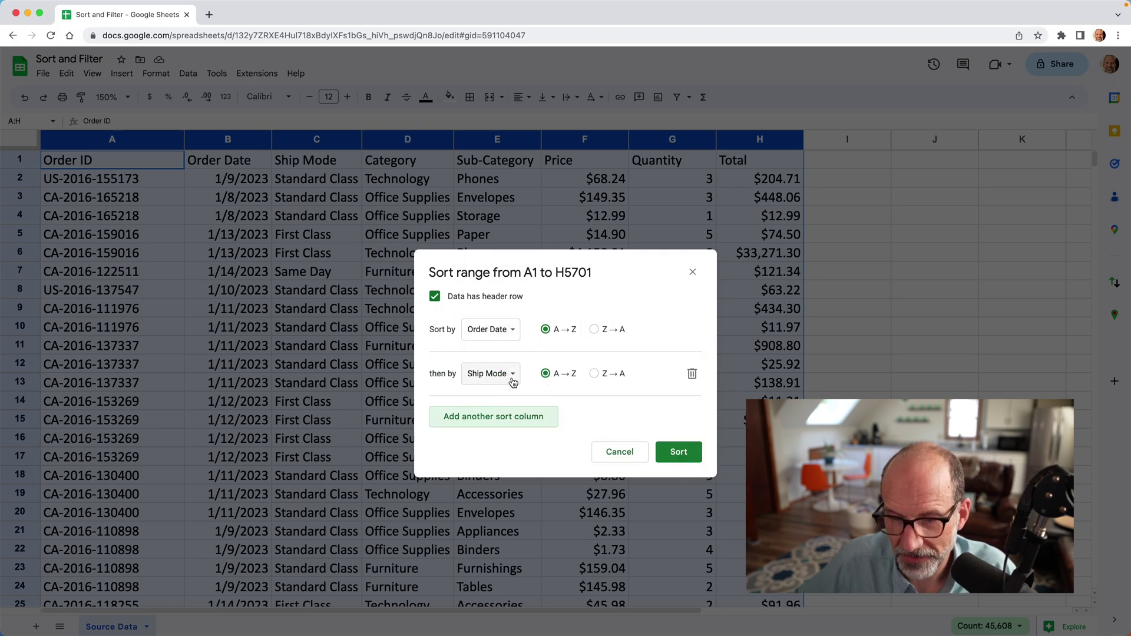
{"action": "left_click", "coordinate": [594, 373]}
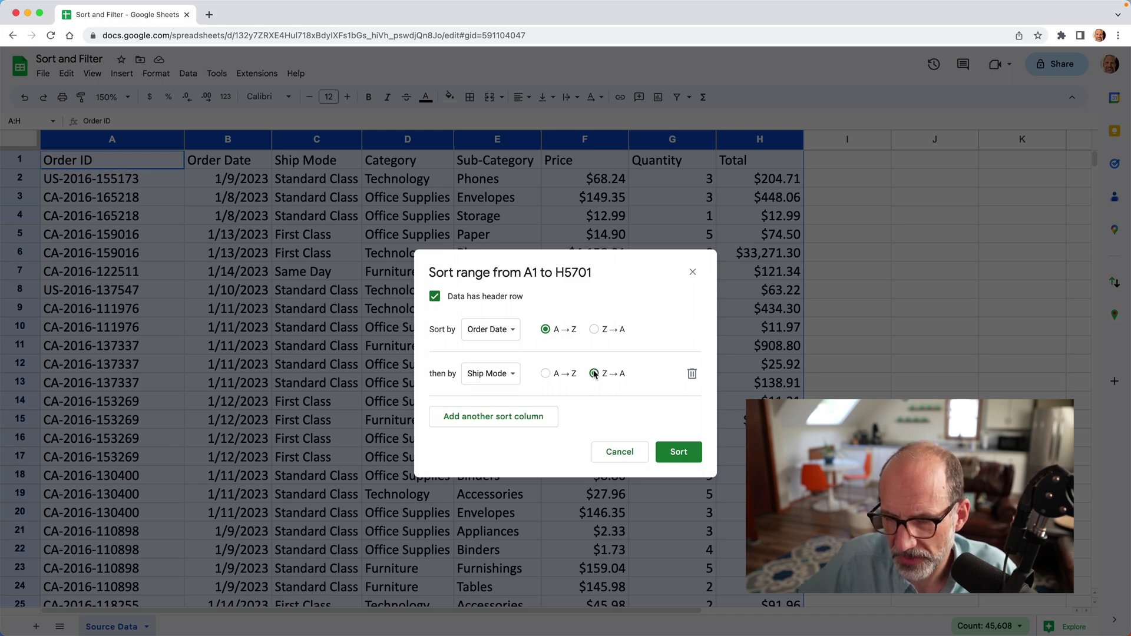
{"action": "left_click", "coordinate": [675, 452]}
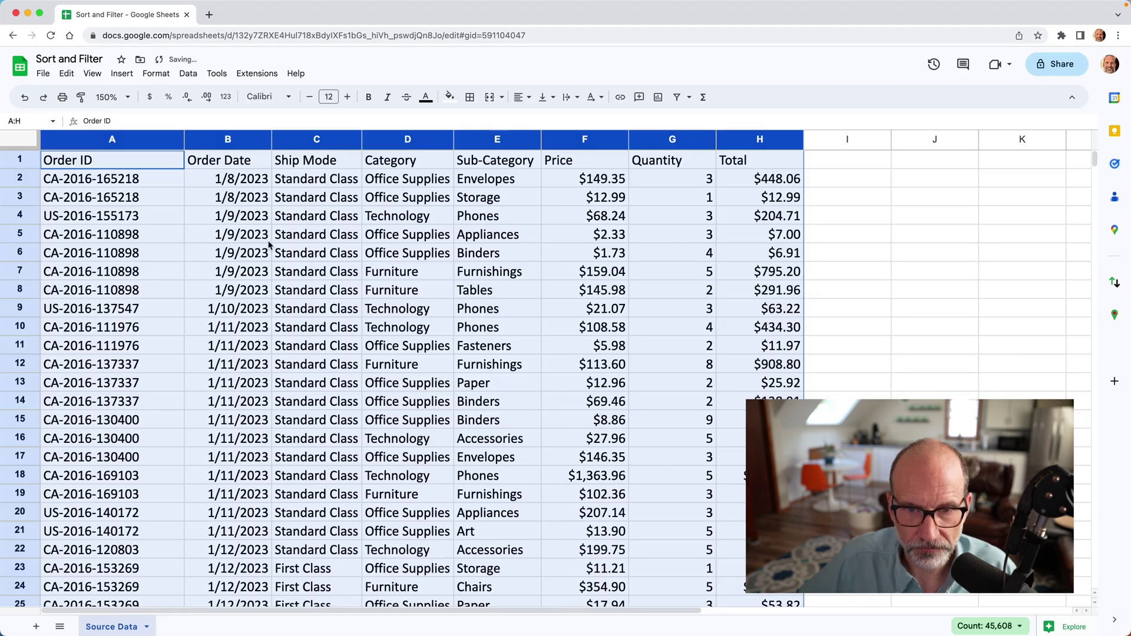
{"action": "left_click", "coordinate": [260, 197]}
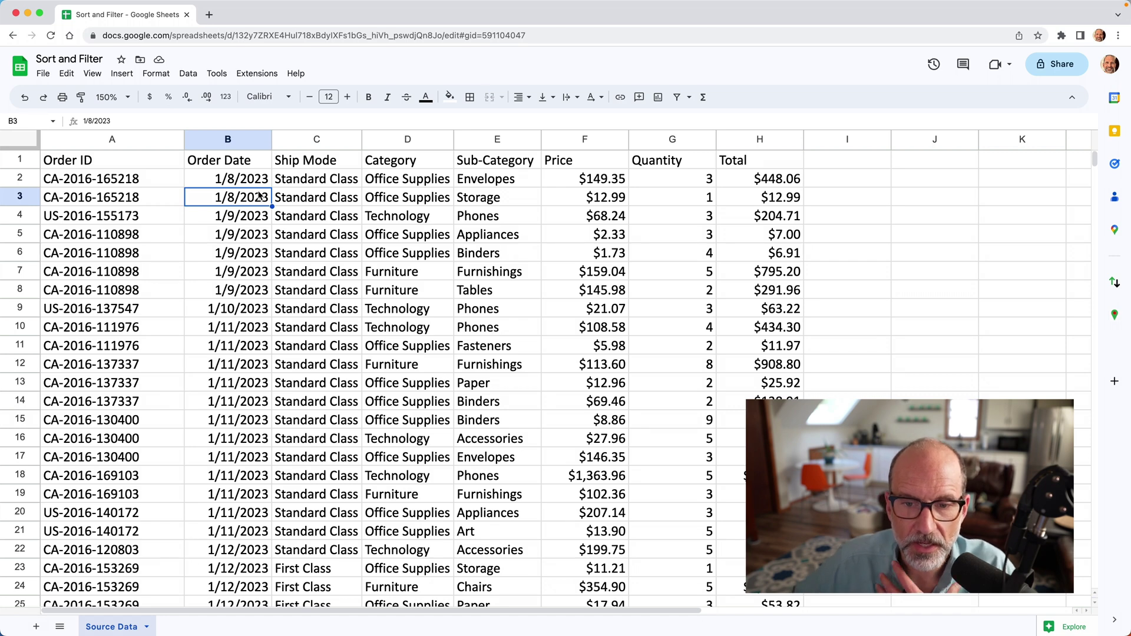
{"action": "left_click_drag", "start_coordinate": [304, 183], "coordinate": [318, 289]}
{"action": "scroll", "coordinate": [318, 288], "scroll_direction": "down", "scroll_amount": 3}
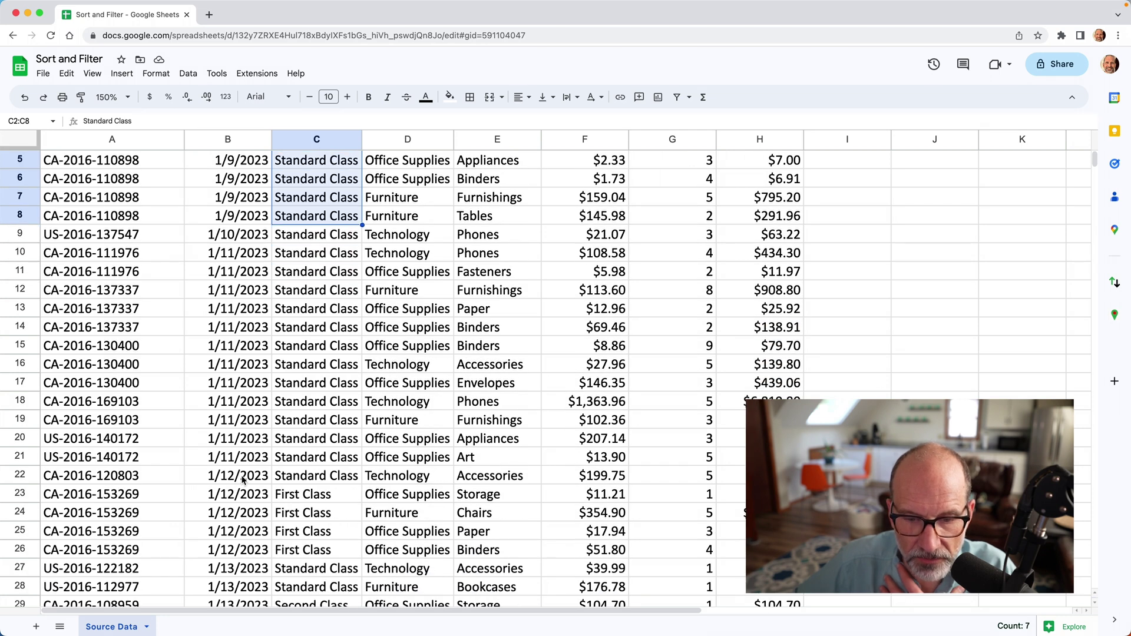
{"action": "scroll", "coordinate": [246, 498], "scroll_direction": "down", "scroll_amount": 2}
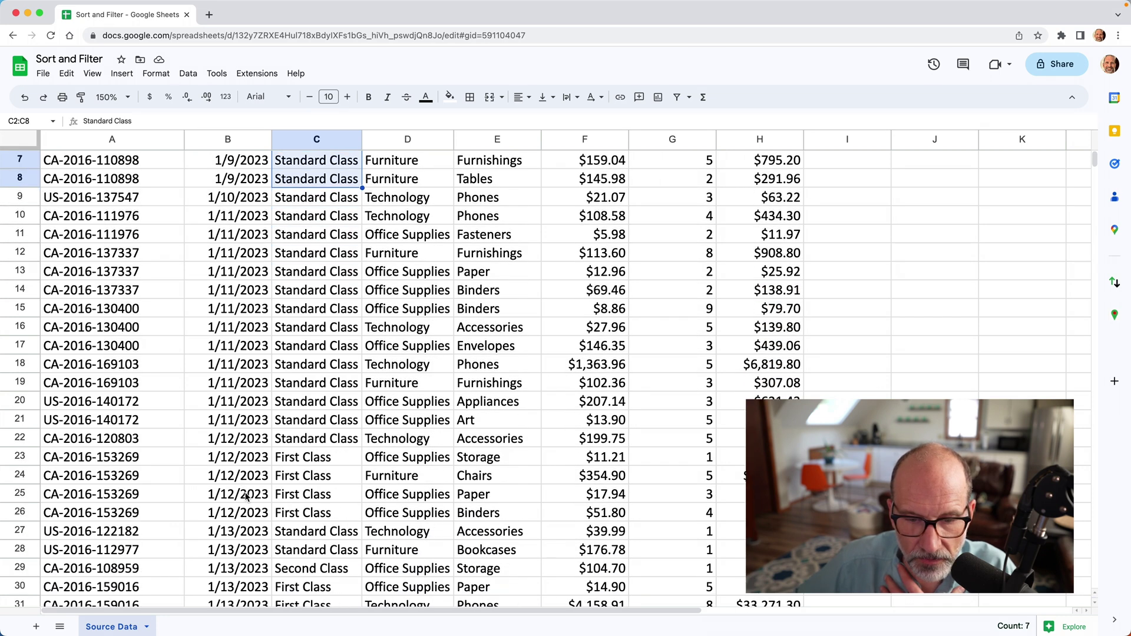
{"action": "left_click", "coordinate": [257, 460]}
{"action": "scroll", "coordinate": [257, 460], "scroll_direction": "down", "scroll_amount": 4}
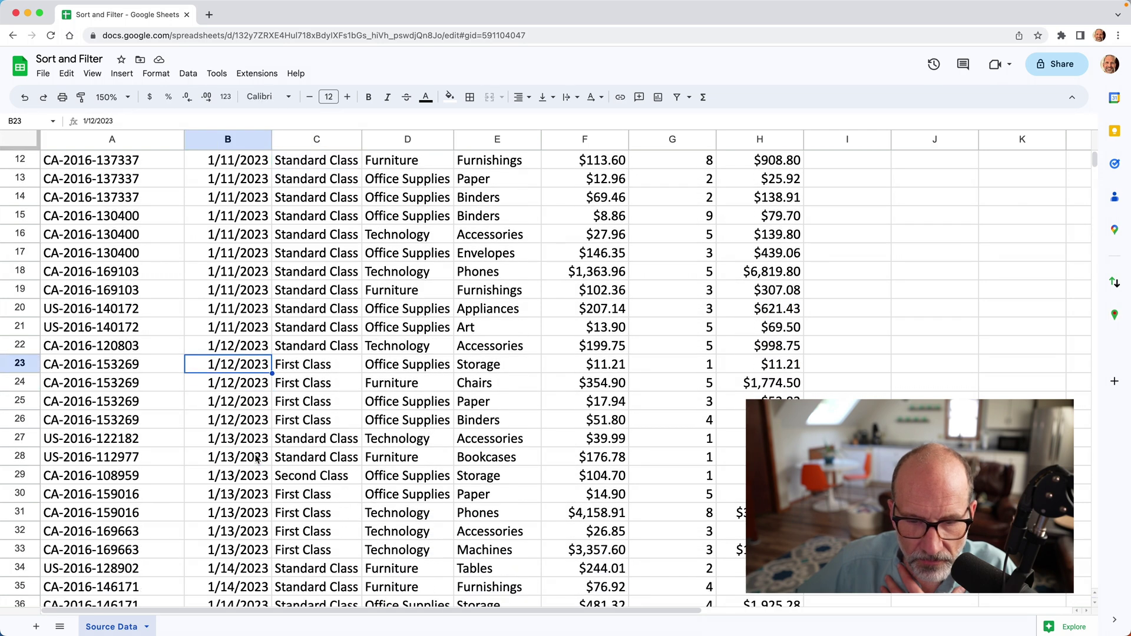
{"action": "left_click", "coordinate": [257, 446]}
{"action": "key", "text": "Right"}
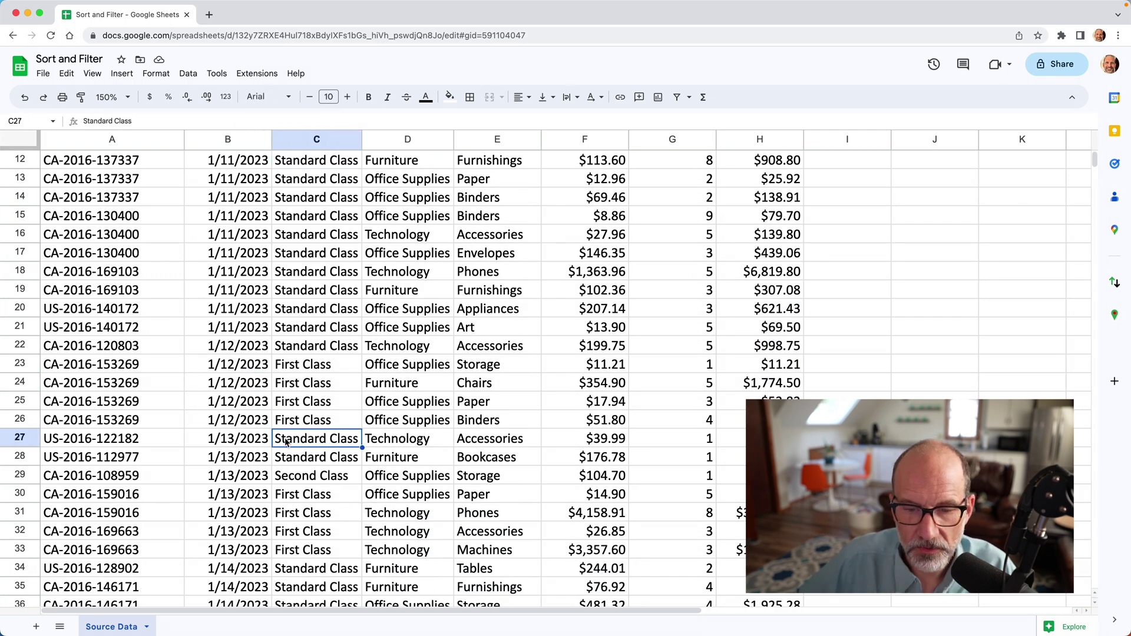
{"action": "left_click_drag", "start_coordinate": [245, 440], "coordinate": [251, 551]}
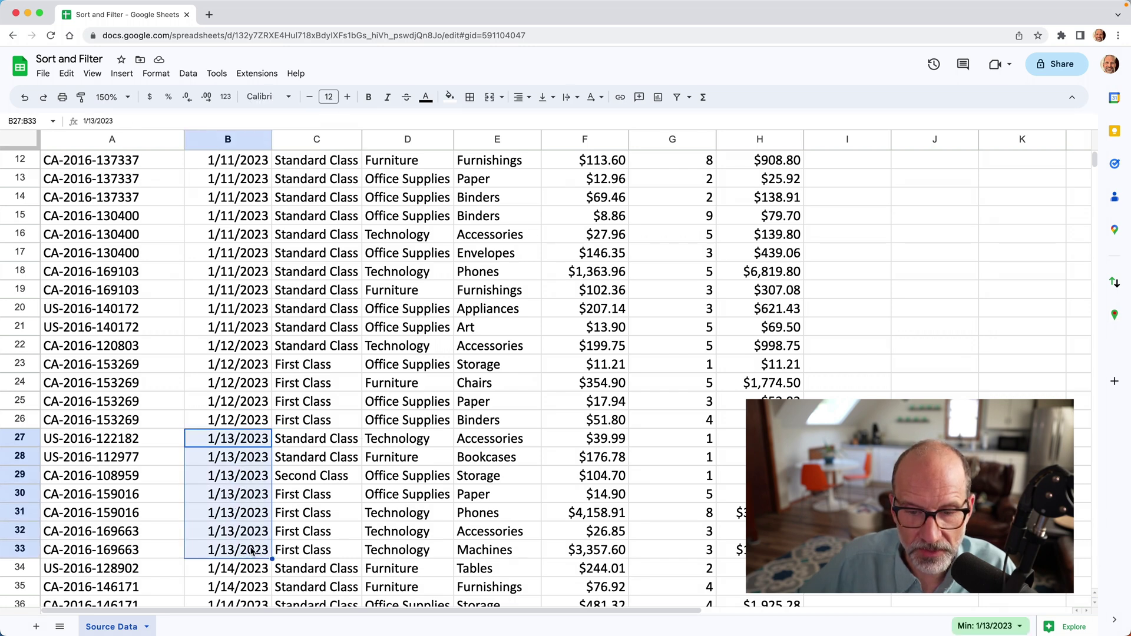
{"action": "left_click", "coordinate": [347, 444]}
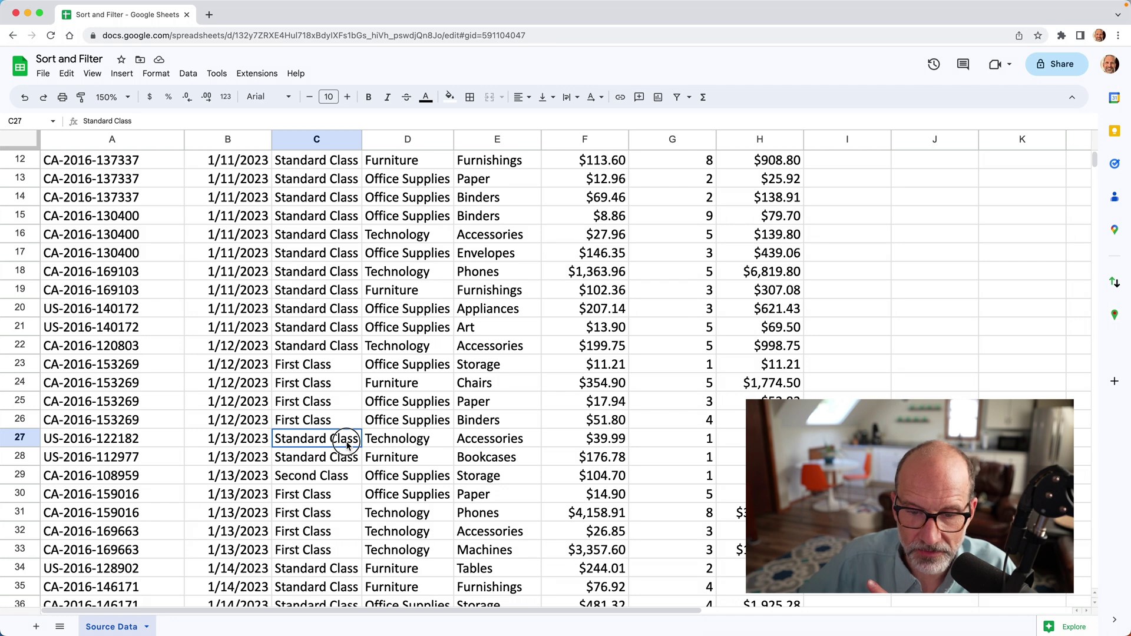
{"action": "left_click_drag", "start_coordinate": [347, 445], "coordinate": [343, 552]}
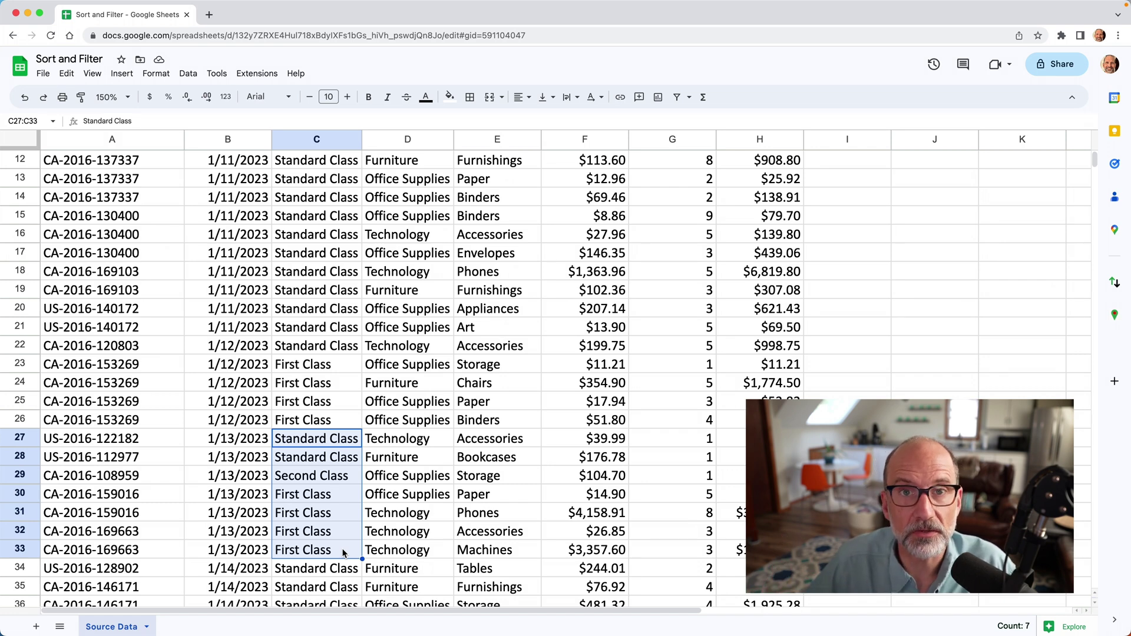
{"action": "scroll", "coordinate": [344, 552], "scroll_direction": "up", "scroll_amount": 4}
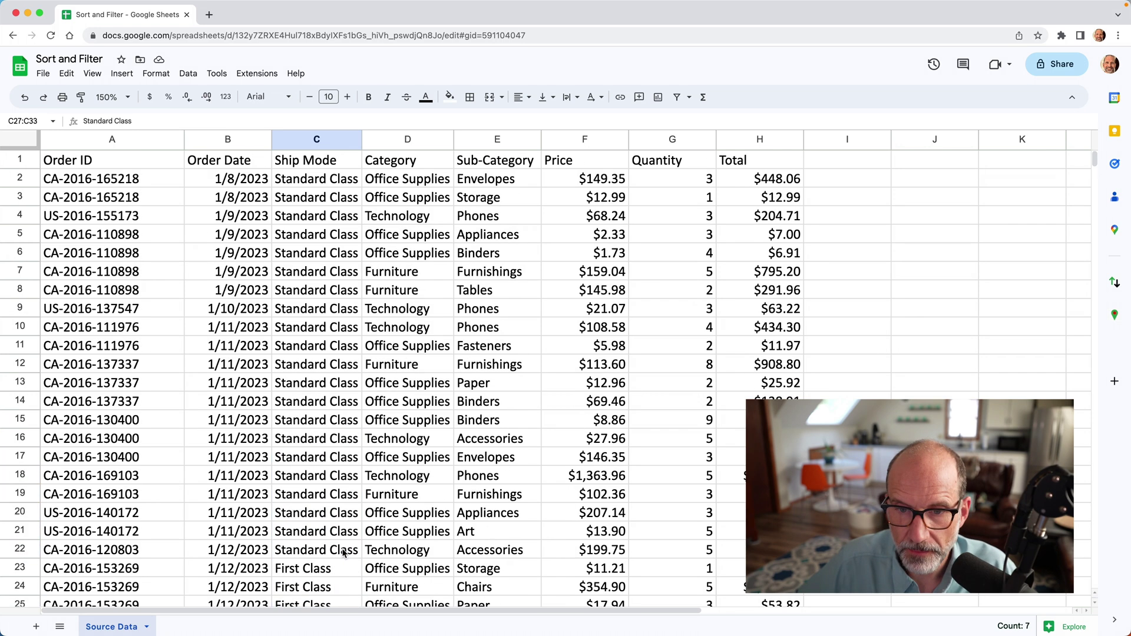
{"action": "left_click", "coordinate": [333, 457]}
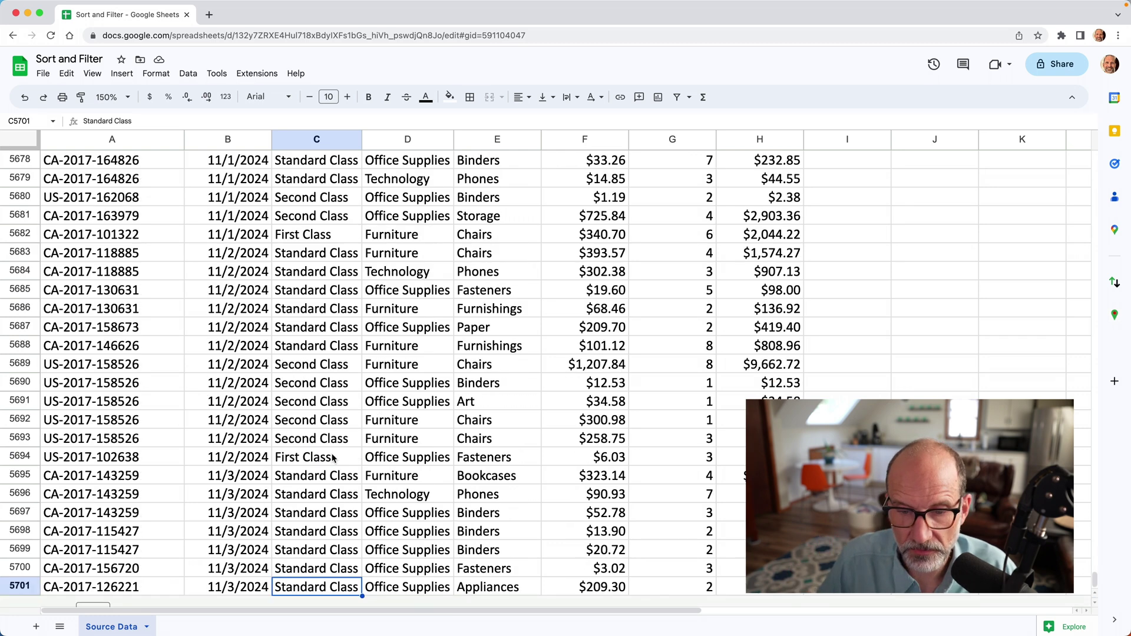
Step: Add 10 empty rows, 5702 through 5711, below the last order row
{"action": "scroll", "coordinate": [222, 504], "scroll_direction": "down", "scroll_amount": 1}
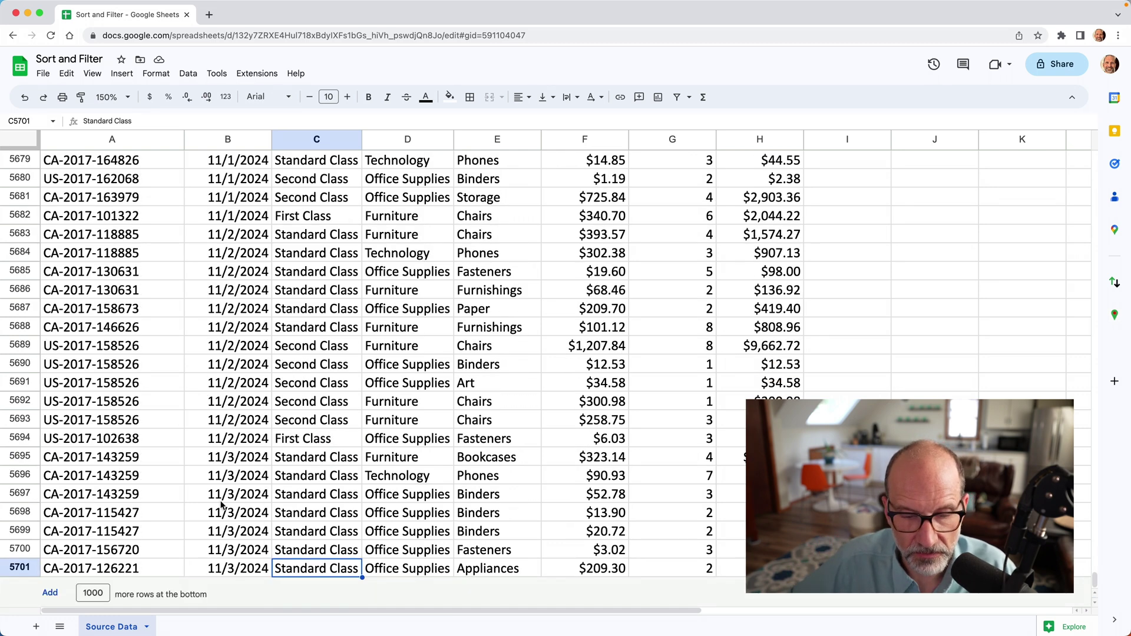
{"action": "double_click", "coordinate": [82, 593]}
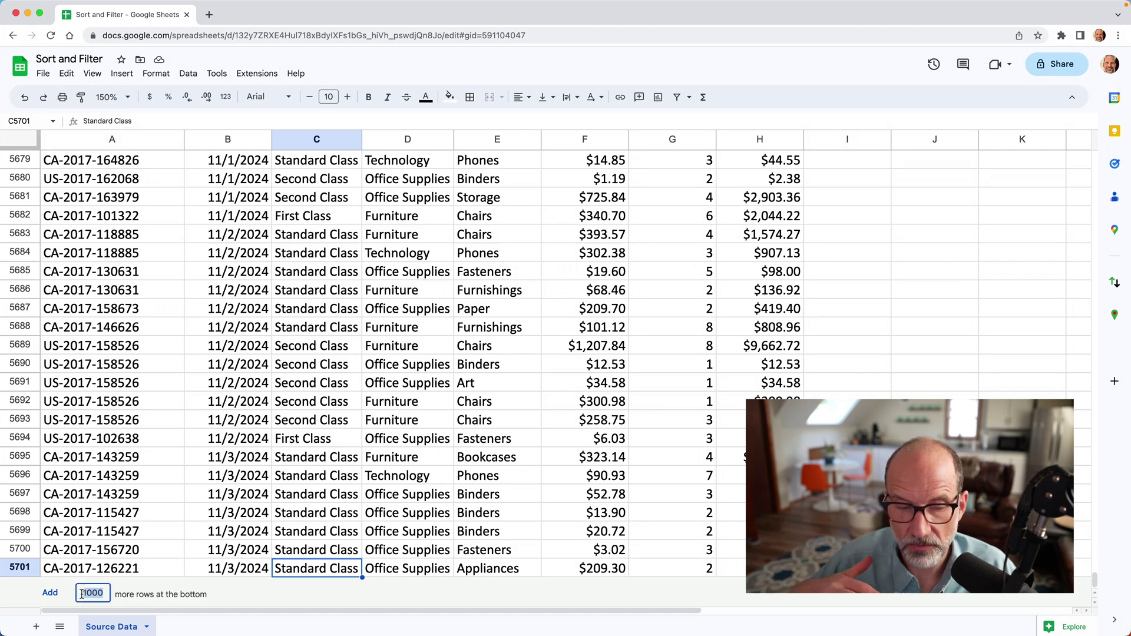
{"action": "type", "text": "1"}
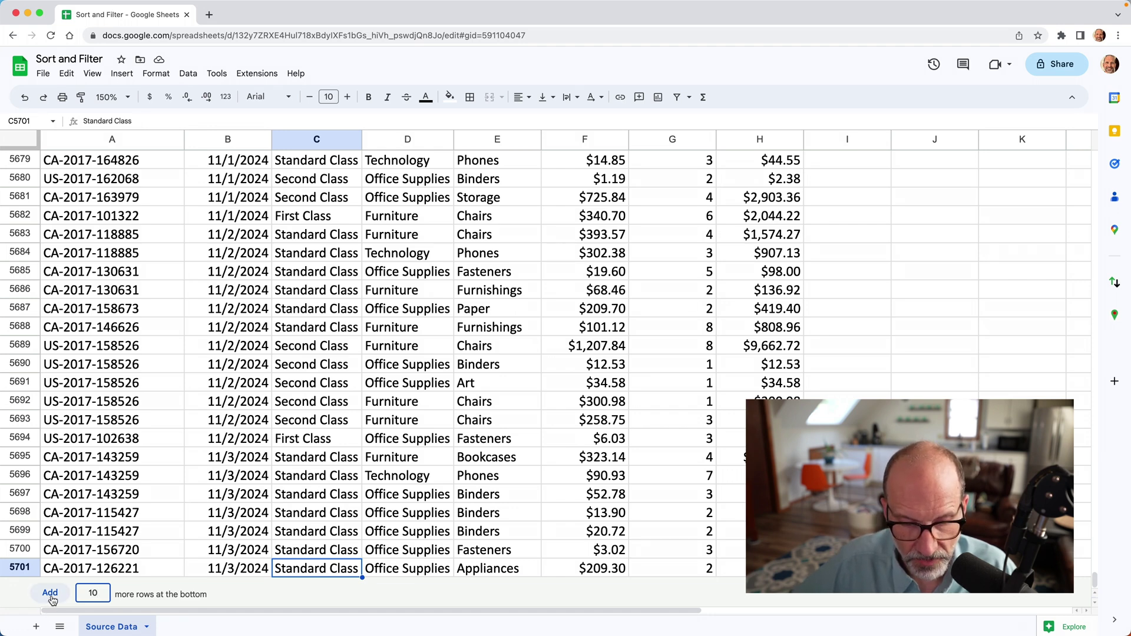
{"action": "left_click", "coordinate": [50, 595]}
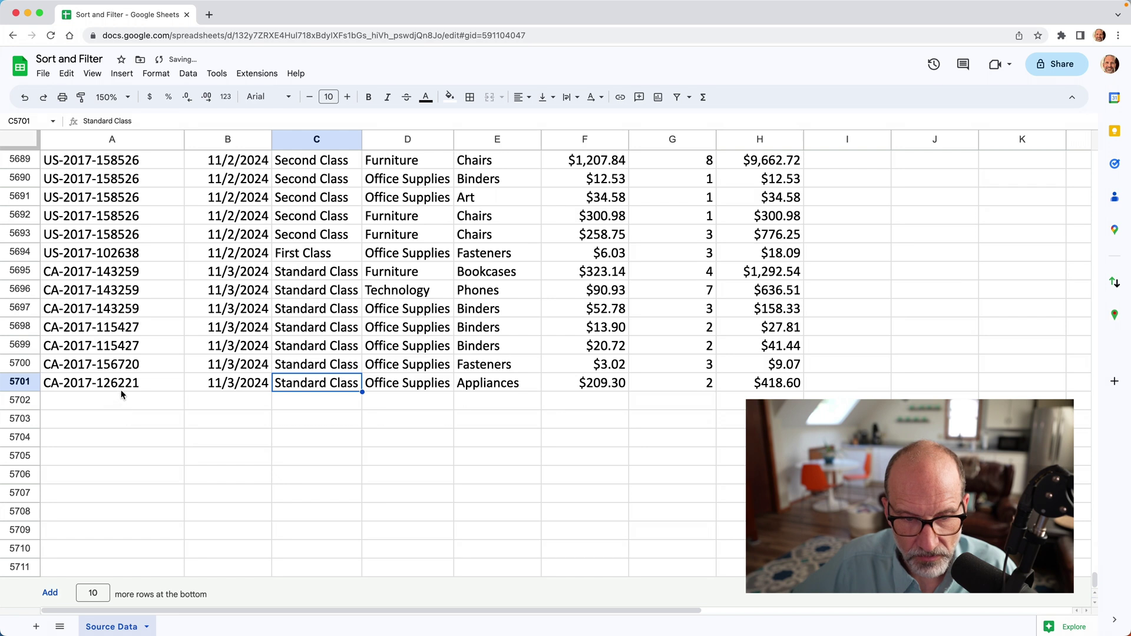
{"action": "left_click_drag", "start_coordinate": [118, 368], "coordinate": [746, 365]}
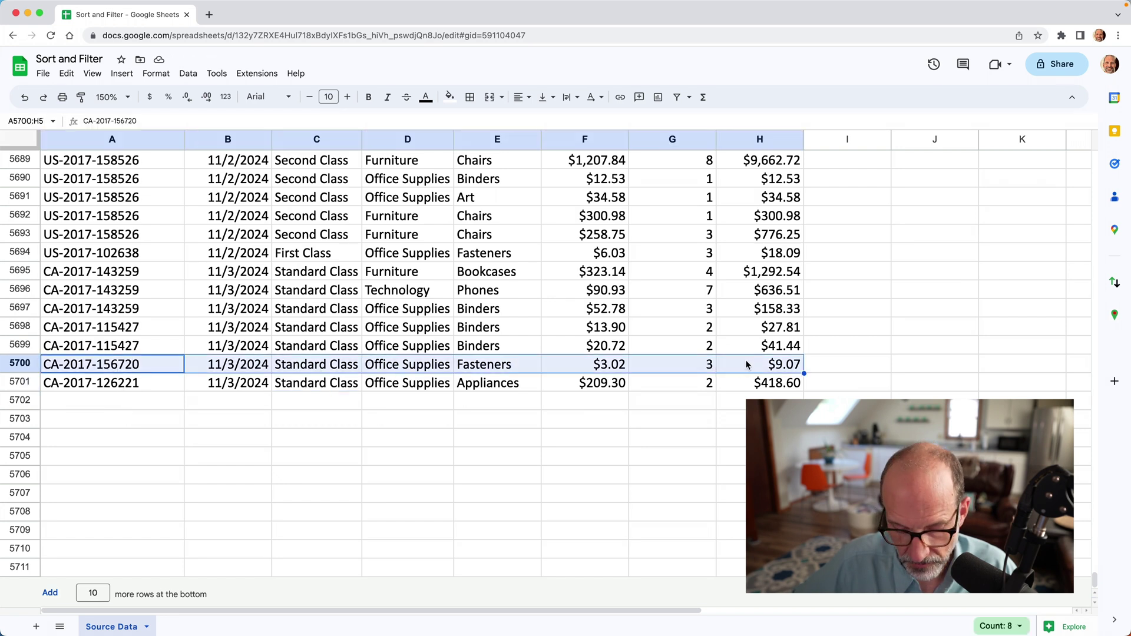
{"action": "key", "text": "super+c"}
{"action": "key", "text": "Down"}
{"action": "key", "text": "Down"}
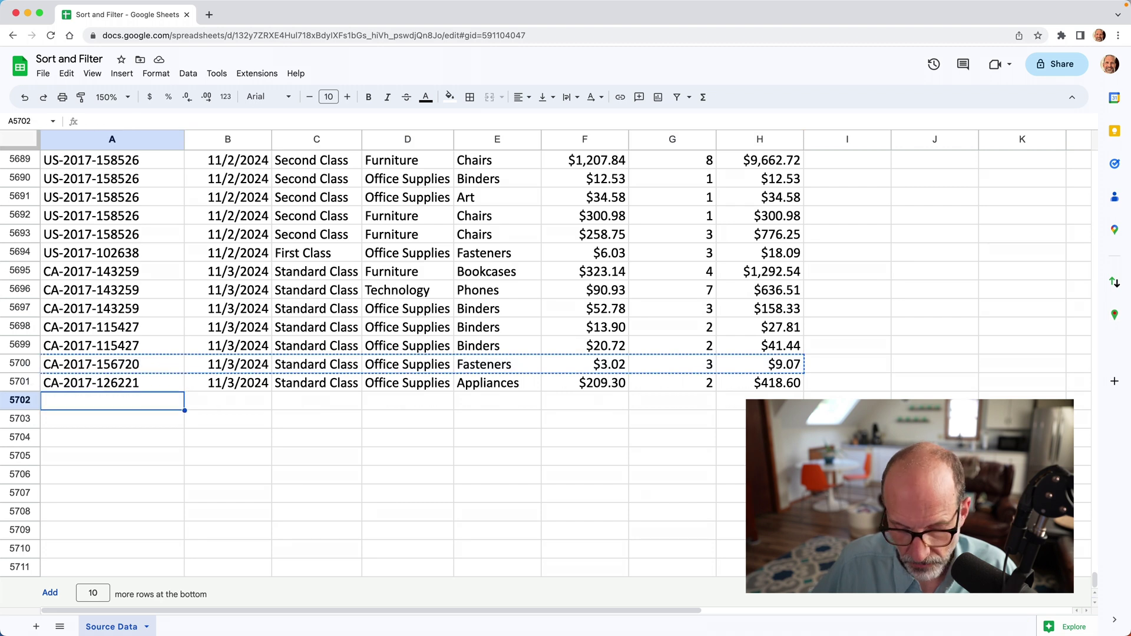
{"action": "key", "text": "super+v"}
{"action": "left_click", "coordinate": [228, 401]}
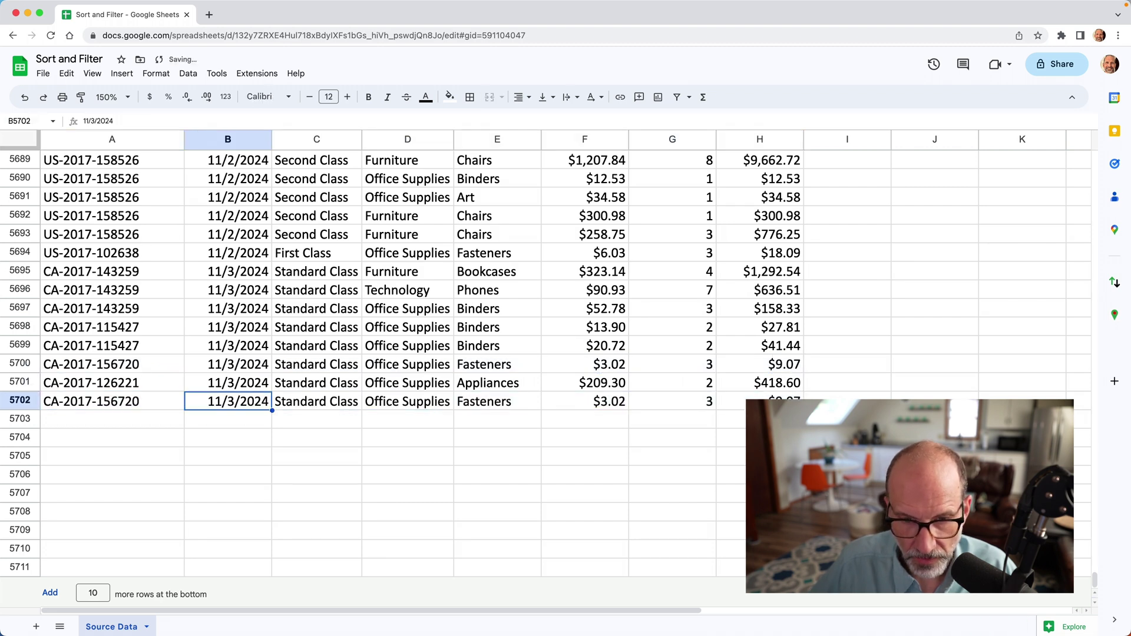
{"action": "double_click", "coordinate": [232, 400]}
{"action": "double_click", "coordinate": [231, 399]}
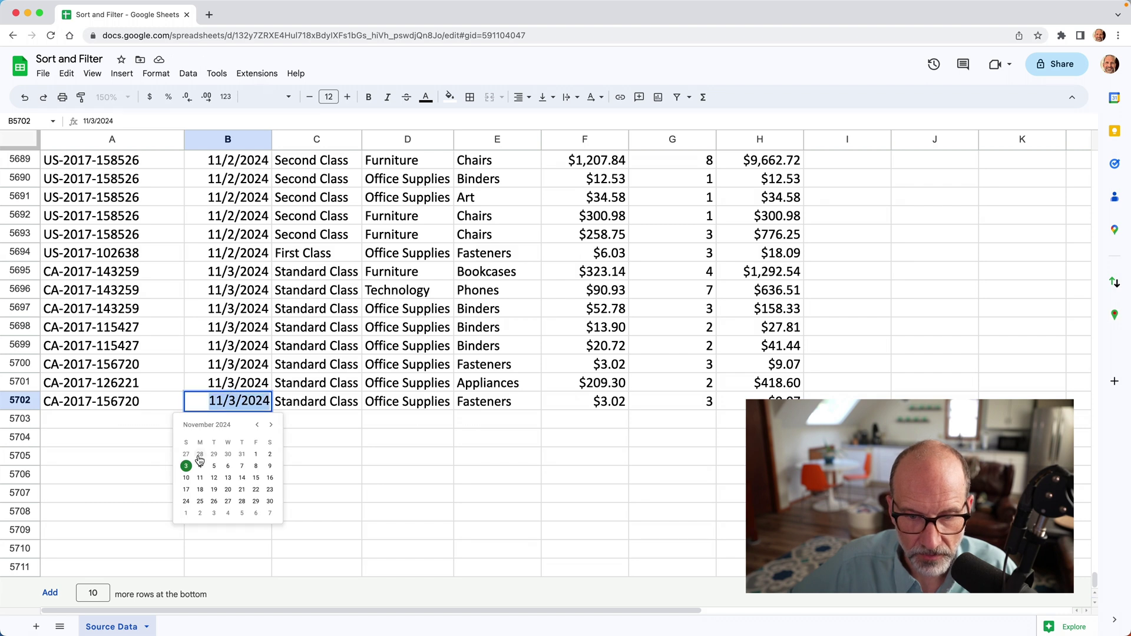
{"action": "left_click", "coordinate": [270, 454]}
{"action": "left_click", "coordinate": [296, 441]}
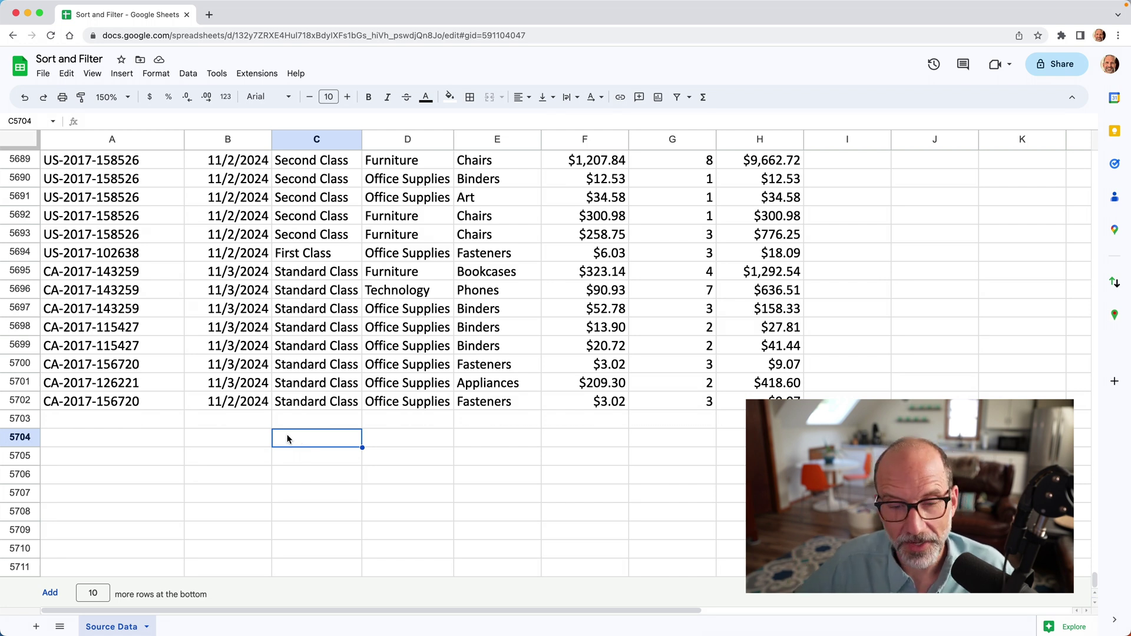
{"action": "left_click", "coordinate": [252, 408]}
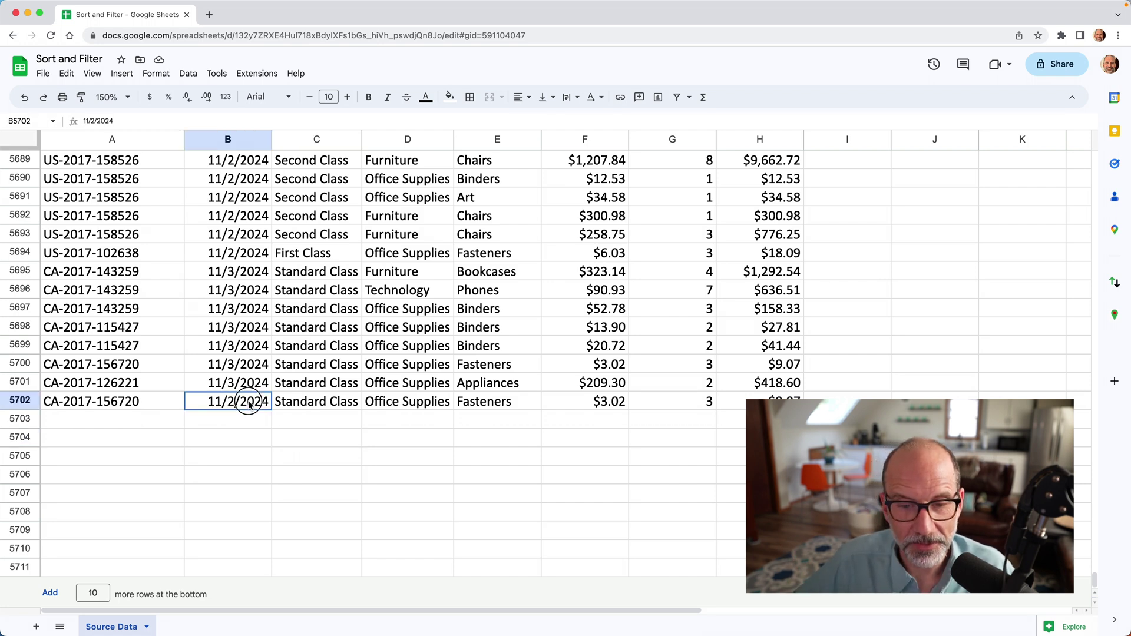
{"action": "left_click", "coordinate": [19, 403]}
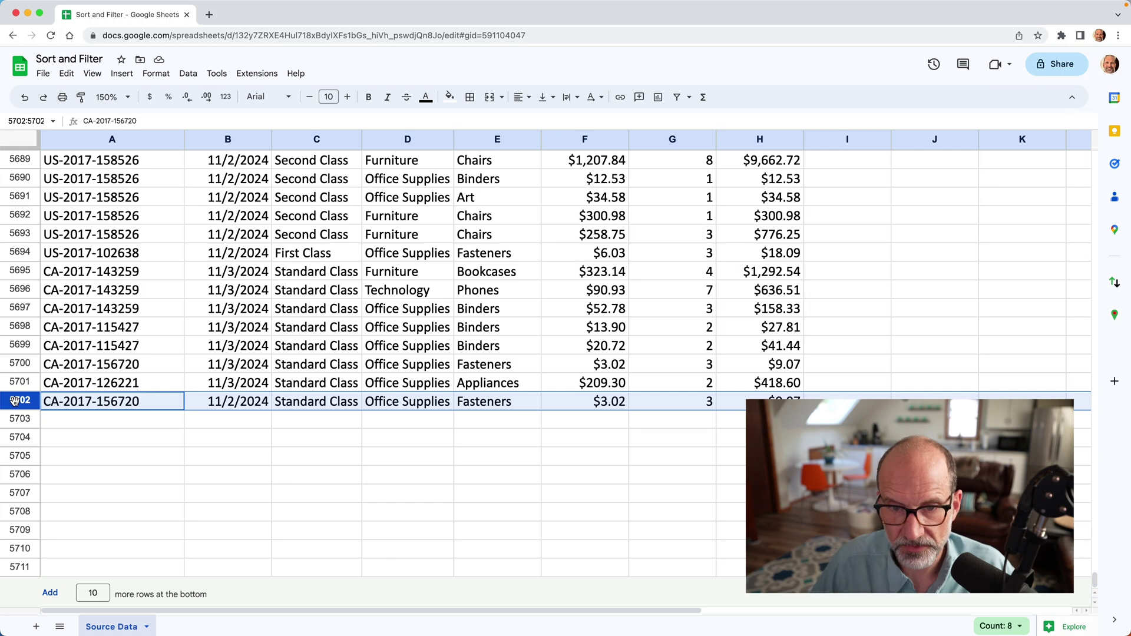
{"action": "key", "text": "Delete"}
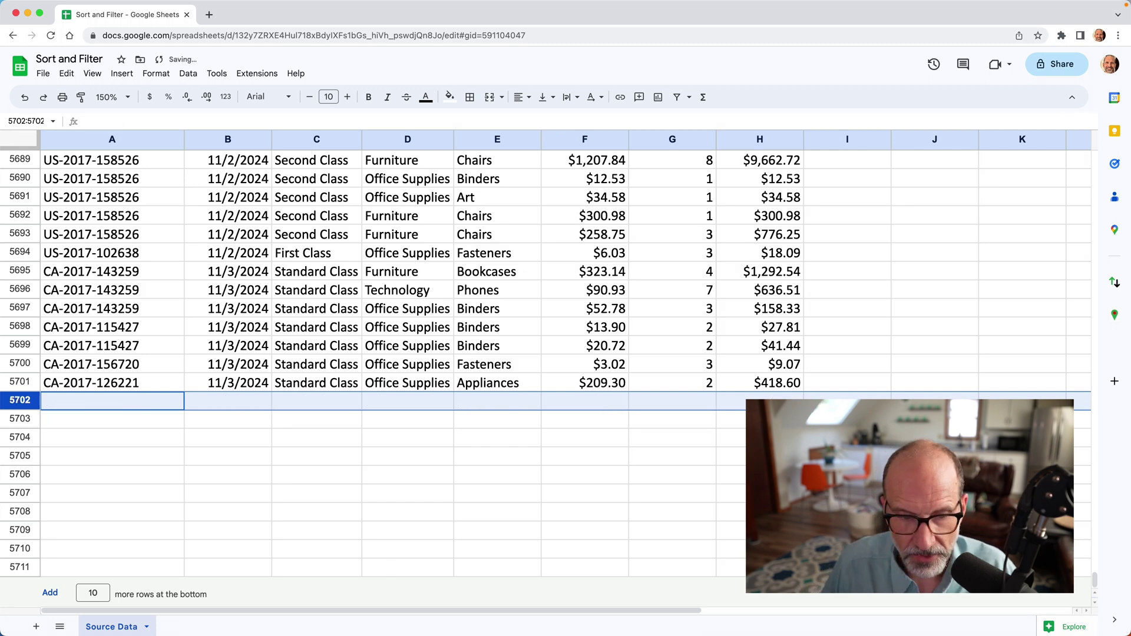
{"action": "key", "text": "Up"}
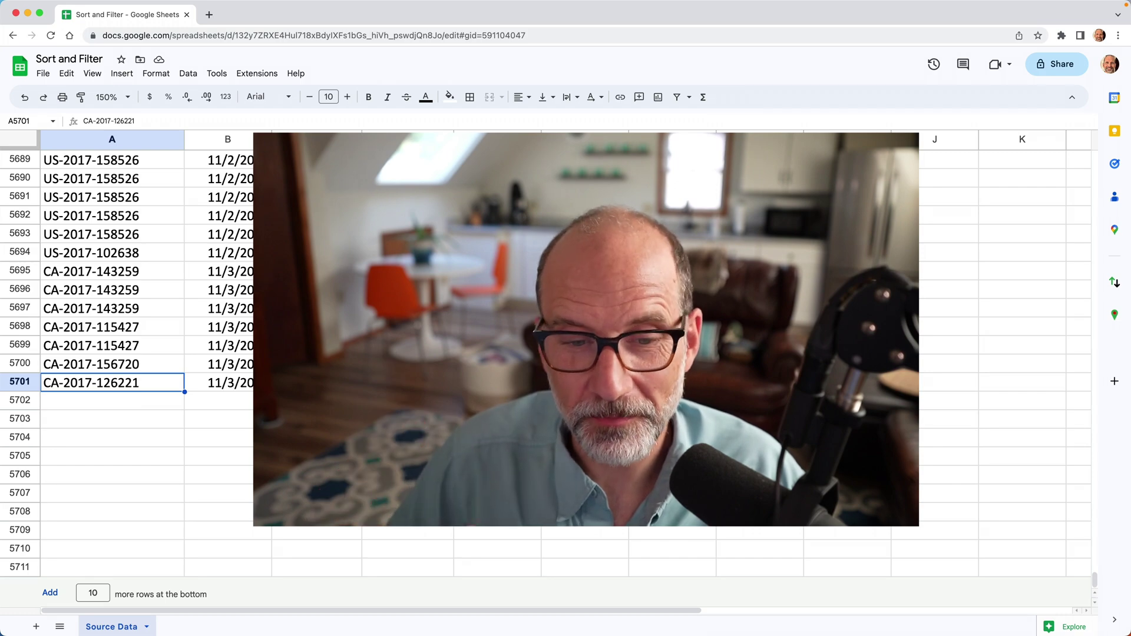
{"action": "key", "text": "super+Up"}
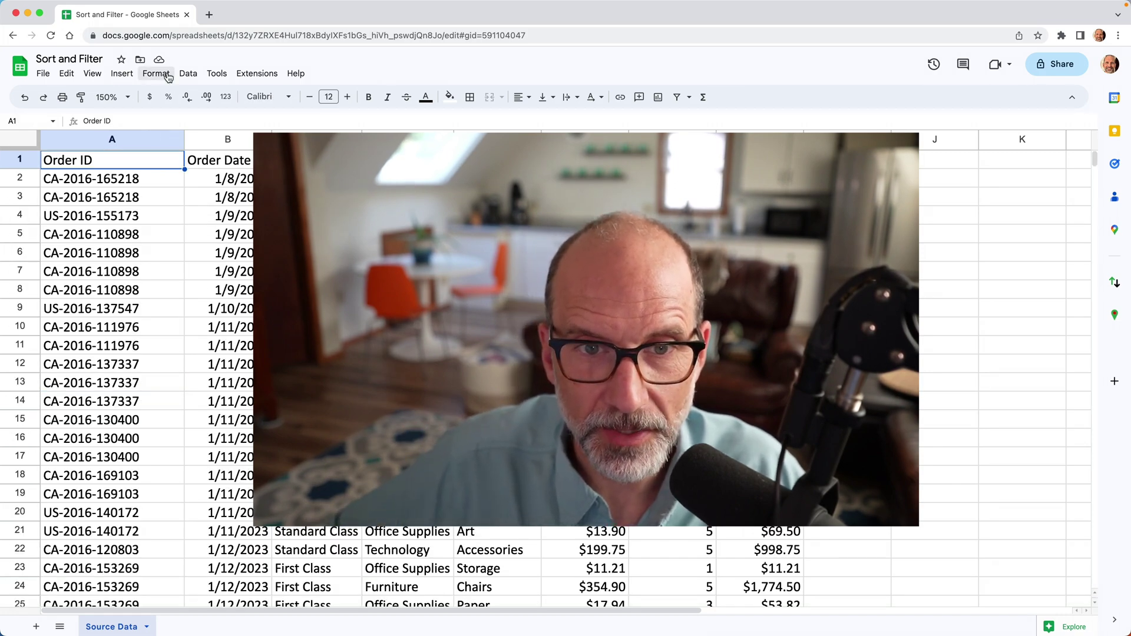
Step: Create a filter on the order table's header row
{"action": "left_click", "coordinate": [188, 74]}
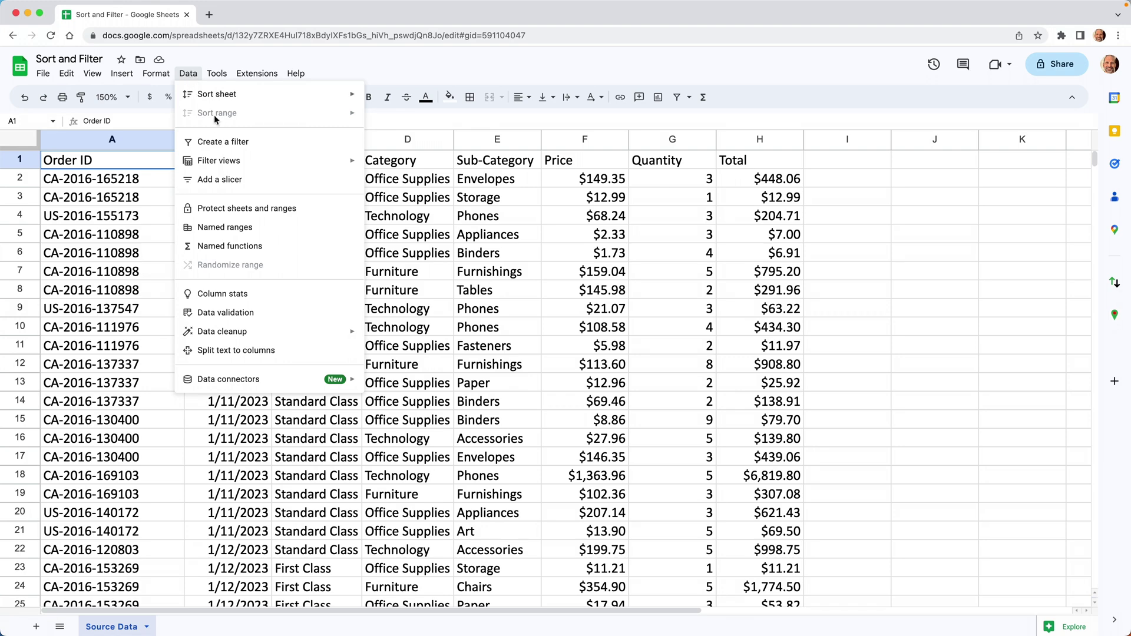
{"action": "left_click", "coordinate": [229, 147]}
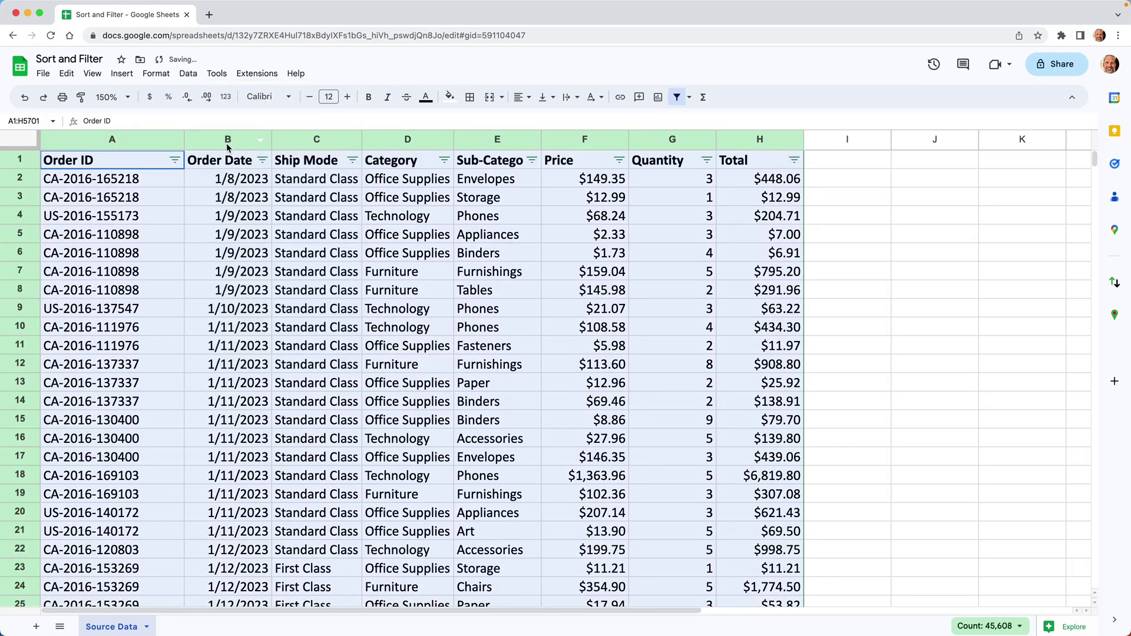
{"action": "left_click", "coordinate": [153, 167]}
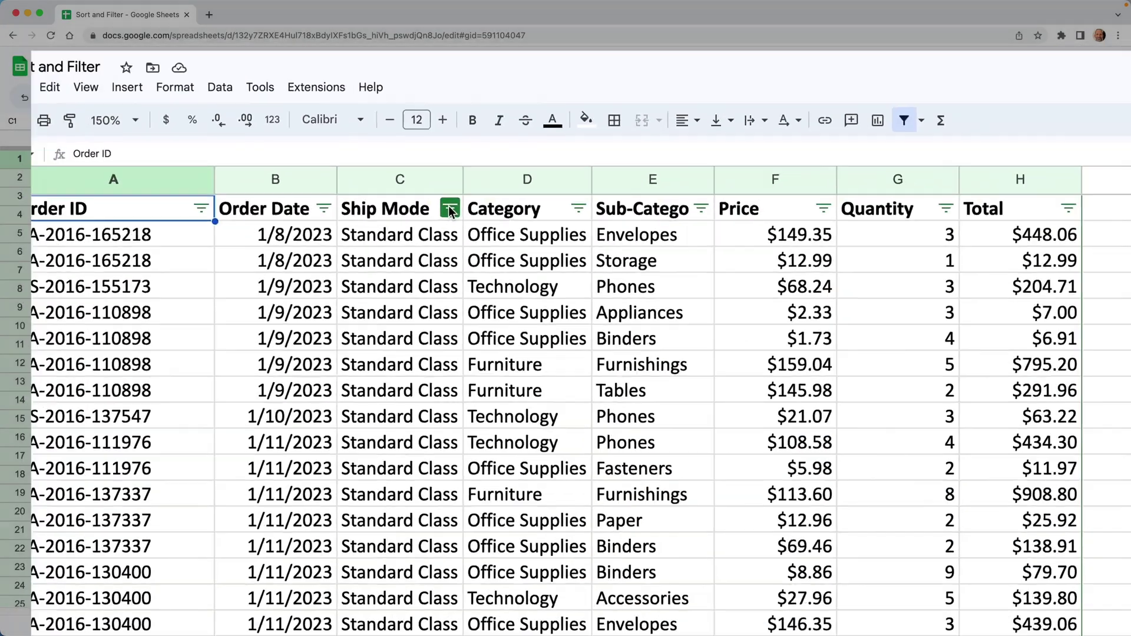
{"action": "left_click", "coordinate": [417, 212]}
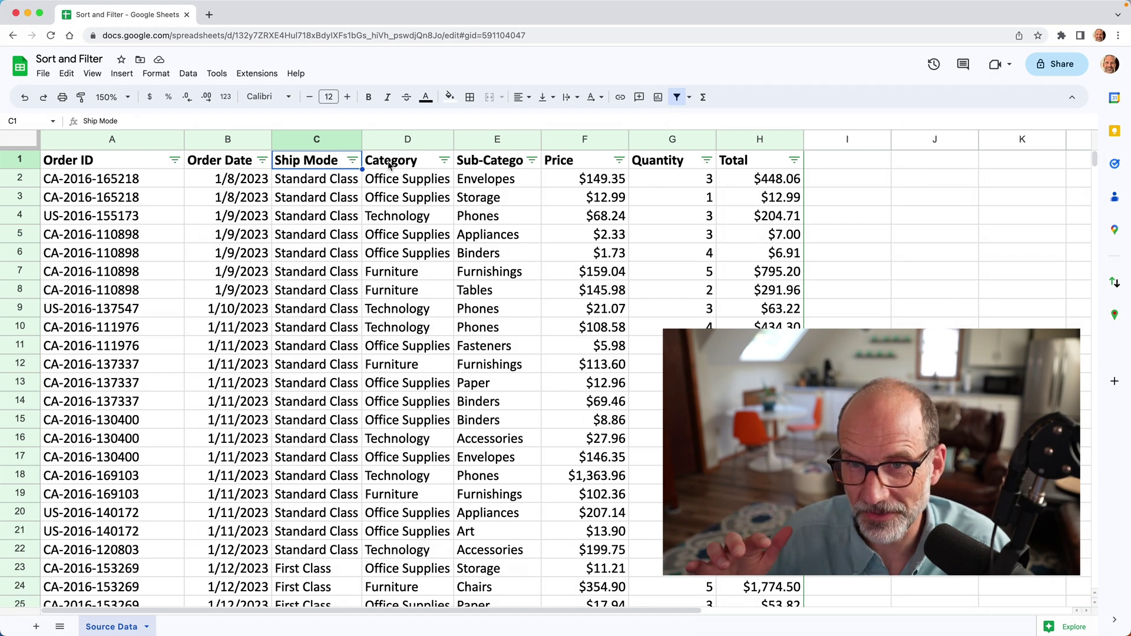
Step: Sort the table by Sub-Category Z to A so Tables orders lead
{"action": "left_click", "coordinate": [490, 166]}
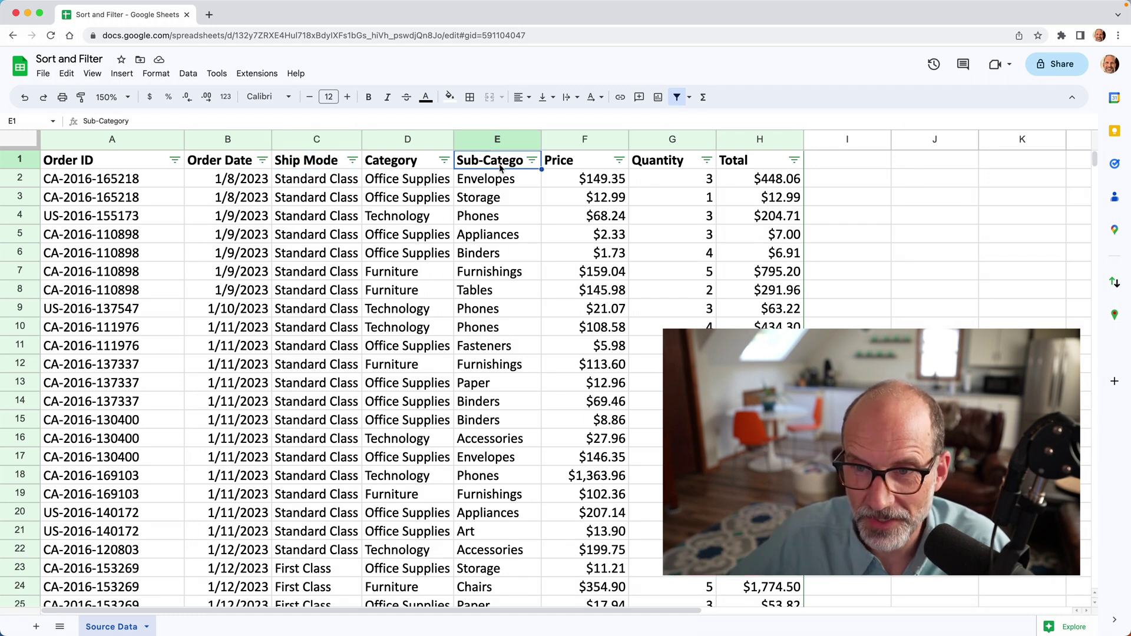
{"action": "left_click", "coordinate": [530, 161]}
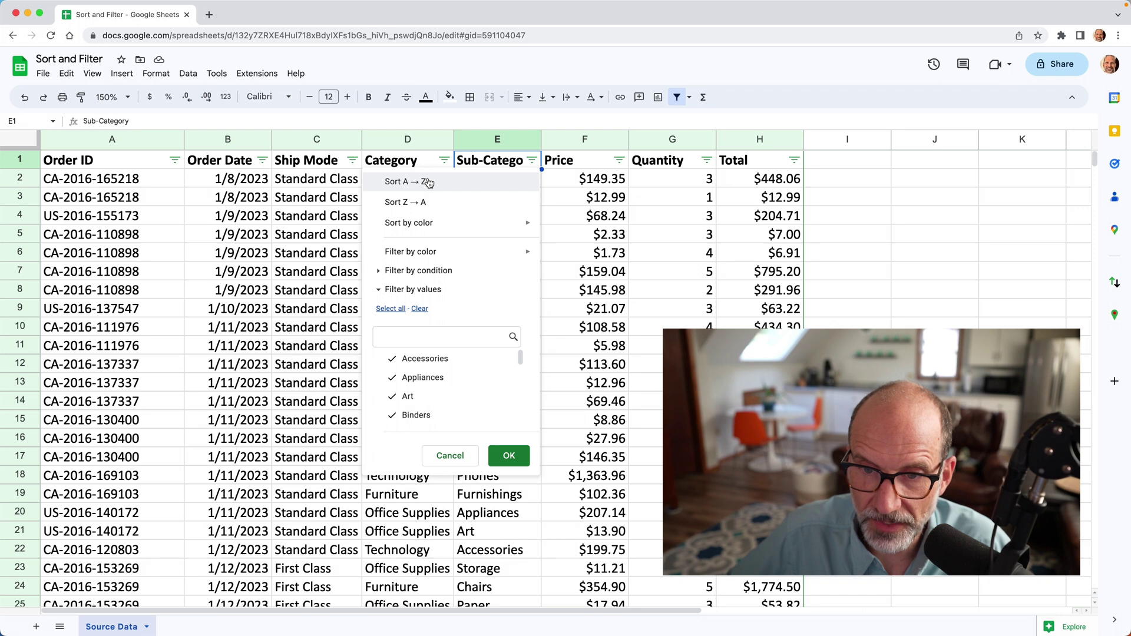
{"action": "left_click", "coordinate": [431, 202]}
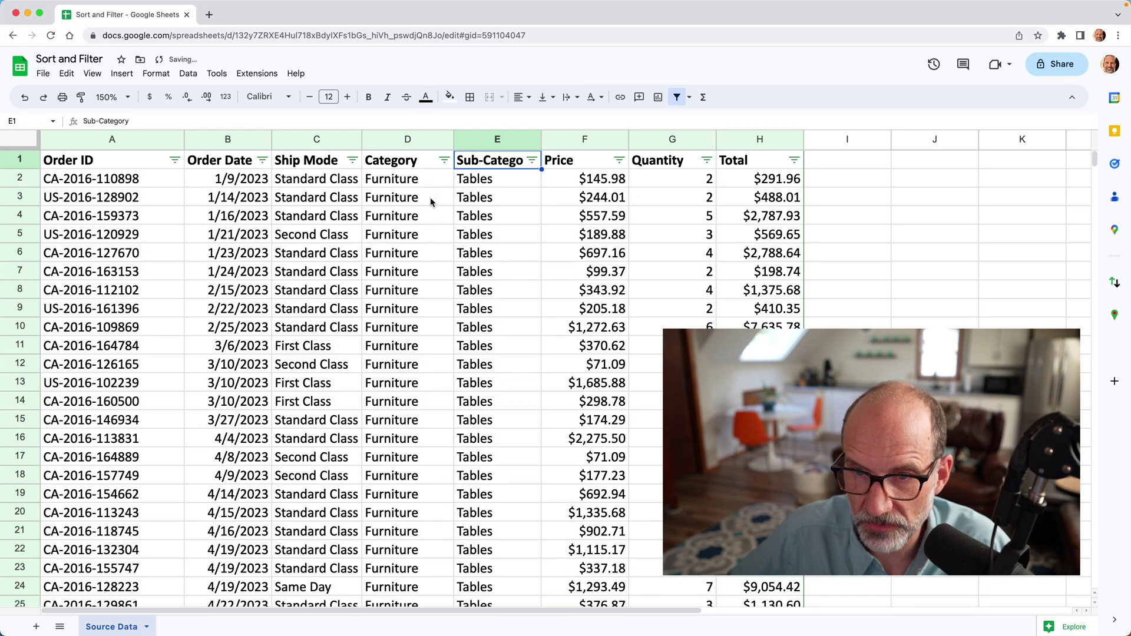
{"action": "left_click", "coordinate": [512, 200]}
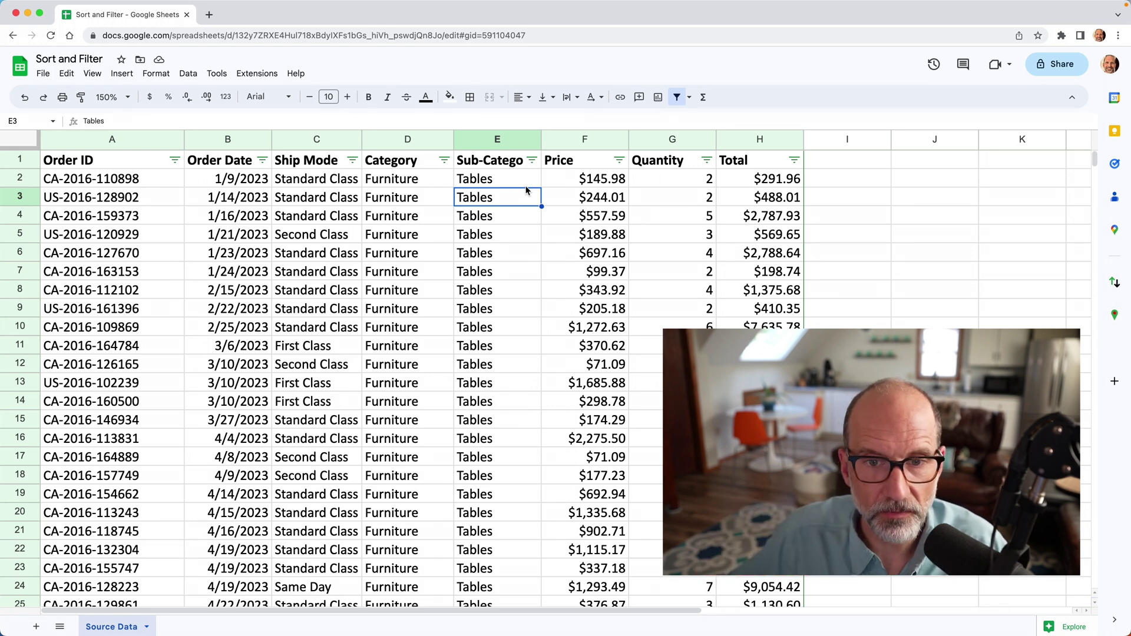
{"action": "left_click", "coordinate": [577, 185]}
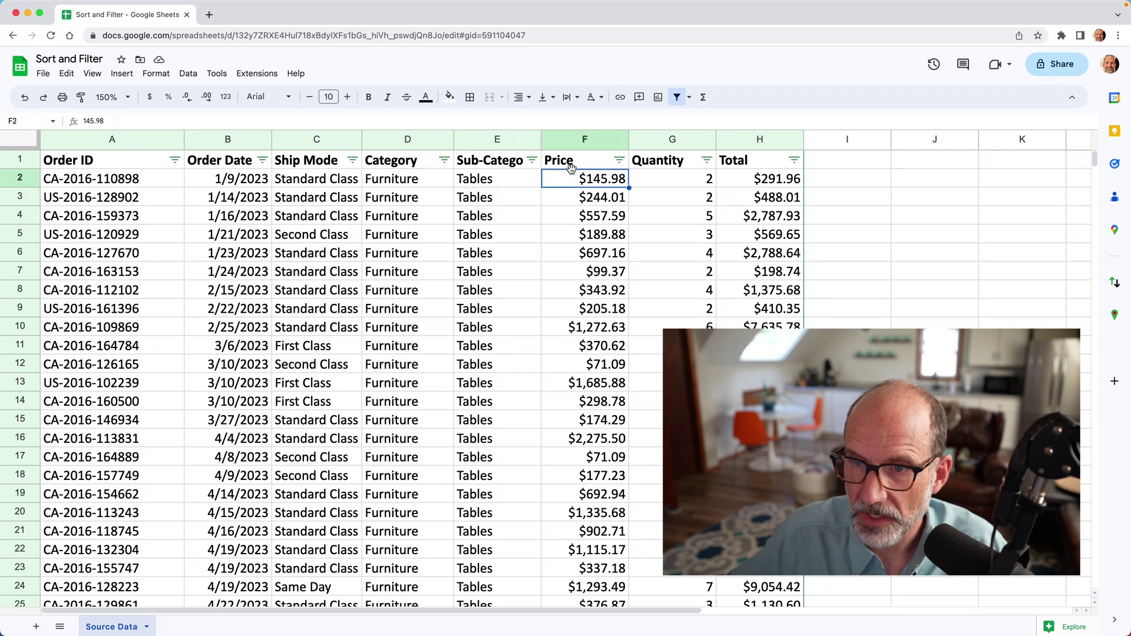
{"action": "left_click", "coordinate": [619, 160]}
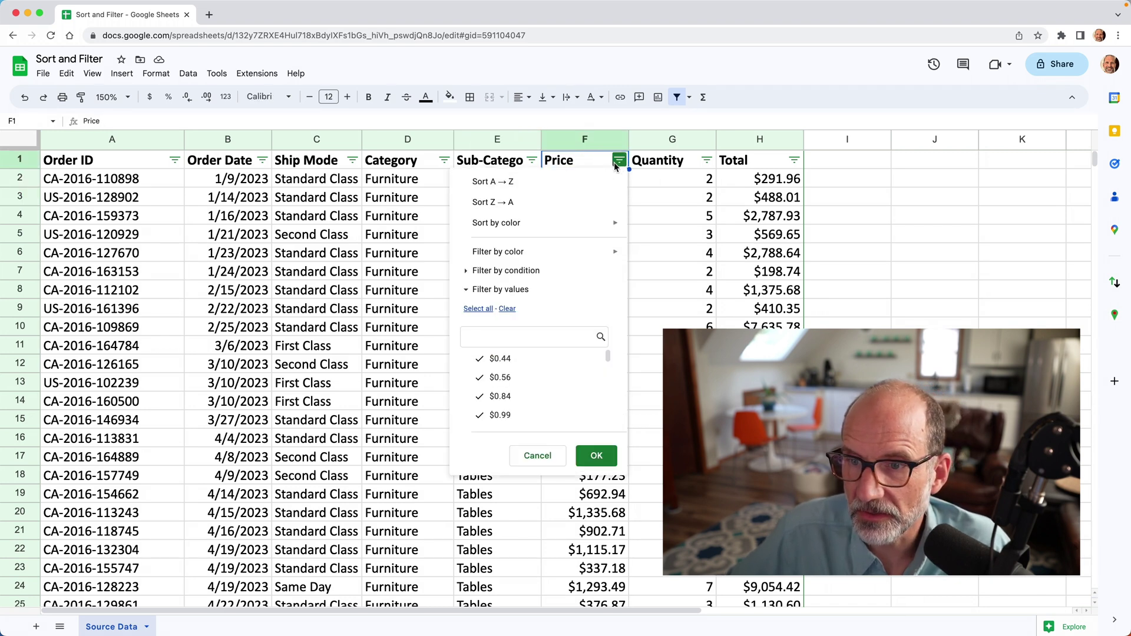
Step: Filter Price by condition Greater than 300, leaving 1,044 of 5,700 rows shown
{"action": "double_click", "coordinate": [614, 165]}
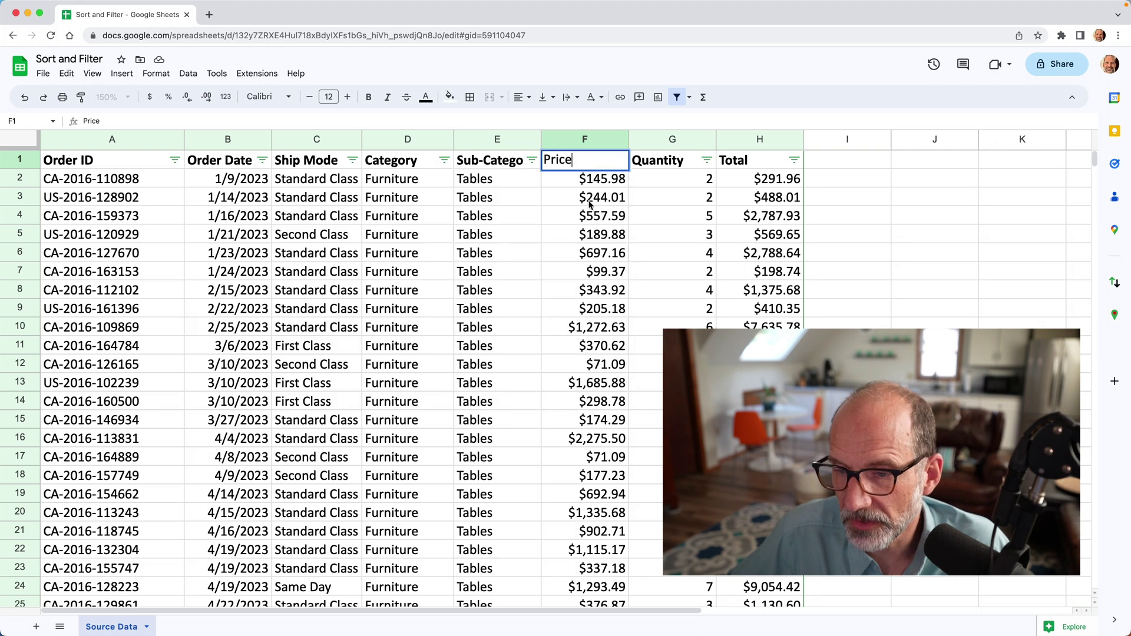
{"action": "left_click", "coordinate": [574, 352]}
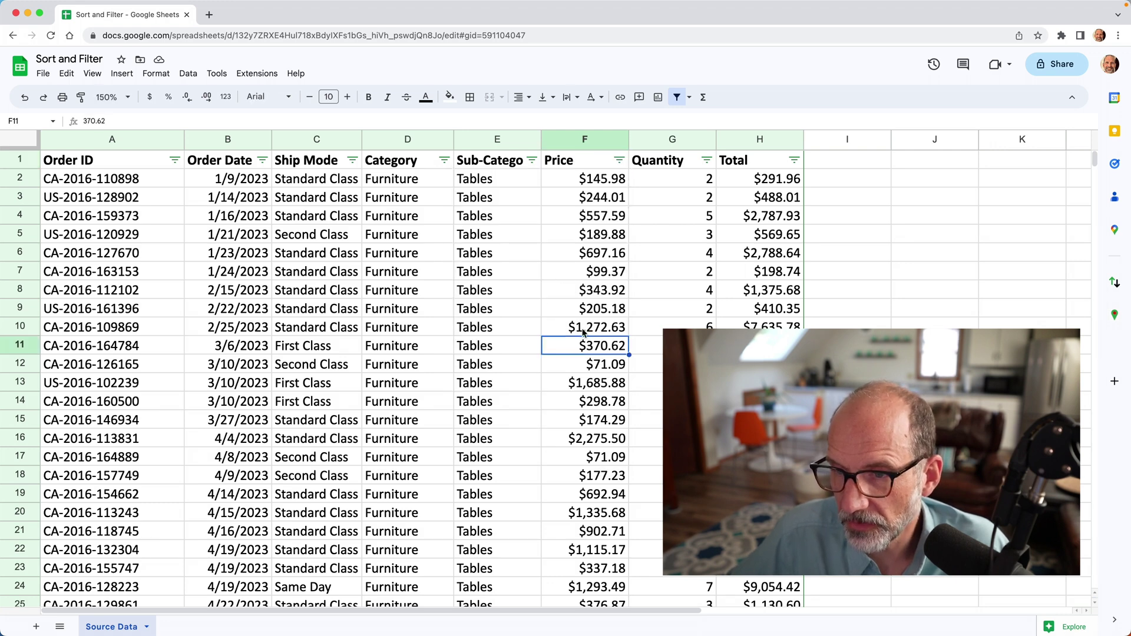
{"action": "left_click", "coordinate": [621, 161]}
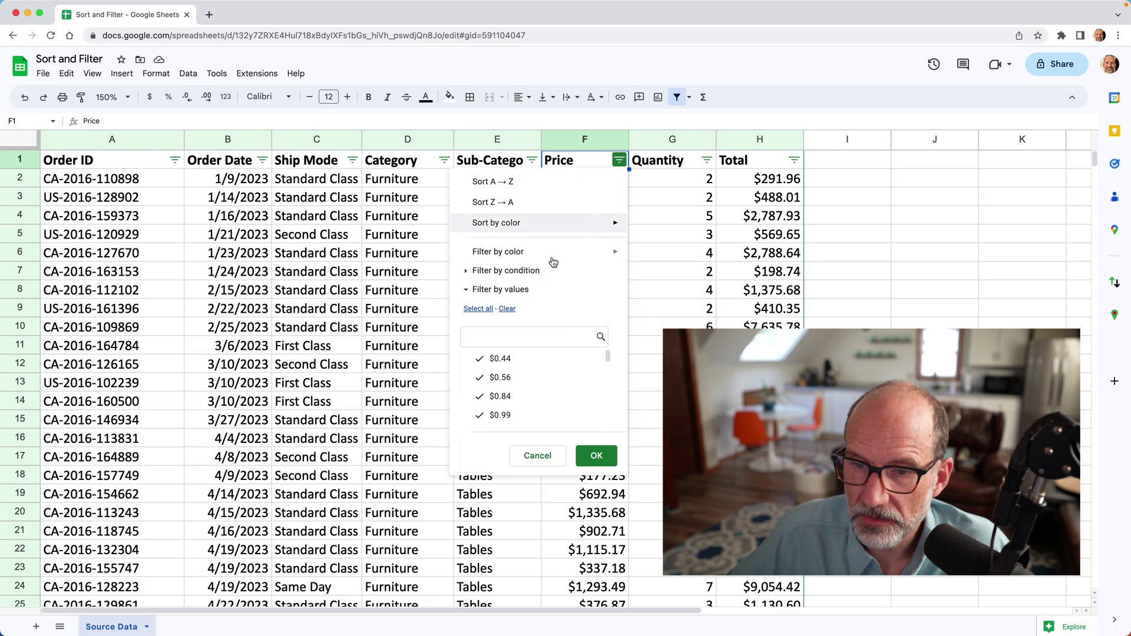
{"action": "left_click", "coordinate": [467, 273]}
{"action": "left_click", "coordinate": [510, 294]}
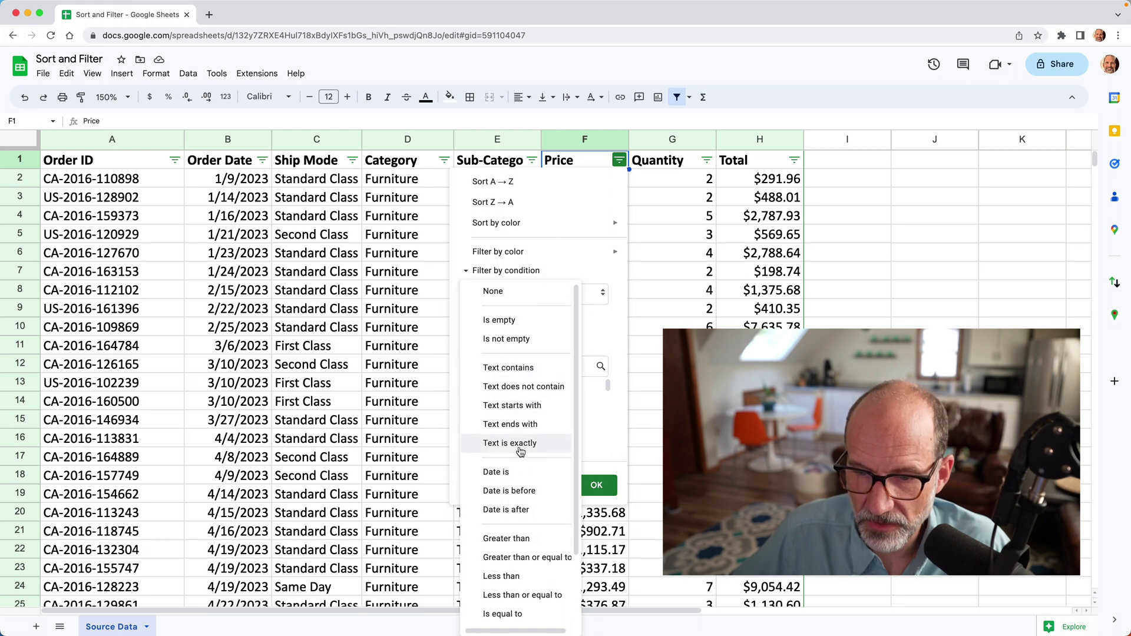
{"action": "scroll", "coordinate": [519, 451], "scroll_direction": "down", "scroll_amount": 2}
{"action": "scroll", "coordinate": [520, 451], "scroll_direction": "down", "scroll_amount": 1}
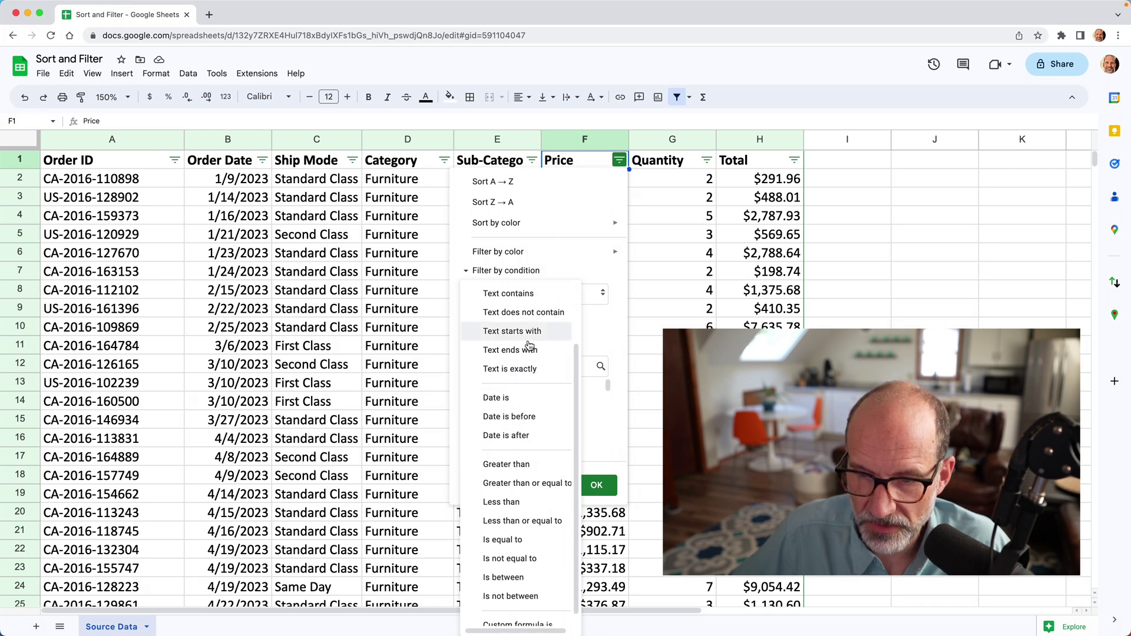
{"action": "scroll", "coordinate": [526, 457], "scroll_direction": "down", "scroll_amount": 1}
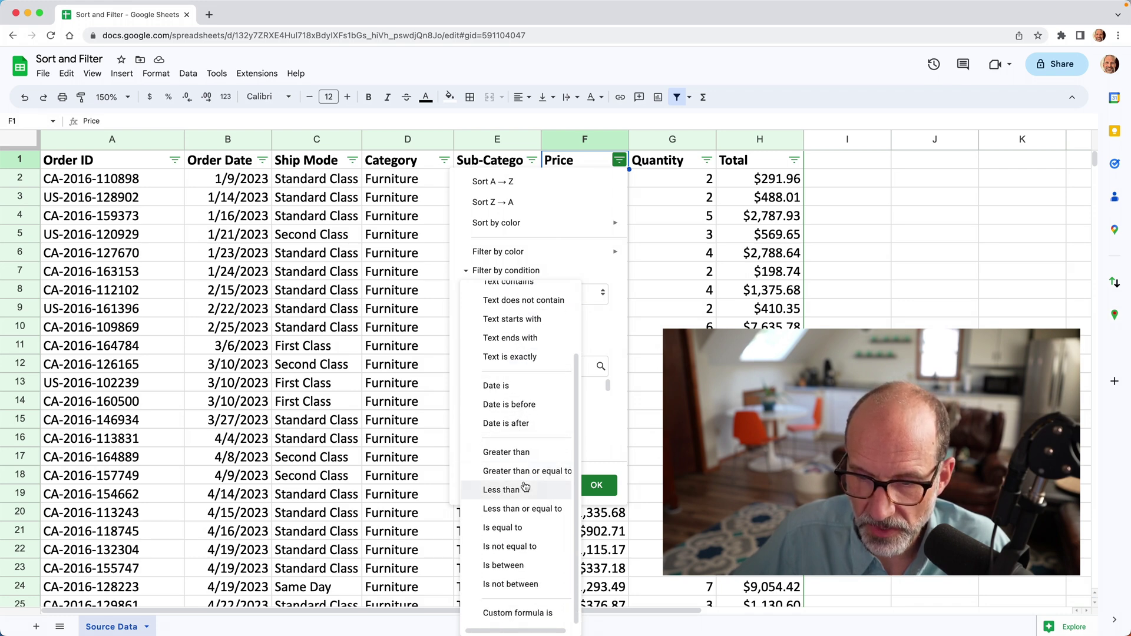
{"action": "left_click", "coordinate": [526, 452]}
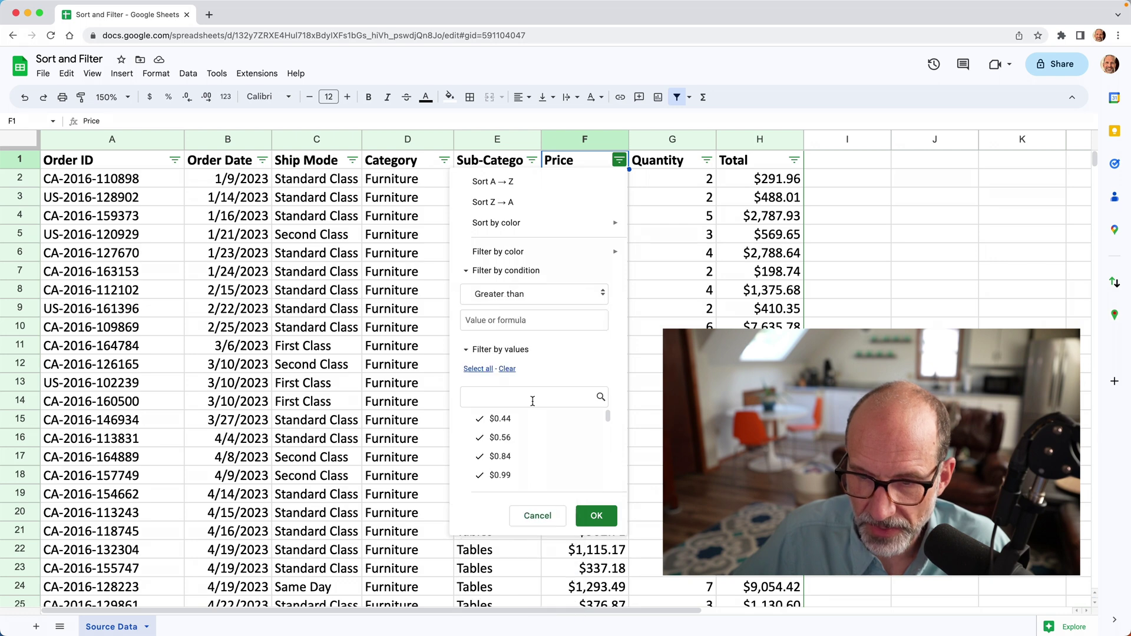
{"action": "left_click", "coordinate": [538, 323]}
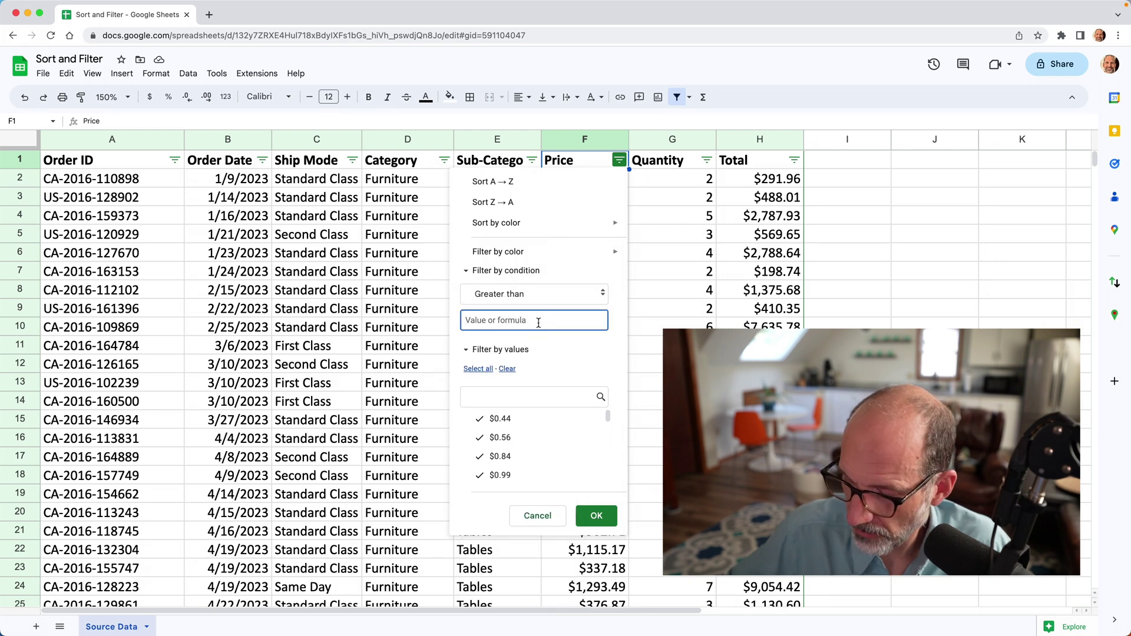
{"action": "type", "text": "300"}
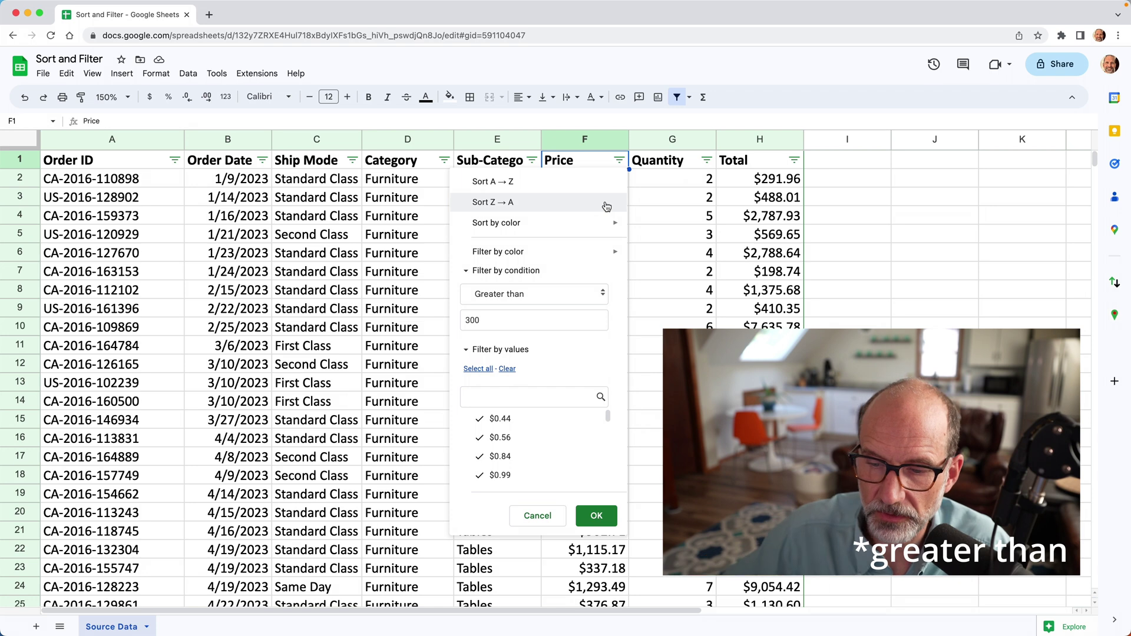
{"action": "left_click", "coordinate": [592, 513]}
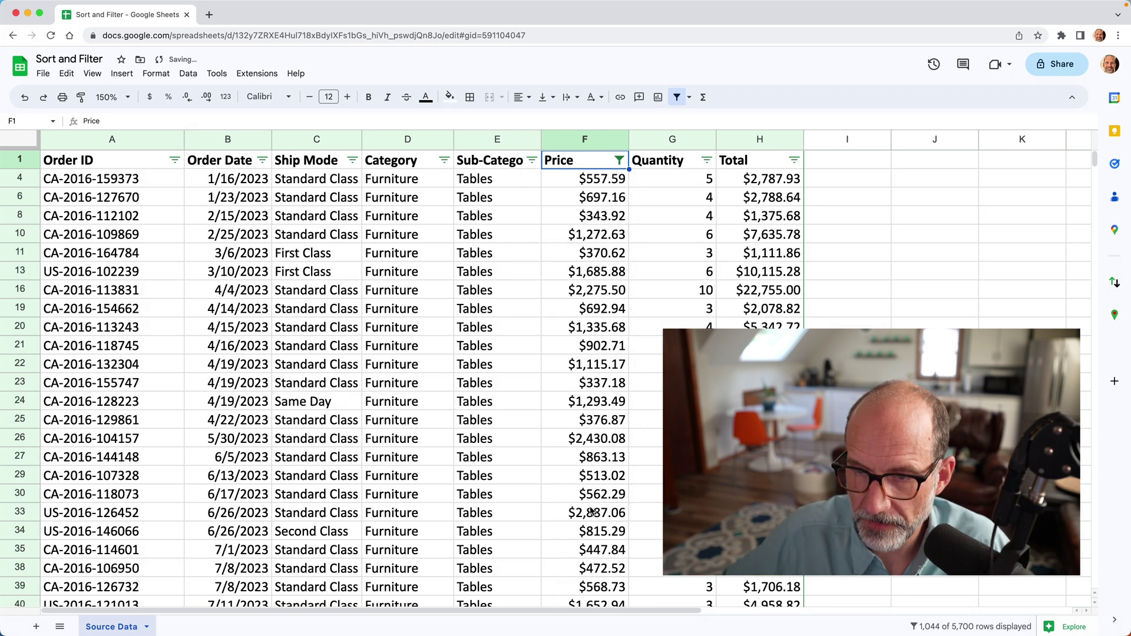
{"action": "left_click", "coordinate": [619, 372]}
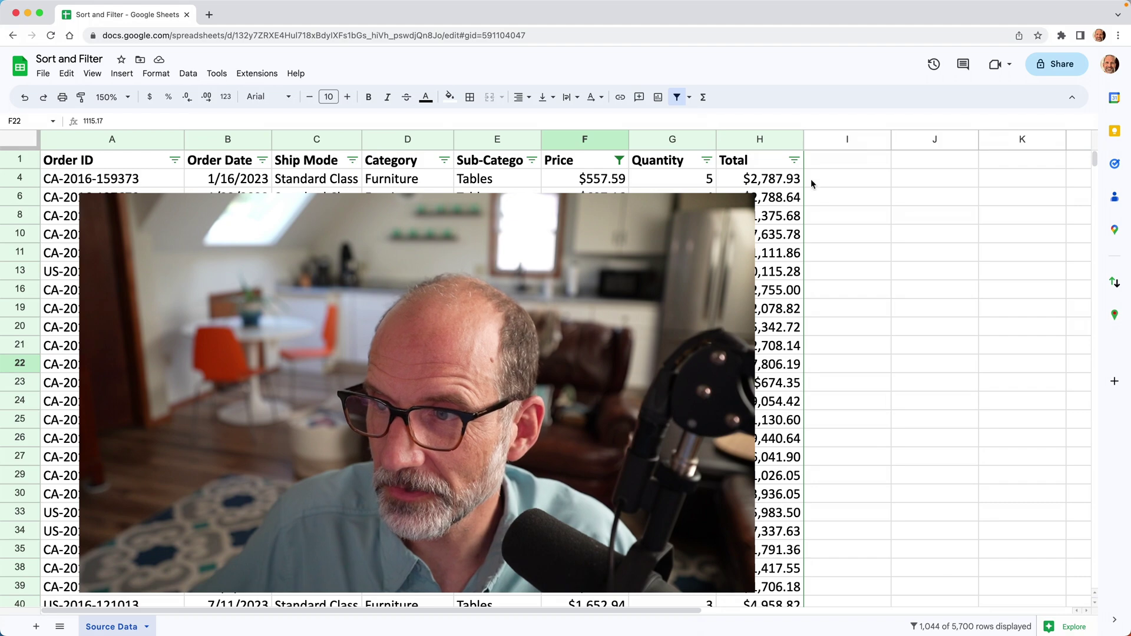
Step: Select empty cells in columns I–K, check the H8 Total formula, then select J8:J10
{"action": "left_click", "coordinate": [848, 167]}
{"action": "left_click", "coordinate": [928, 165]}
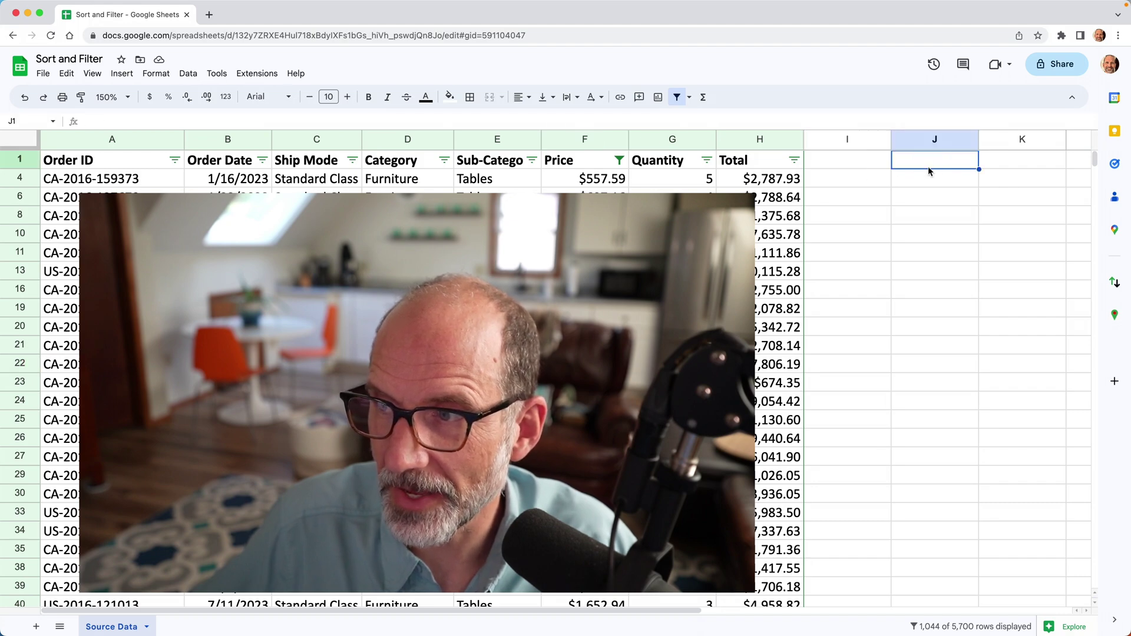
{"action": "left_click", "coordinate": [988, 217]}
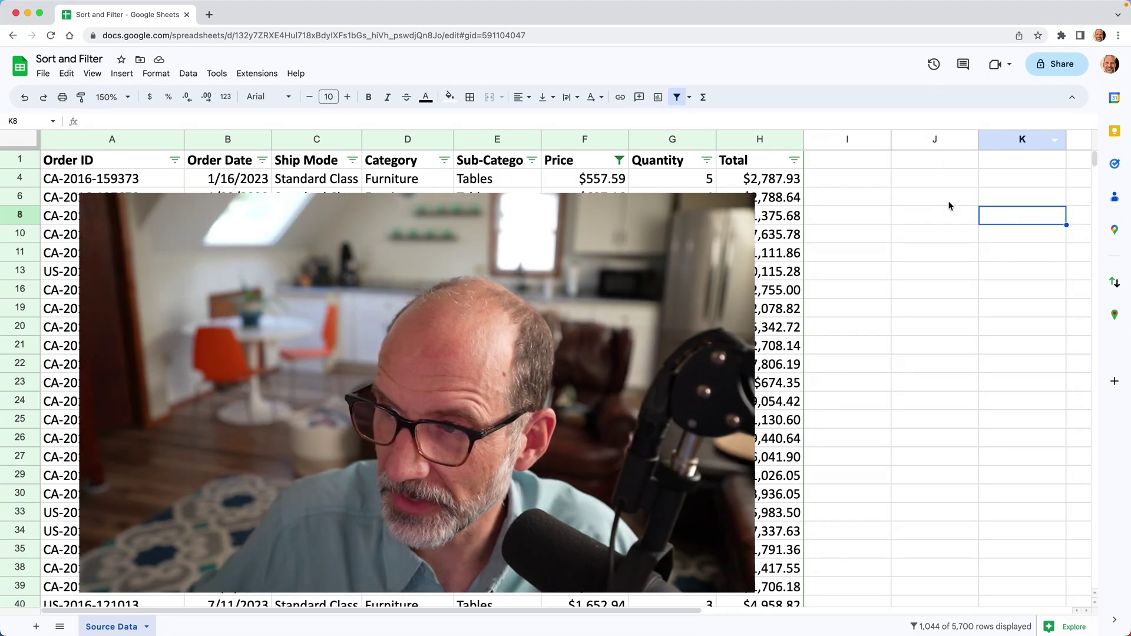
{"action": "left_click", "coordinate": [781, 213]}
{"action": "key", "text": "Down"}
{"action": "key", "text": "Down"}
{"action": "key", "text": "Left"}
{"action": "key", "text": "Left"}
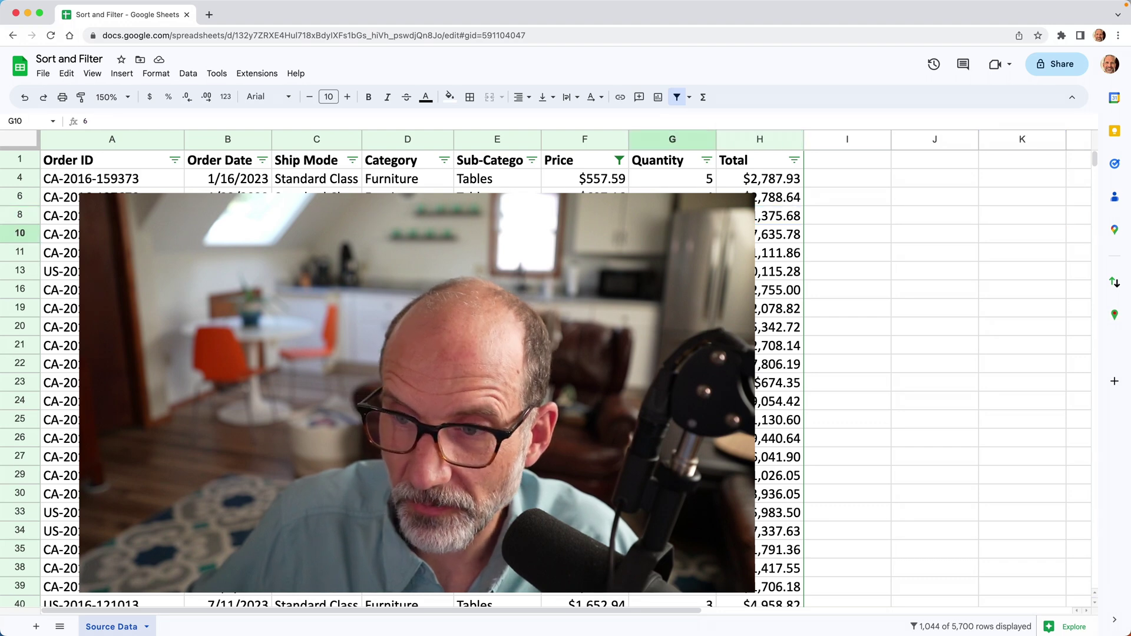
{"action": "left_click", "coordinate": [929, 232]}
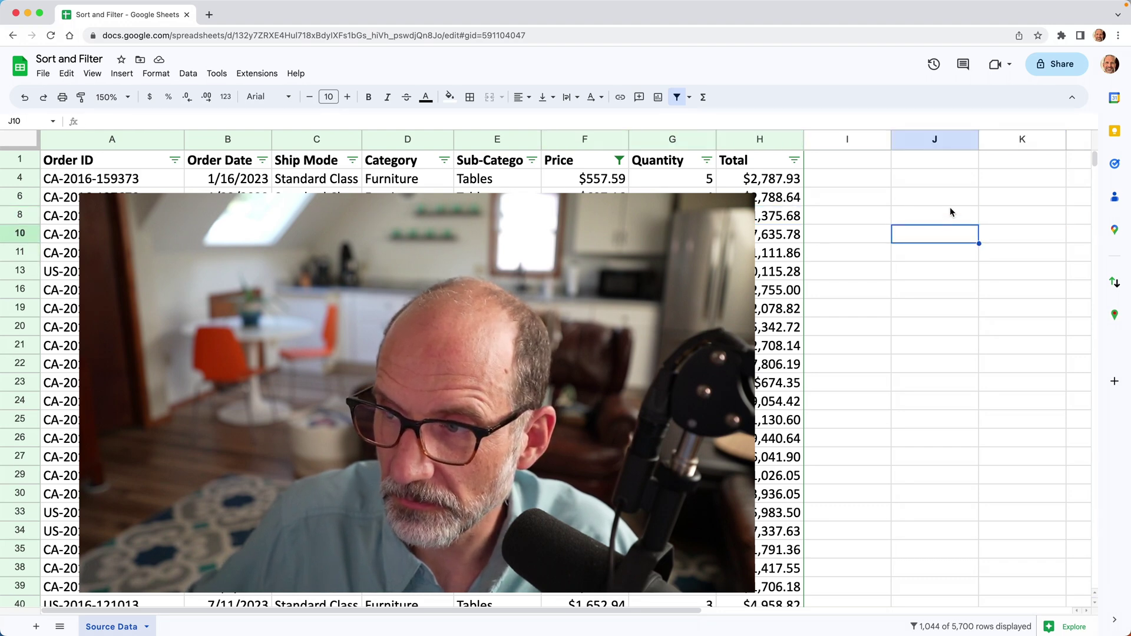
{"action": "left_click_drag", "start_coordinate": [950, 212], "coordinate": [971, 240]}
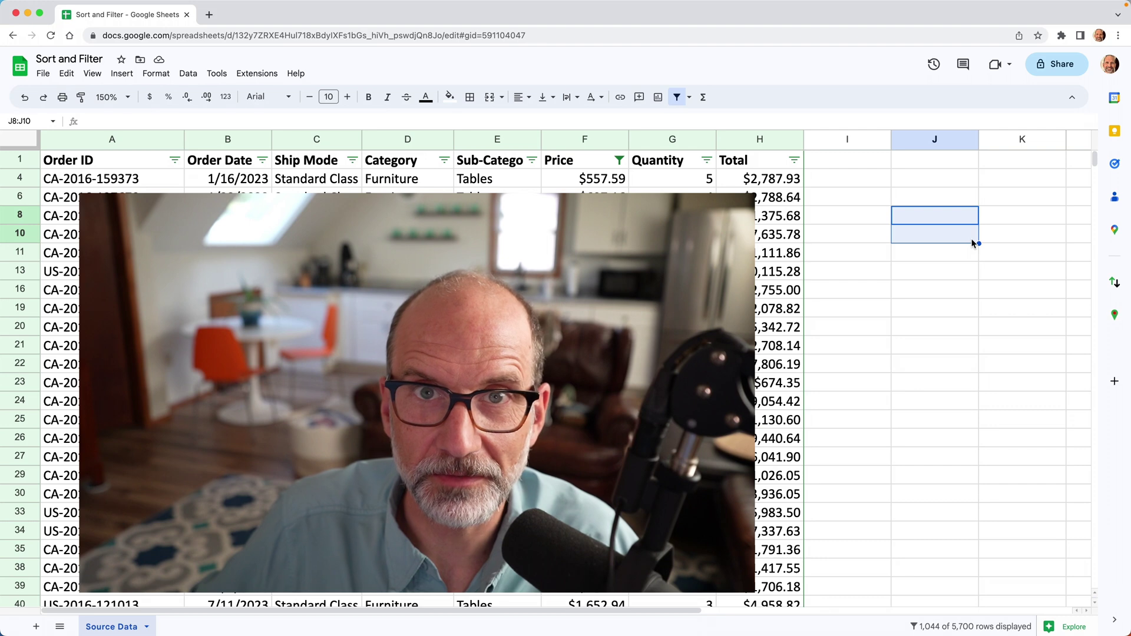
{"action": "left_click", "coordinate": [961, 252]}
{"action": "left_click", "coordinate": [919, 203]}
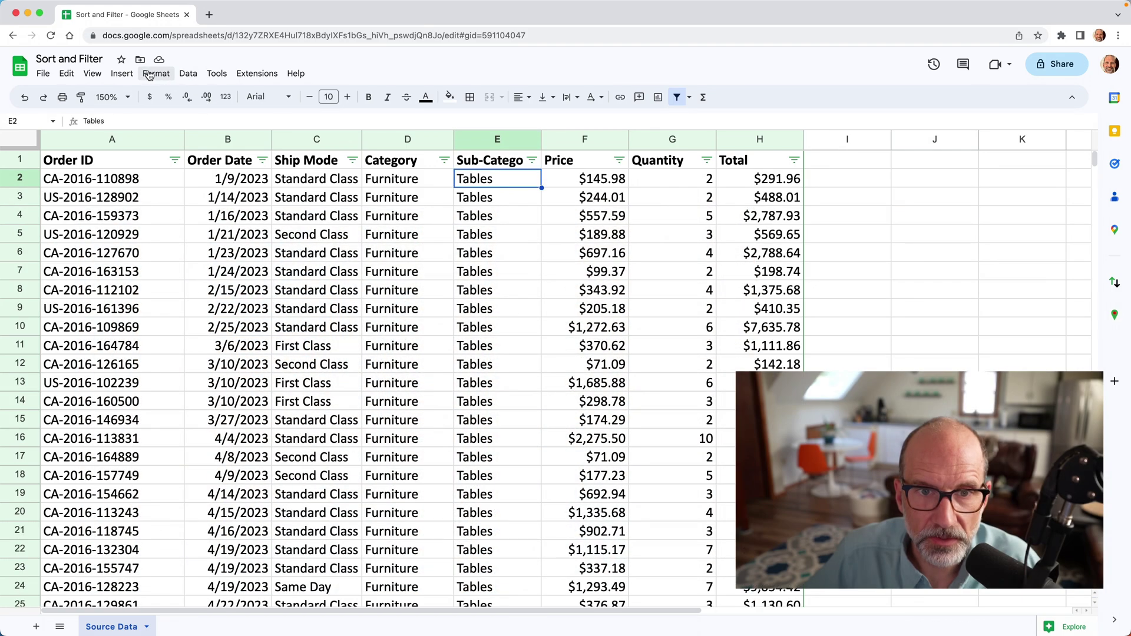
Step: Remove the existing filter and filter Ship Mode by the Second Class cell value
{"action": "left_click", "coordinate": [183, 74]}
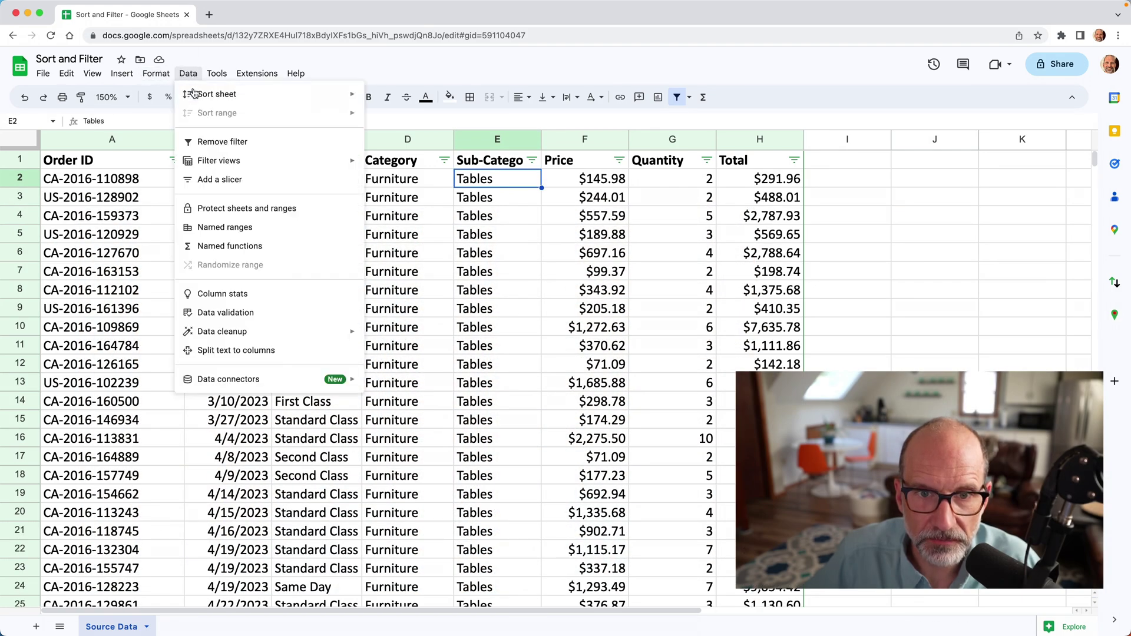
{"action": "left_click", "coordinate": [201, 142]}
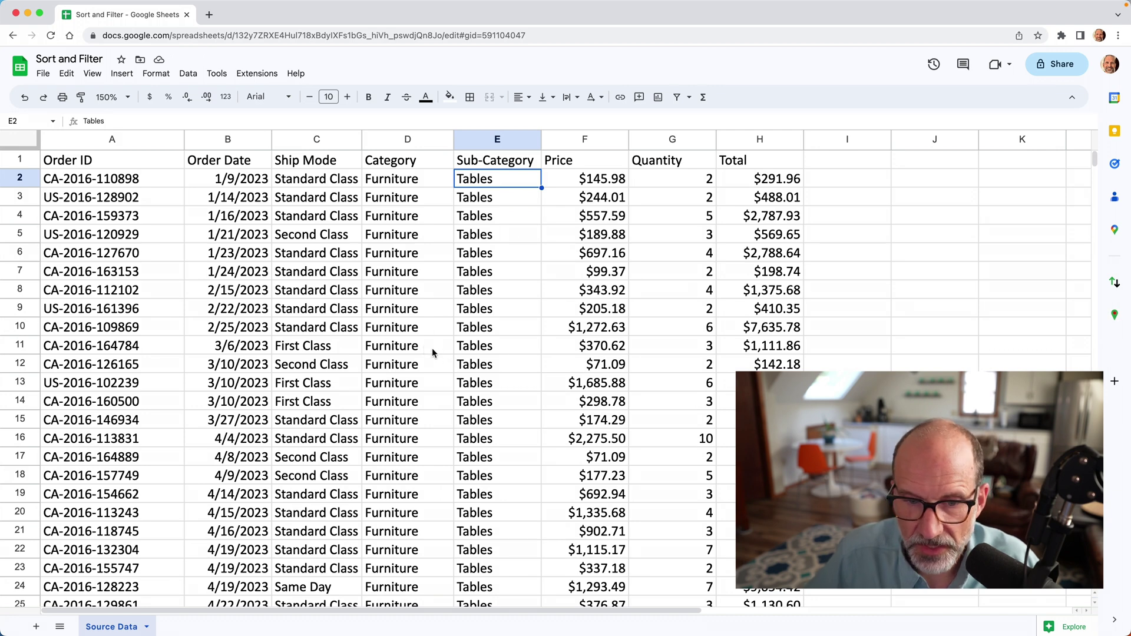
{"action": "left_click", "coordinate": [338, 365]}
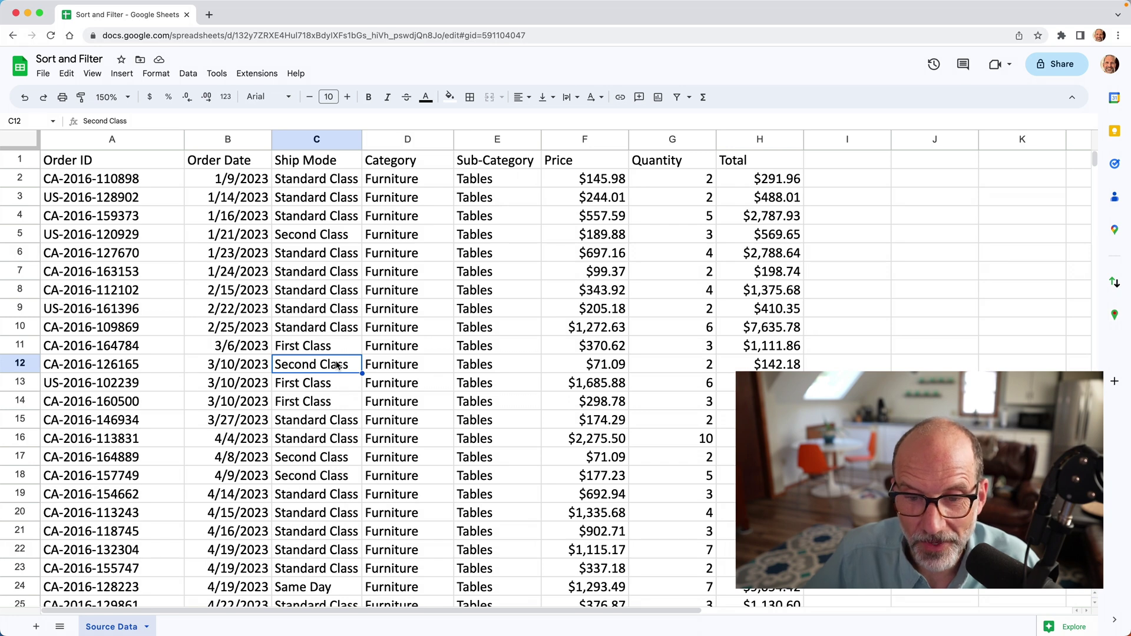
{"action": "right_click", "coordinate": [338, 366]}
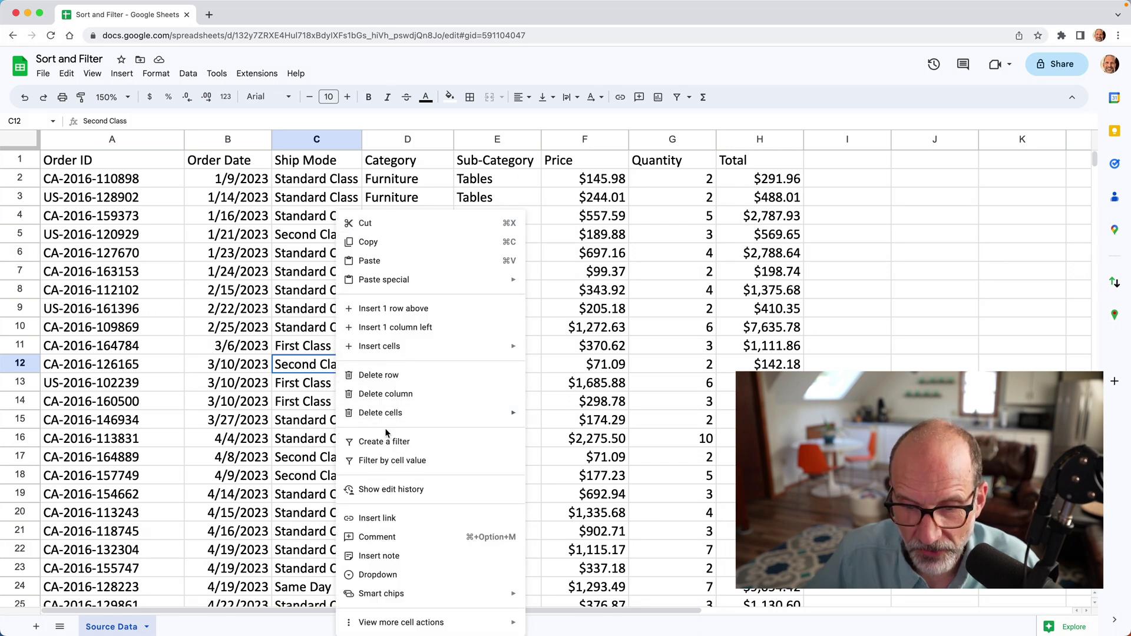
{"action": "left_click", "coordinate": [440, 463]}
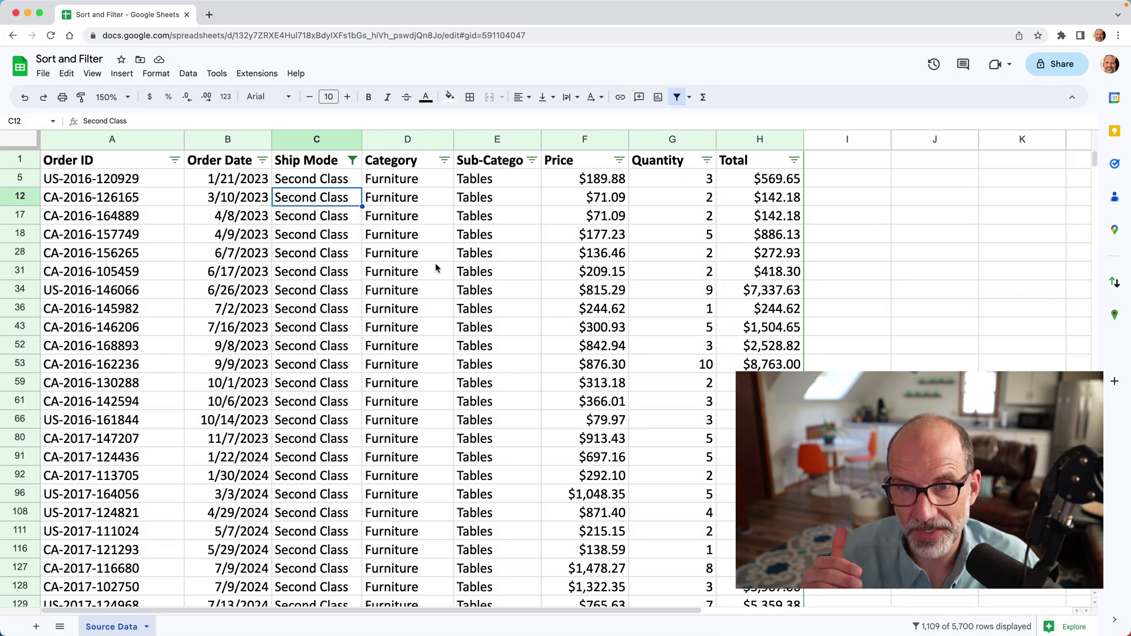
{"action": "left_click", "coordinate": [262, 160]}
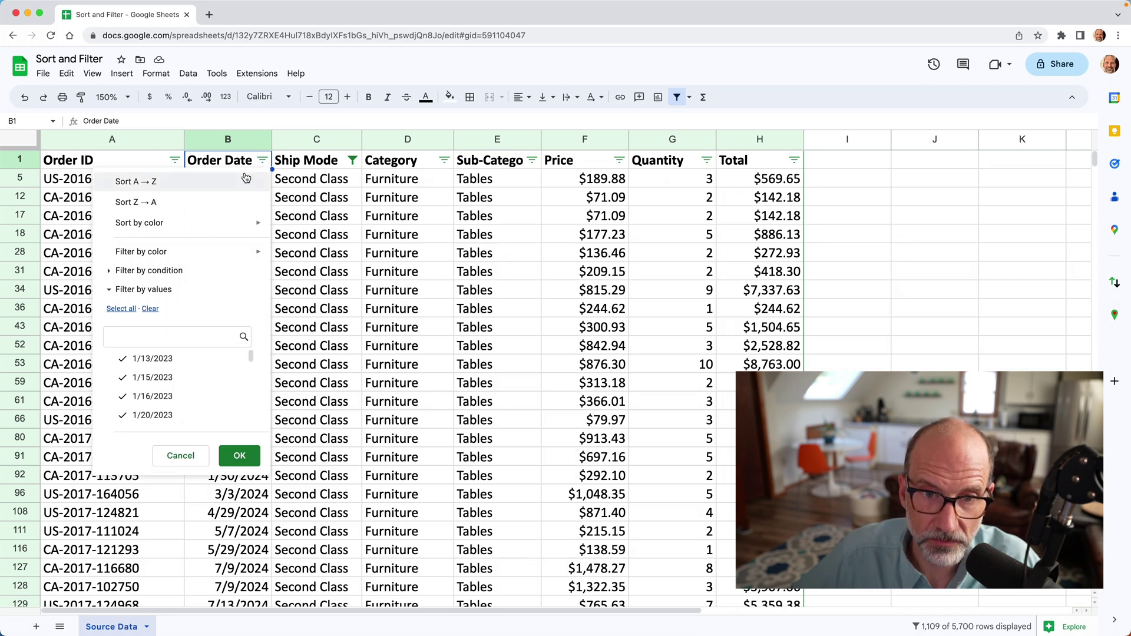
Step: Sort the Second Class rows by Order Date A→Z, then Category Z→A, Technology first
{"action": "left_click", "coordinate": [245, 179]}
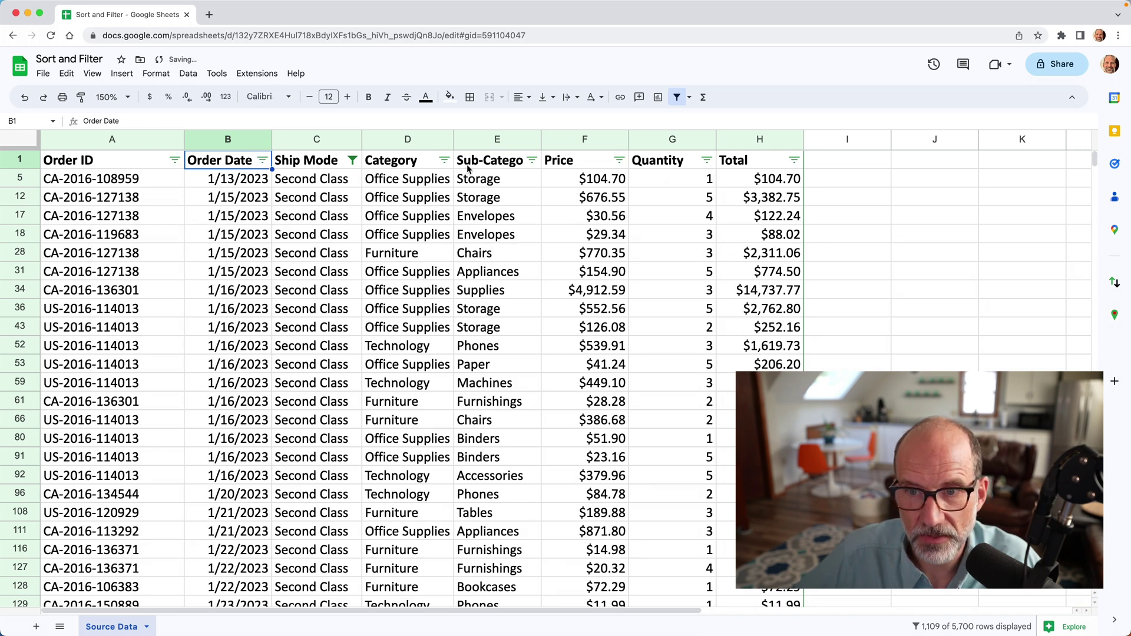
{"action": "left_click", "coordinate": [445, 160]}
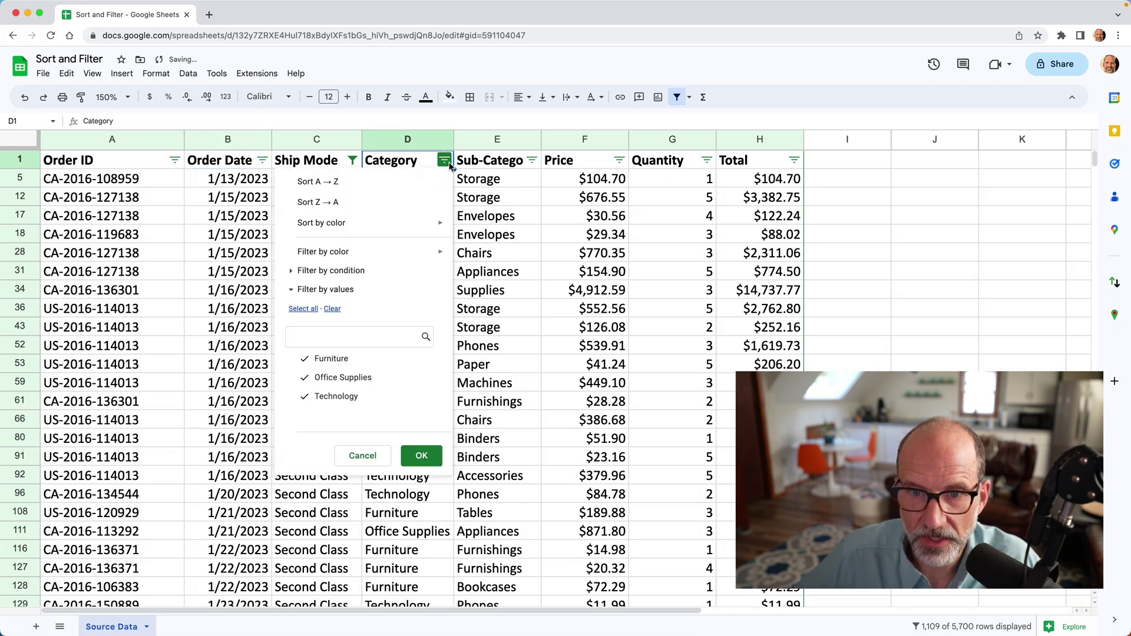
{"action": "left_click", "coordinate": [420, 200]}
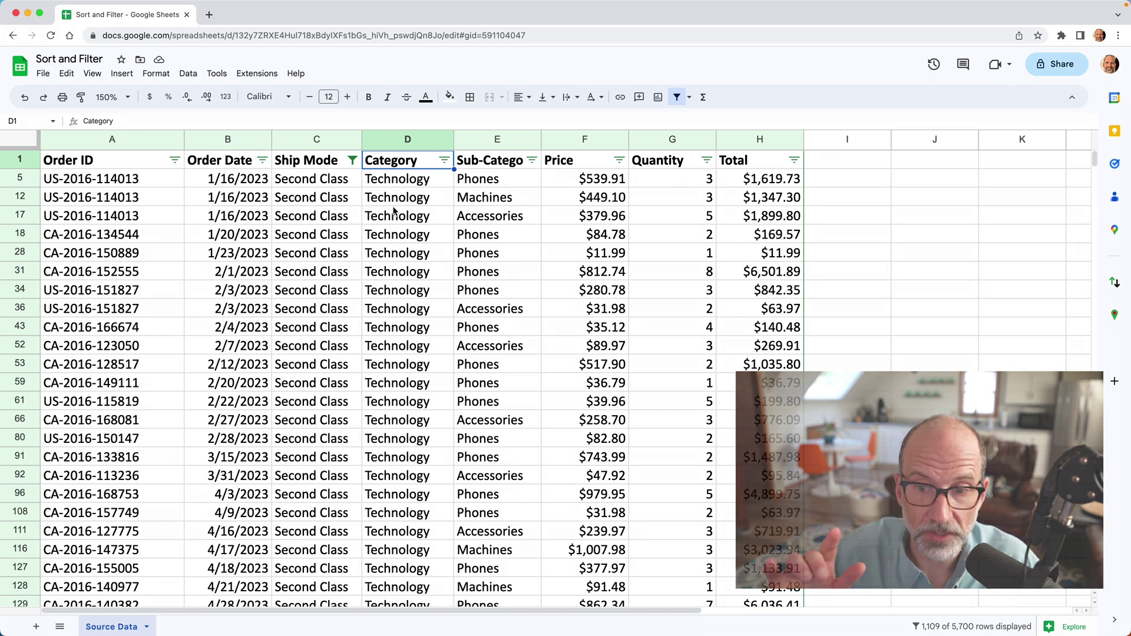
{"action": "left_click", "coordinate": [441, 162]}
{"action": "mouse_move", "coordinate": [396, 227]}
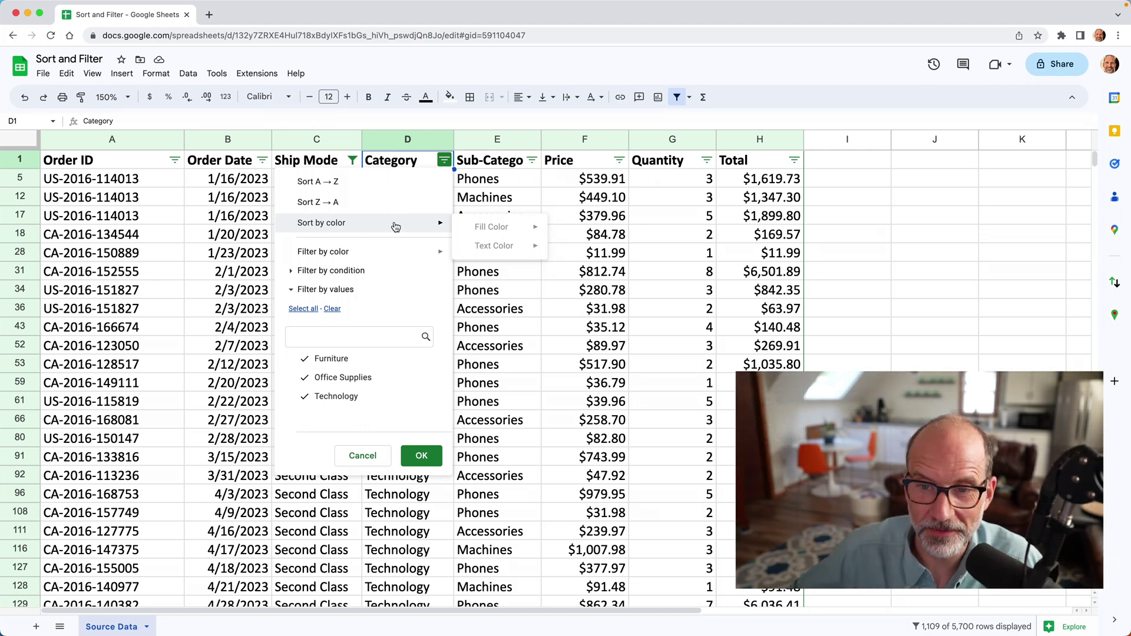
{"action": "left_click", "coordinate": [481, 303]}
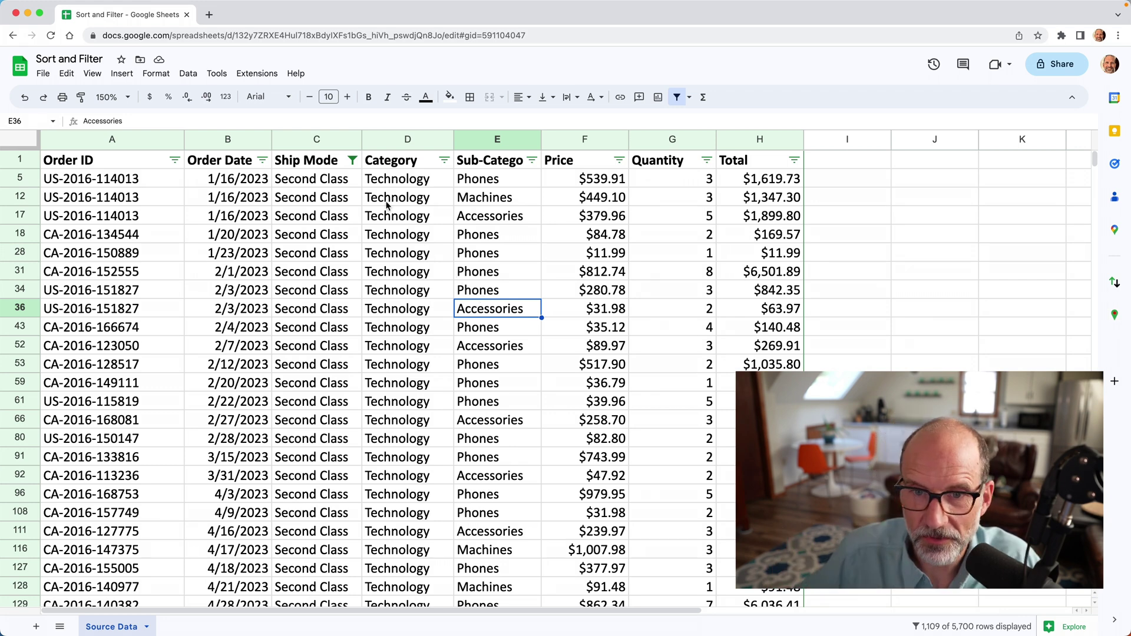
Step: Remove the filter so every ship mode shows again
{"action": "left_click", "coordinate": [166, 75]}
{"action": "mouse_move", "coordinate": [183, 76]}
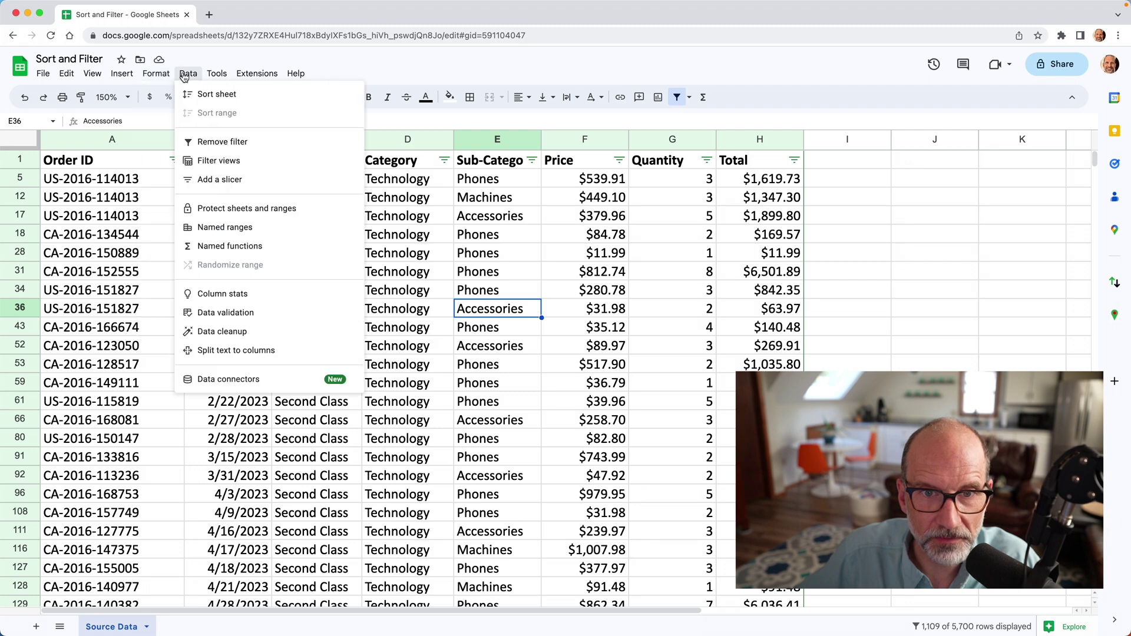
{"action": "left_click", "coordinate": [199, 139]}
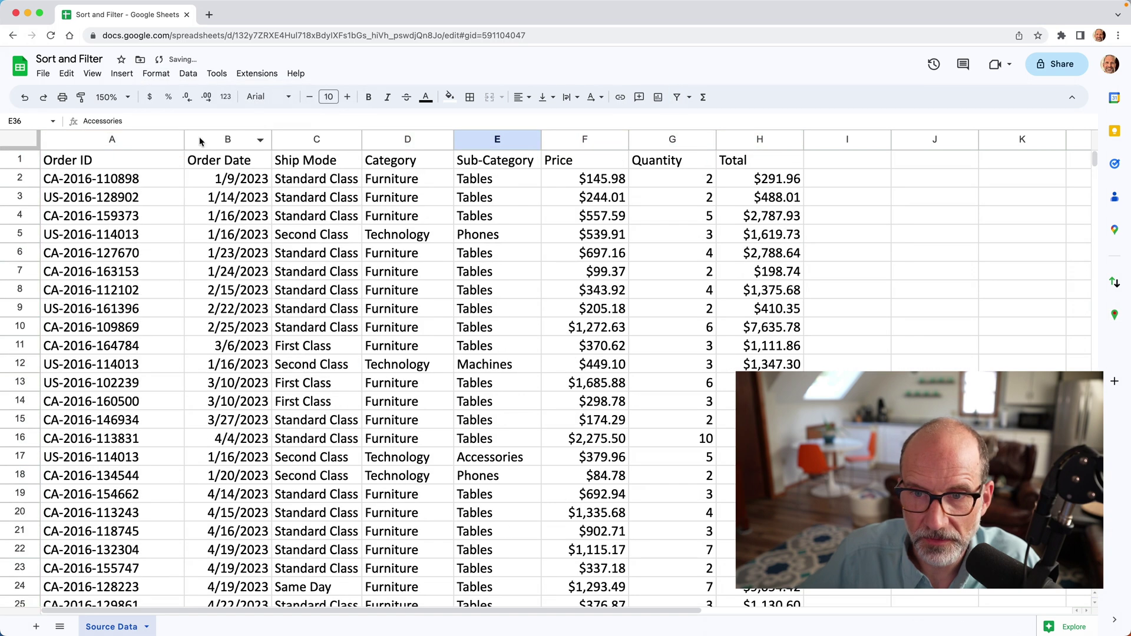
Step: Add a slicer covering the order data range 'Source Data'!A1:H5701
{"action": "left_click", "coordinate": [435, 216]}
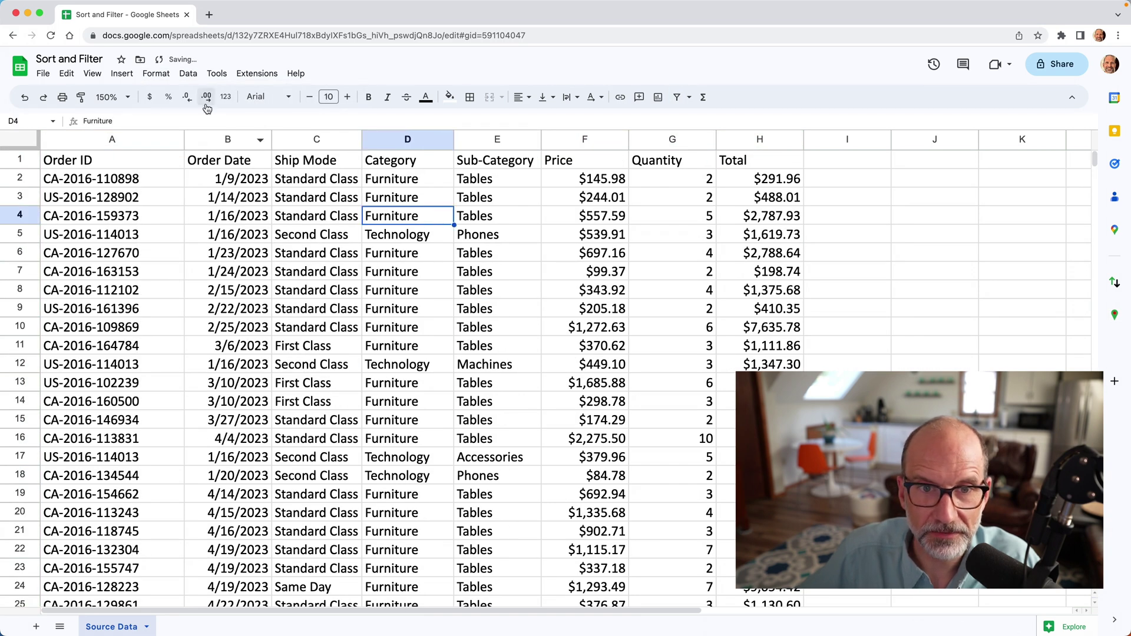
{"action": "left_click", "coordinate": [187, 77]}
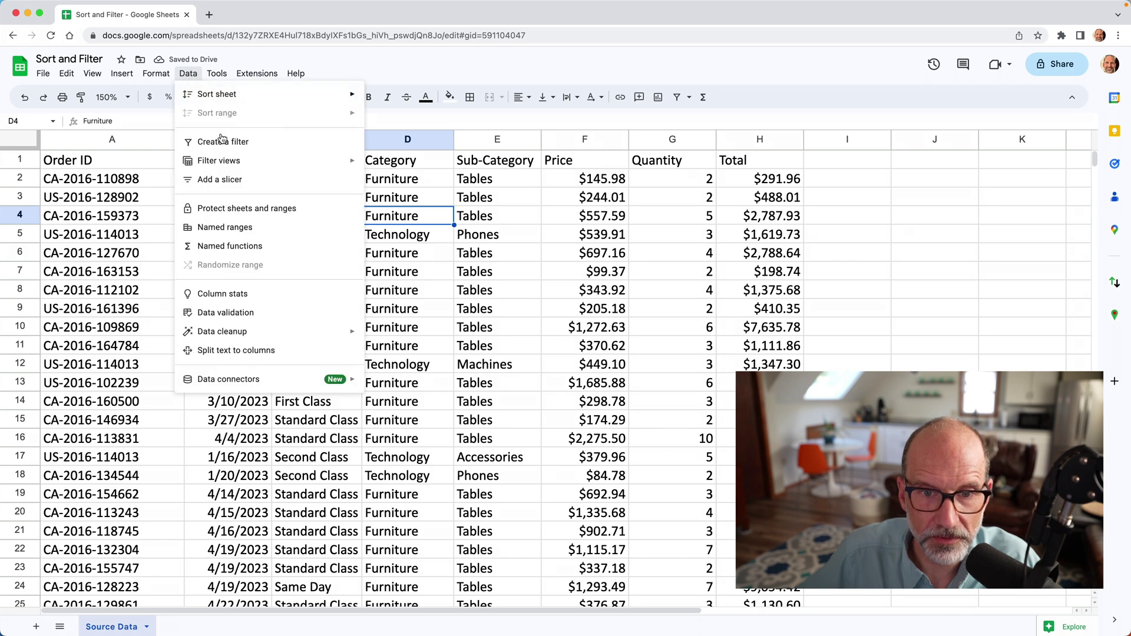
{"action": "left_click", "coordinate": [226, 179]}
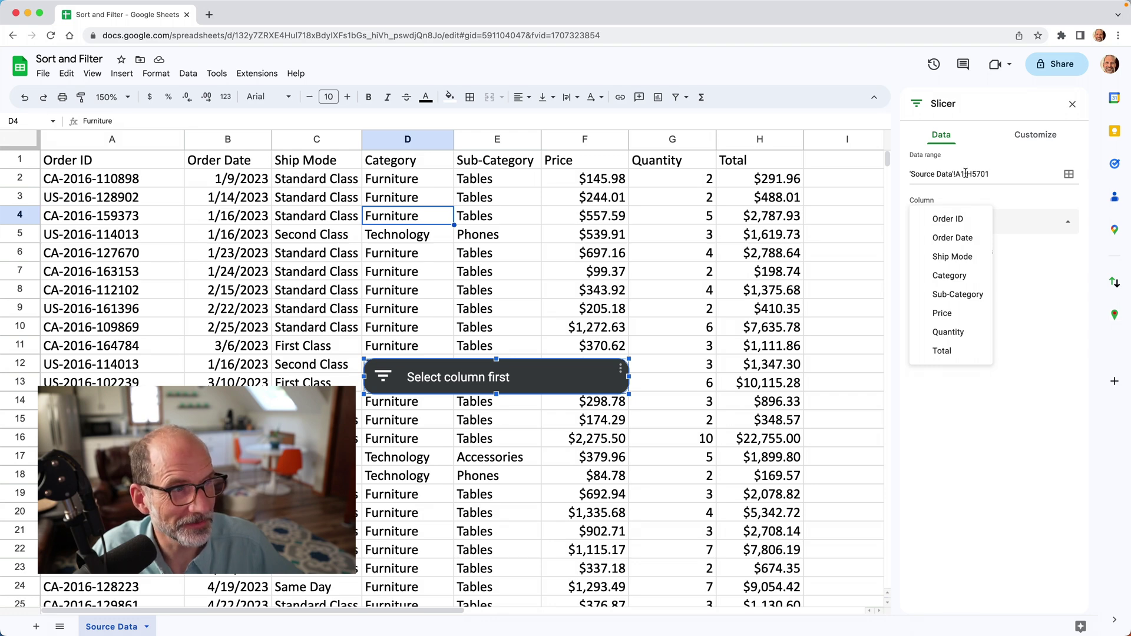
Step: Set the slicer's column to Order Date and move the slicer higher up the sheet
{"action": "left_click", "coordinate": [970, 173]}
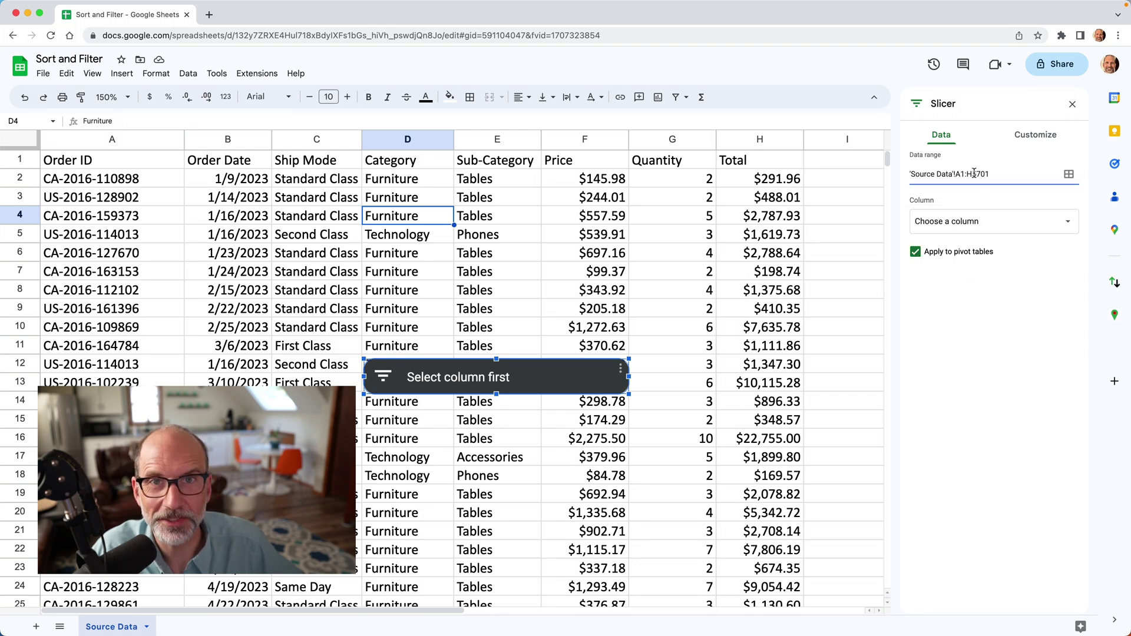
{"action": "left_click", "coordinate": [969, 222]}
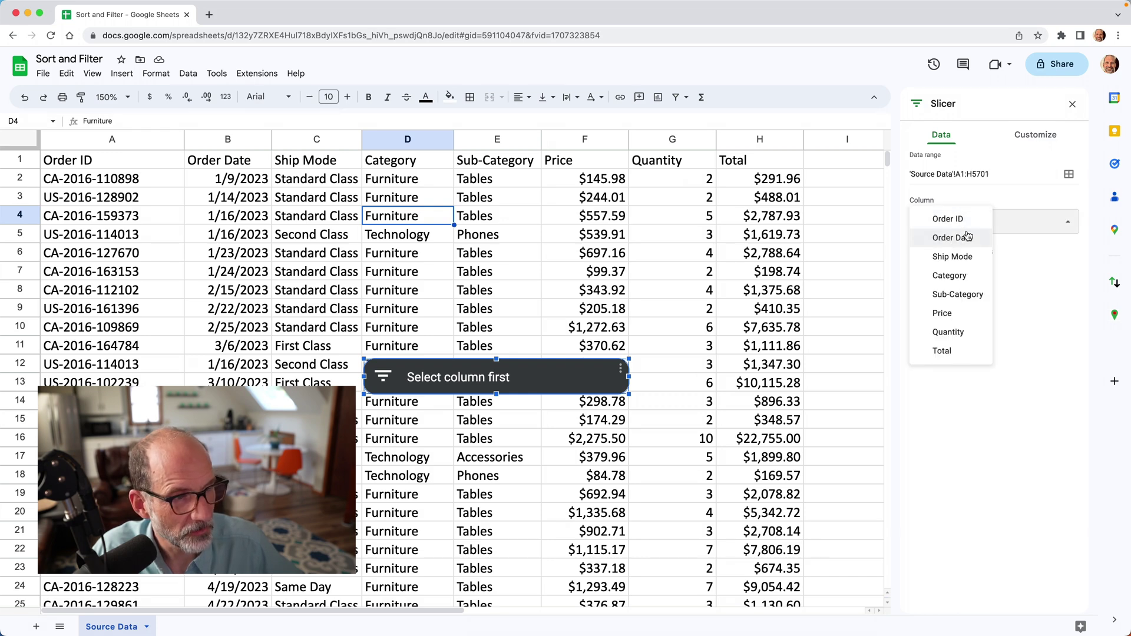
{"action": "left_click", "coordinate": [968, 237]}
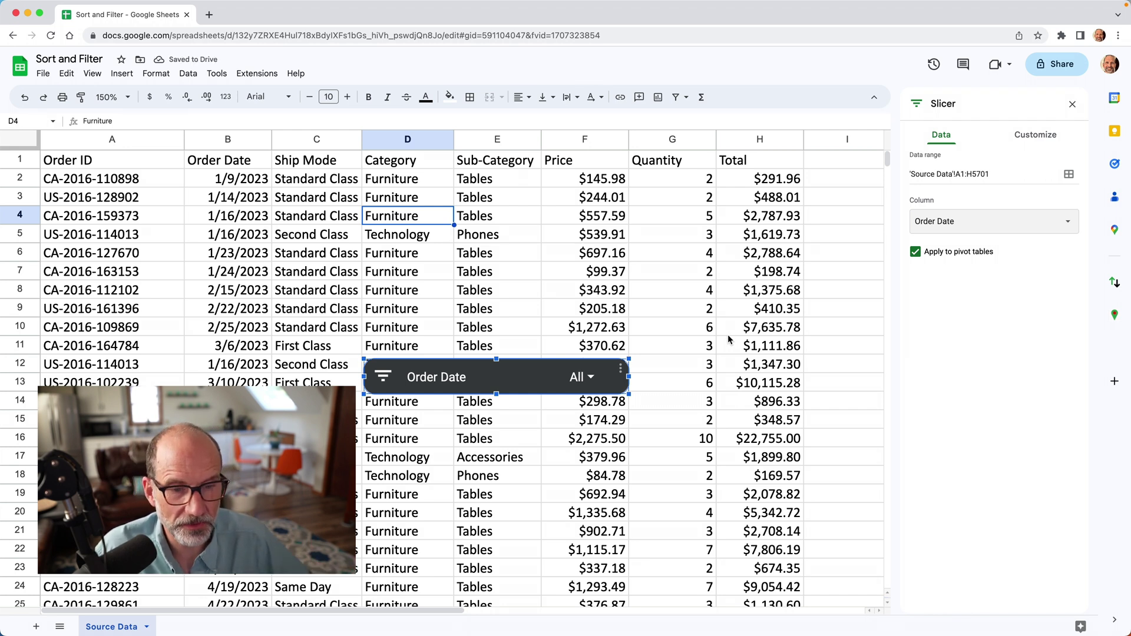
{"action": "left_click_drag", "start_coordinate": [516, 371], "coordinate": [635, 276]}
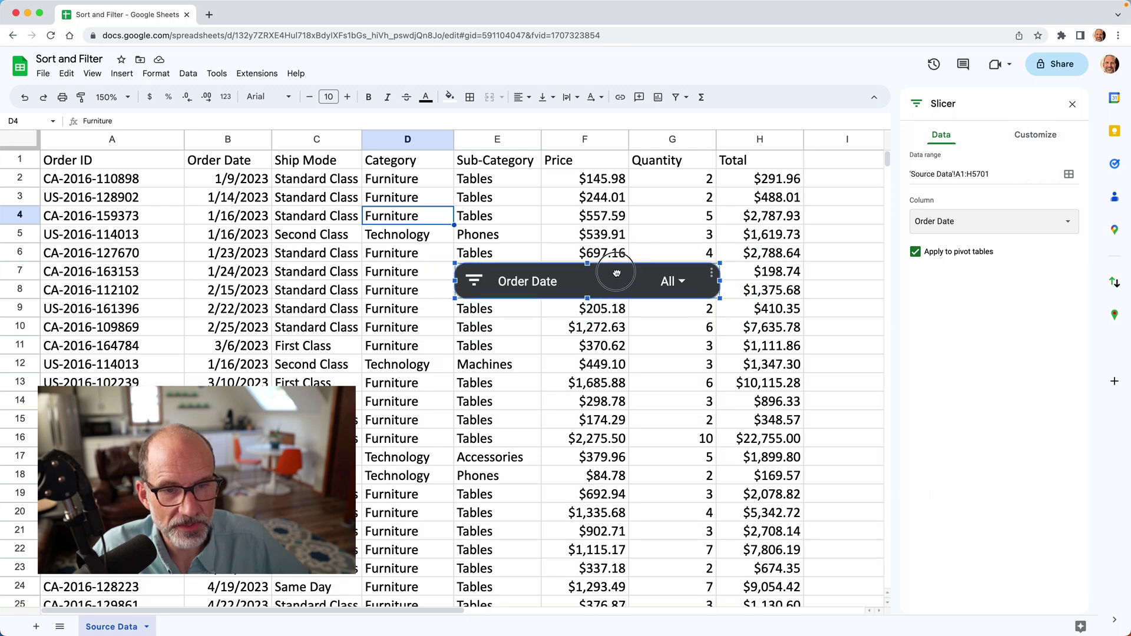
Step: Narrow the slicer's date list to only 1/8/2023, then close it without applying
{"action": "left_click", "coordinate": [706, 285]}
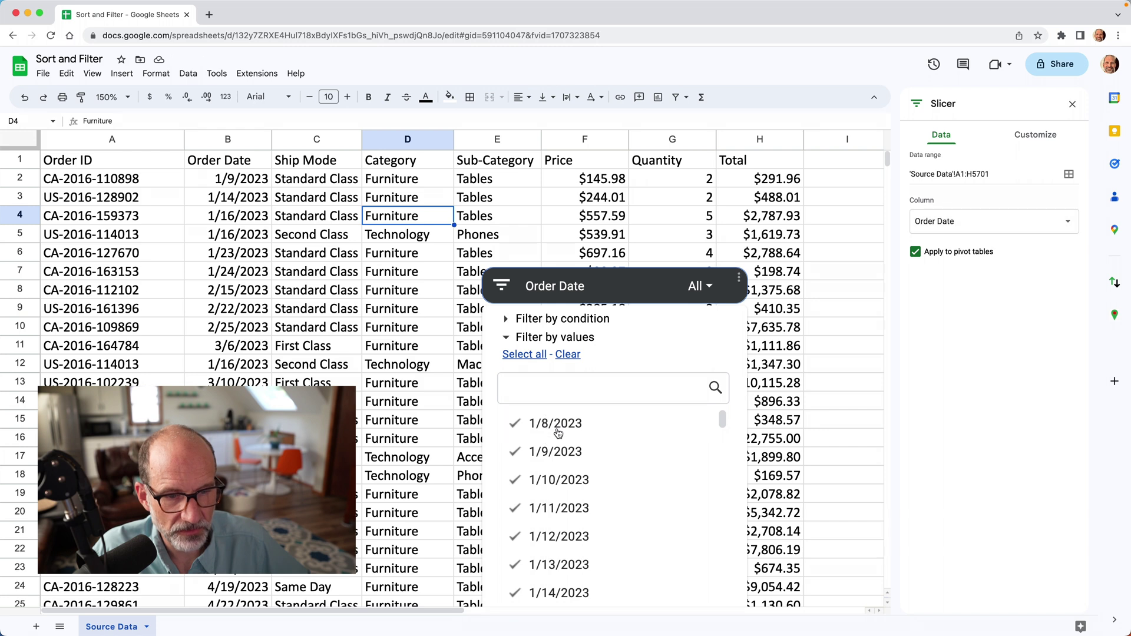
{"action": "left_click", "coordinate": [567, 355]}
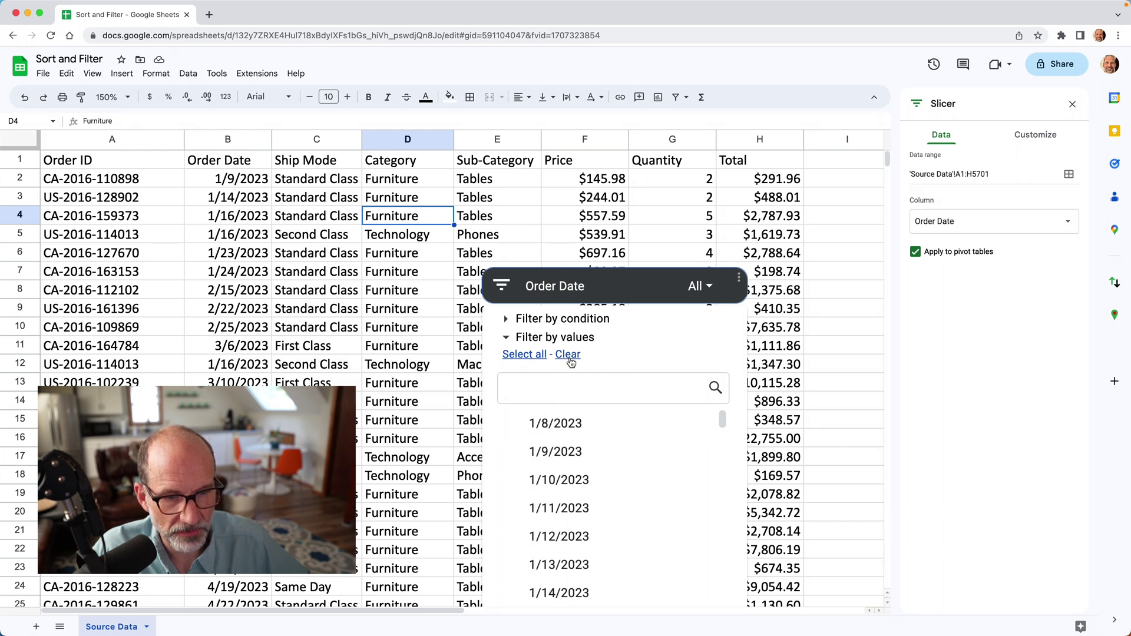
{"action": "left_click", "coordinate": [556, 424]}
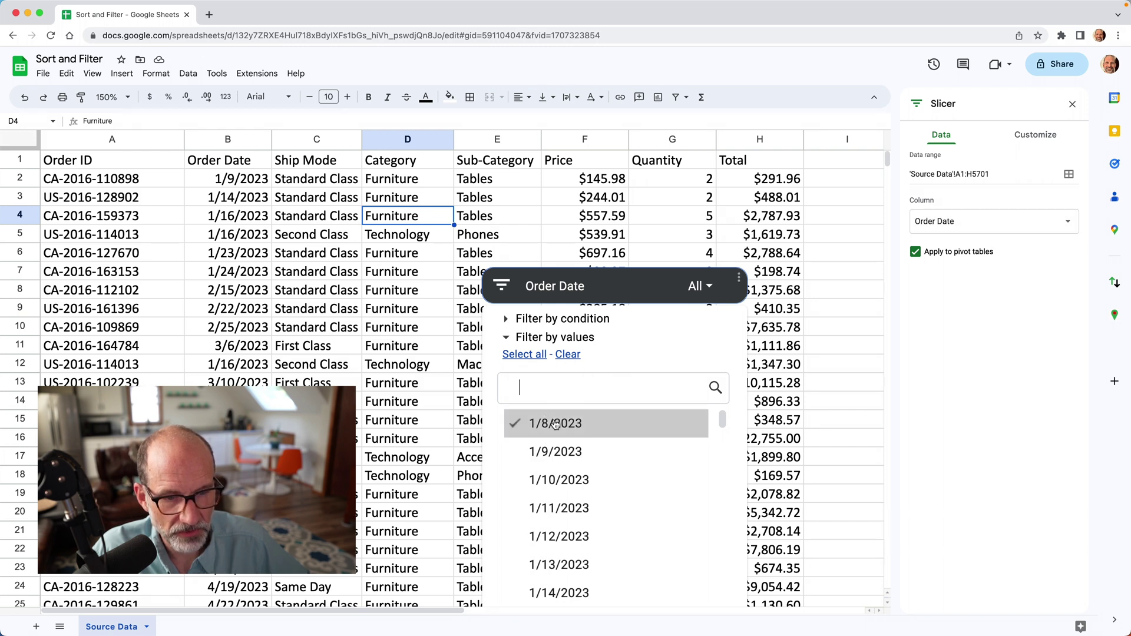
{"action": "left_click", "coordinate": [678, 325]}
{"action": "left_click", "coordinate": [787, 329]}
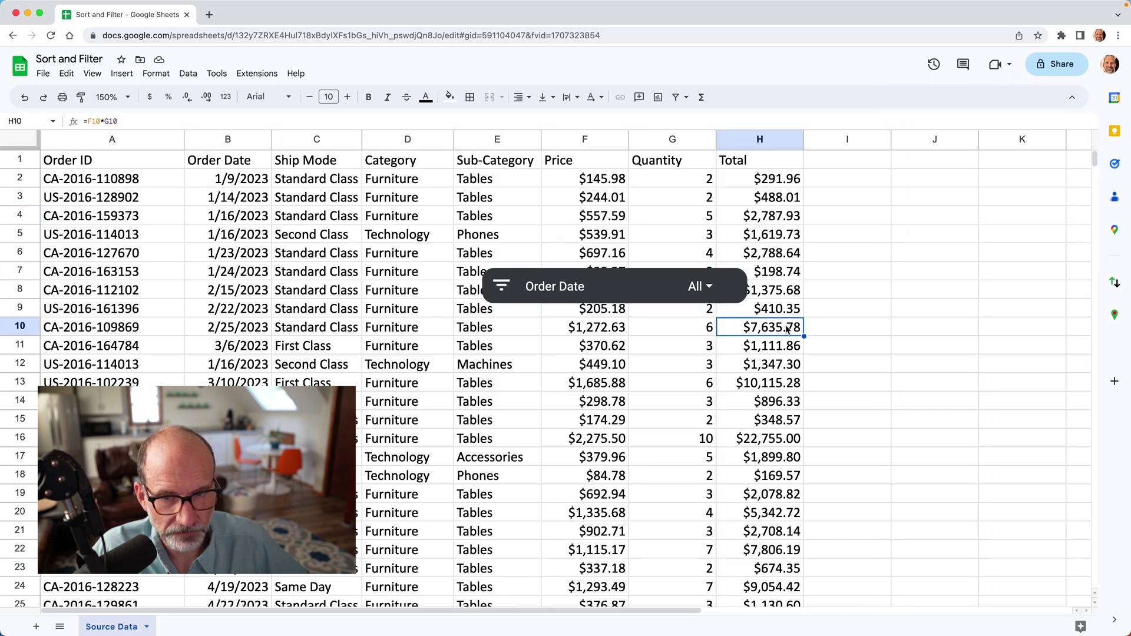
Step: Reopen the date list, keep only 1/8/2023 checked, and apply the filter
{"action": "left_click", "coordinate": [572, 349]}
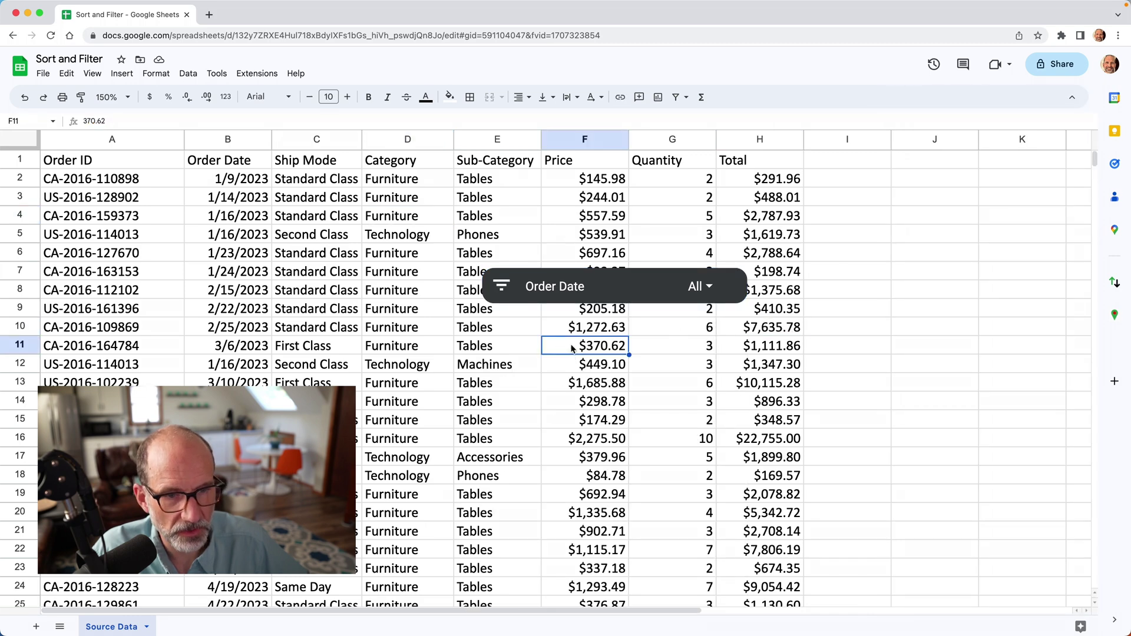
{"action": "left_click", "coordinate": [696, 286]}
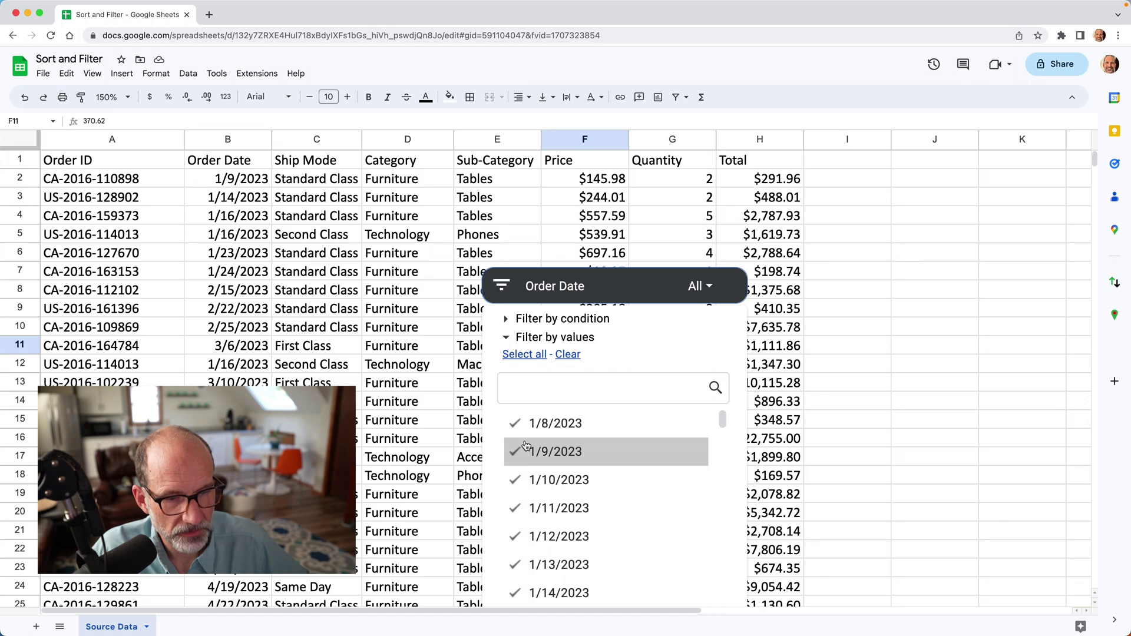
{"action": "left_click", "coordinate": [567, 362]}
{"action": "left_click", "coordinate": [520, 423]}
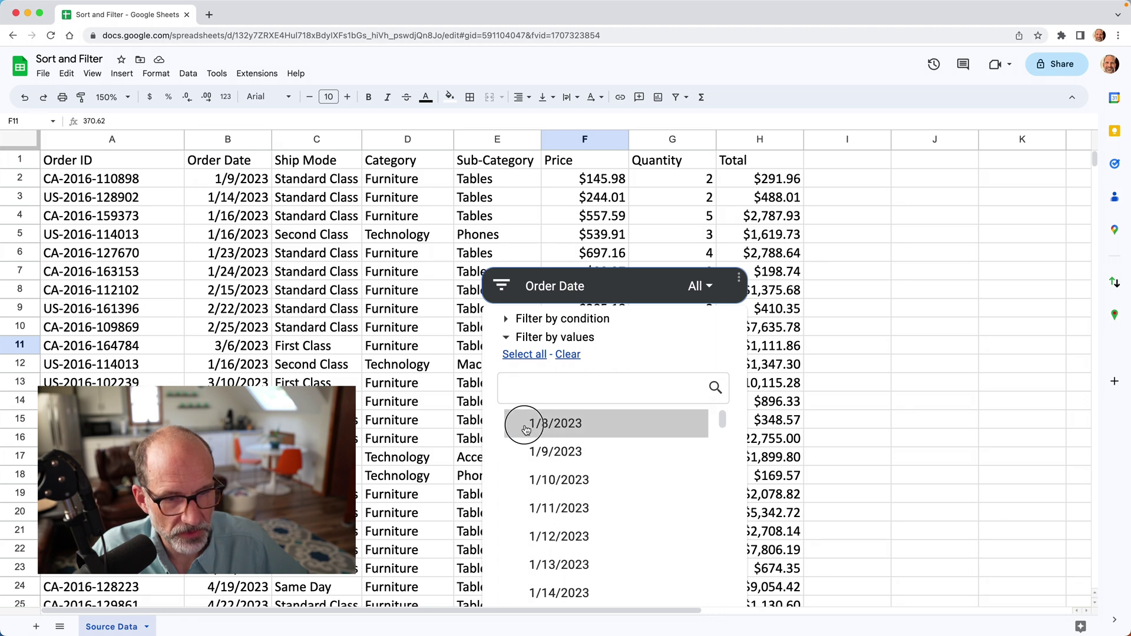
{"action": "scroll", "coordinate": [526, 429], "scroll_direction": "down", "scroll_amount": 2}
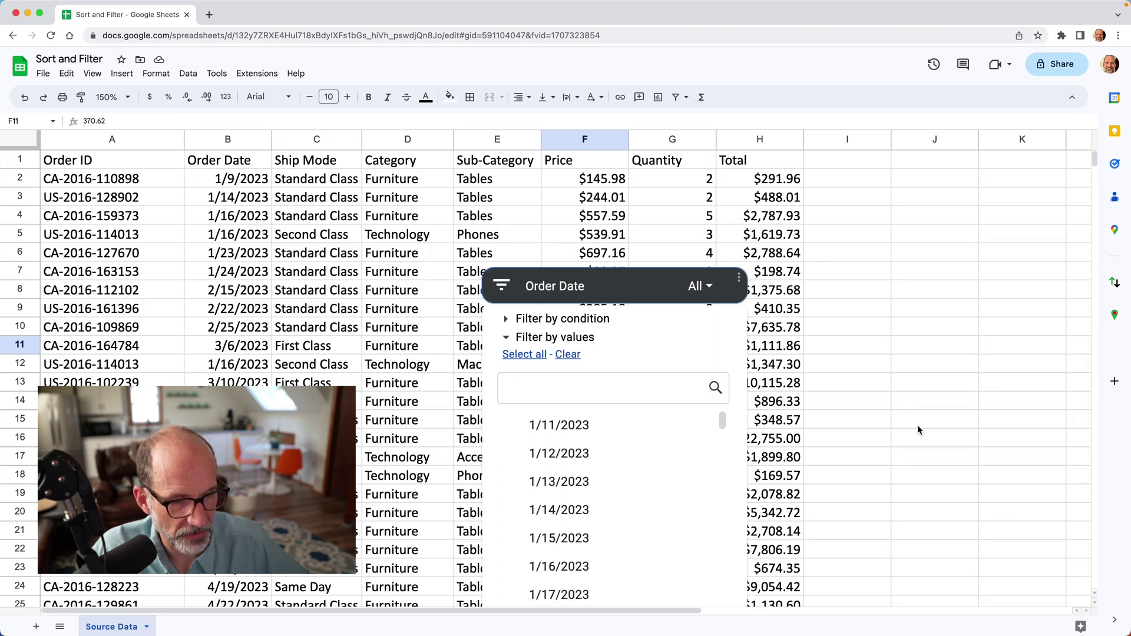
{"action": "scroll", "coordinate": [917, 425], "scroll_direction": "down", "scroll_amount": 3}
{"action": "scroll", "coordinate": [917, 426], "scroll_direction": "down", "scroll_amount": 1}
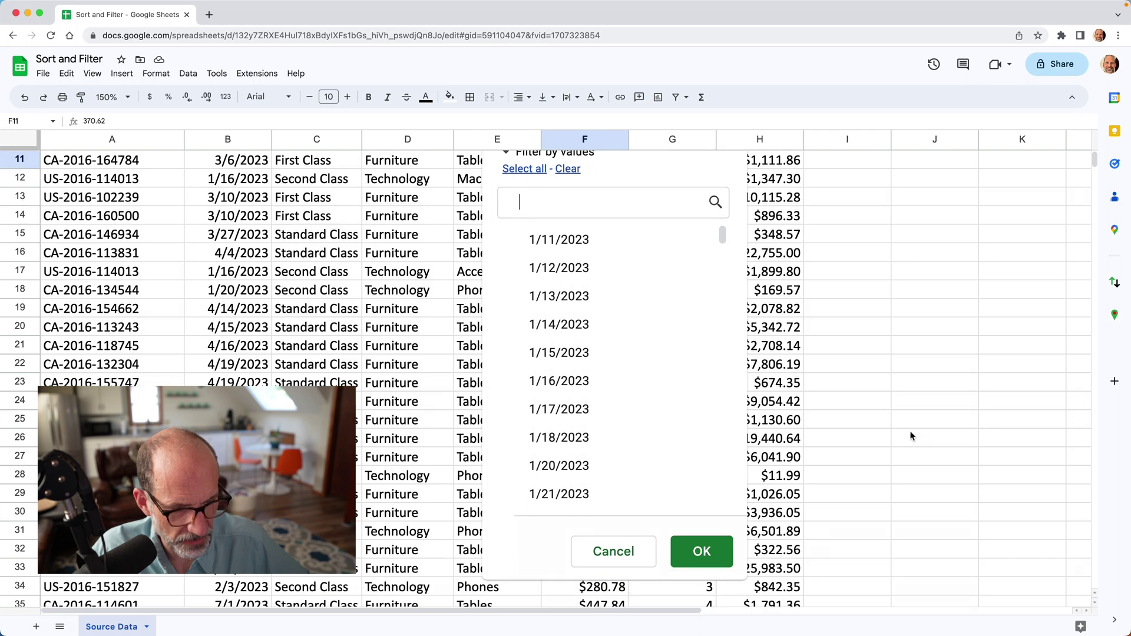
{"action": "left_click", "coordinate": [717, 557]}
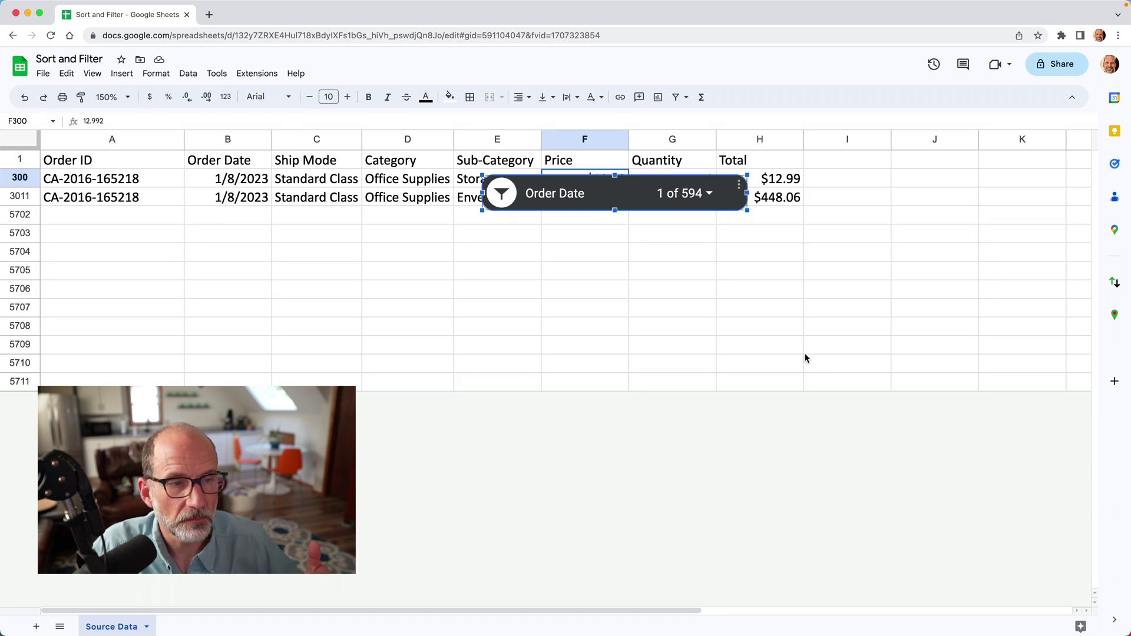
Step: Drag the Order Date slicer to the right, over columns I–K beside the table
{"action": "left_click_drag", "start_coordinate": [620, 193], "coordinate": [950, 189]}
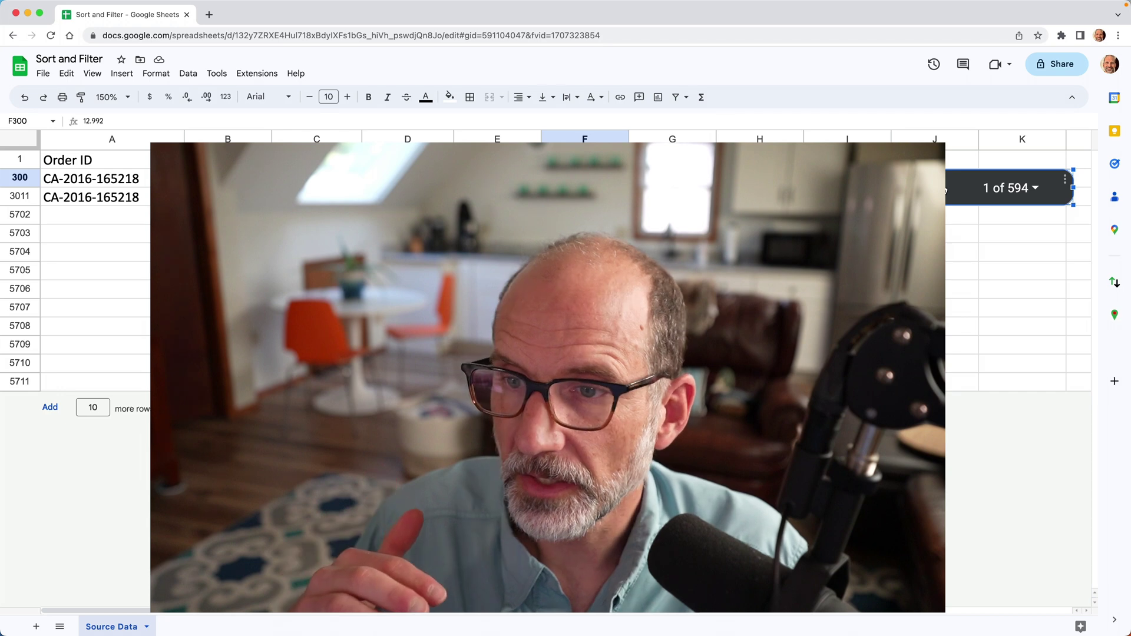
{"action": "left_click", "coordinate": [1065, 179]}
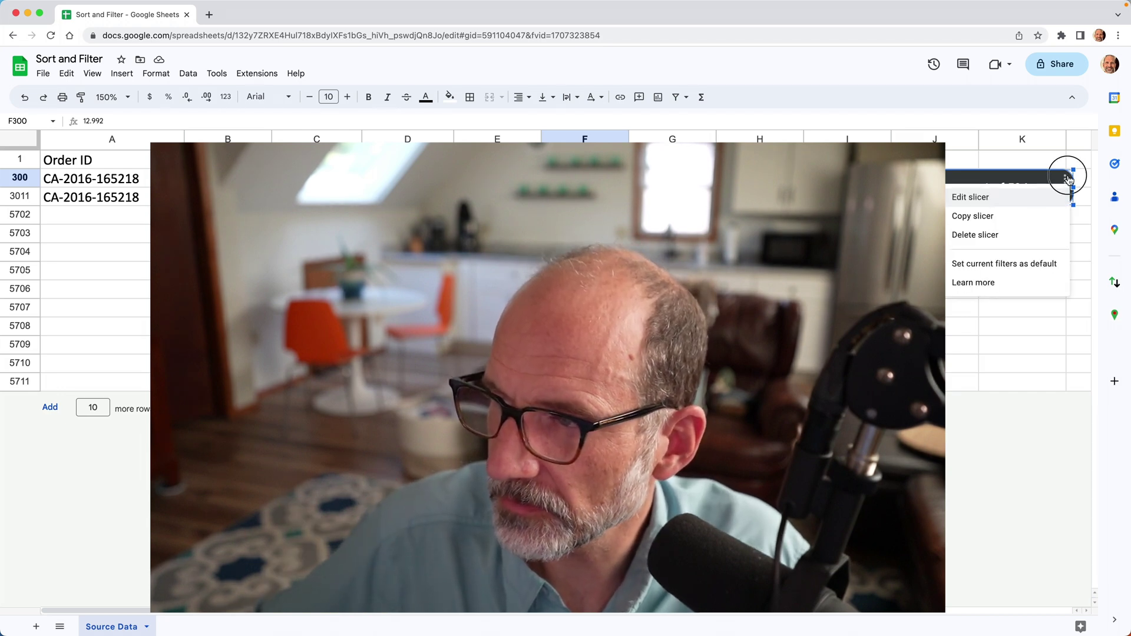
Step: Delete the Order Date slicer and click back into cell C9
{"action": "left_click", "coordinate": [993, 234]}
{"action": "left_click", "coordinate": [316, 308]}
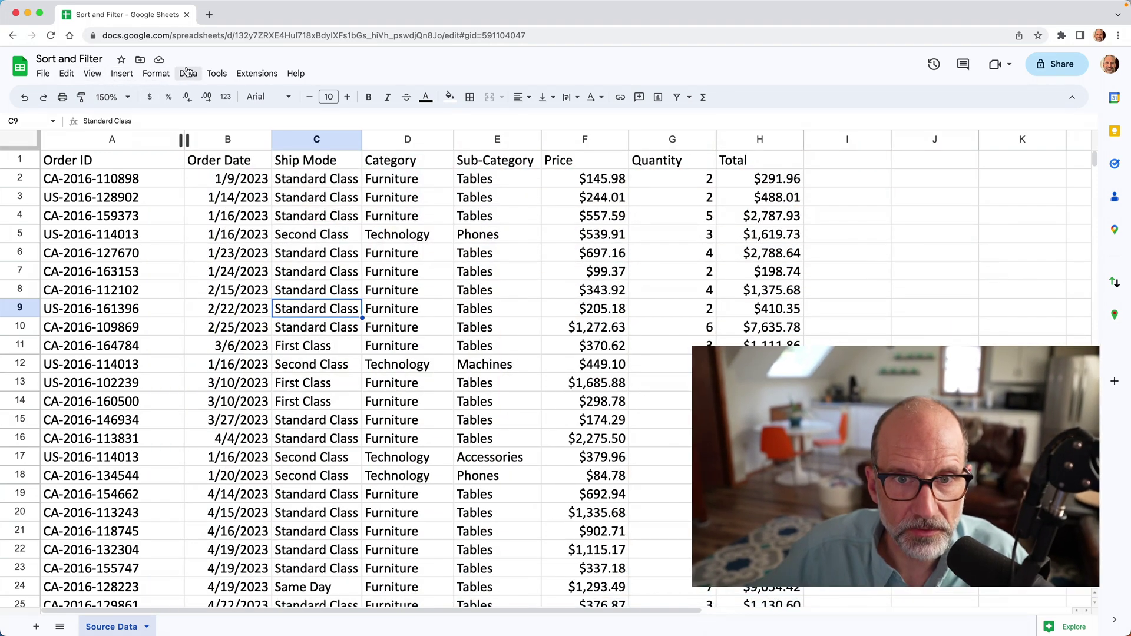
Step: Create filter view 'Filter 1' over A1:H5701, select its name, then close it
{"action": "left_click", "coordinate": [188, 72]}
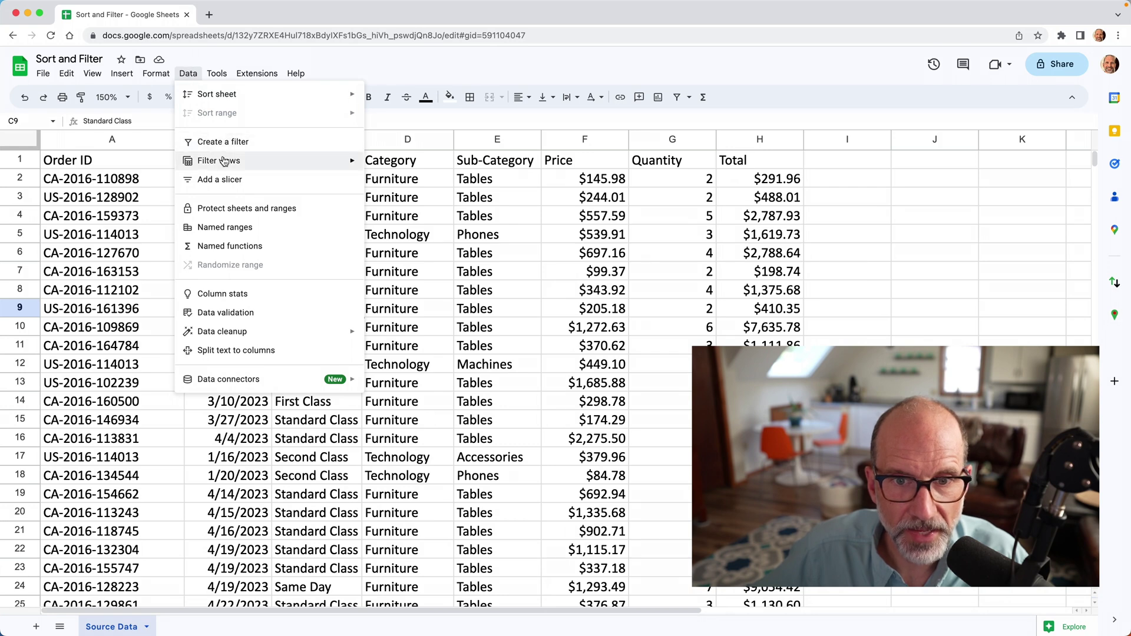
{"action": "mouse_move", "coordinate": [224, 163]}
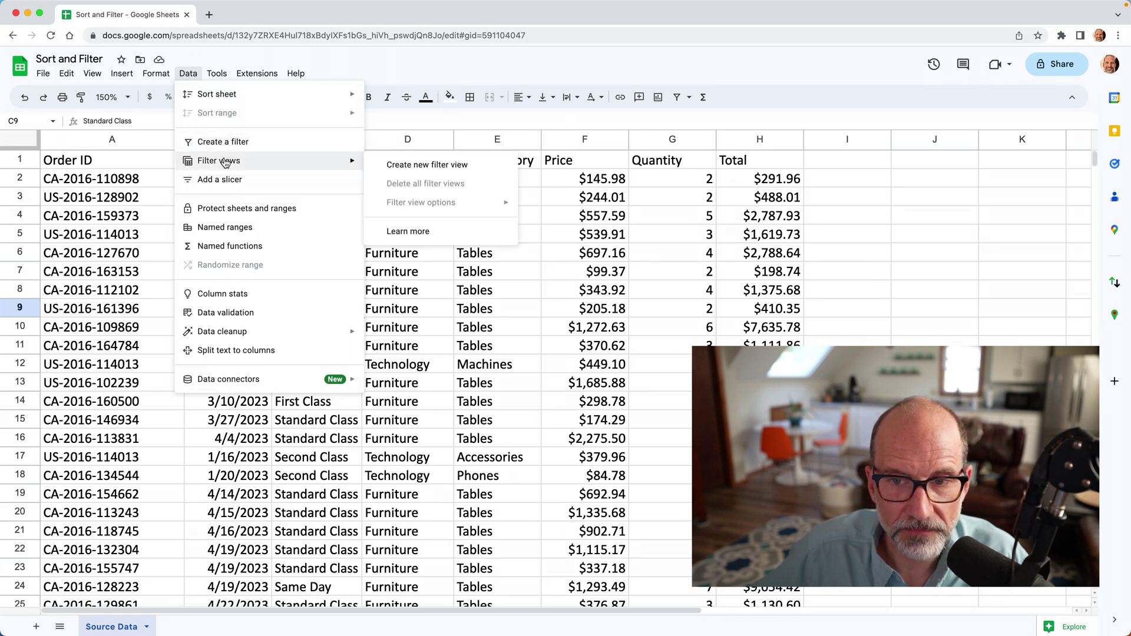
{"action": "left_click", "coordinate": [387, 167]}
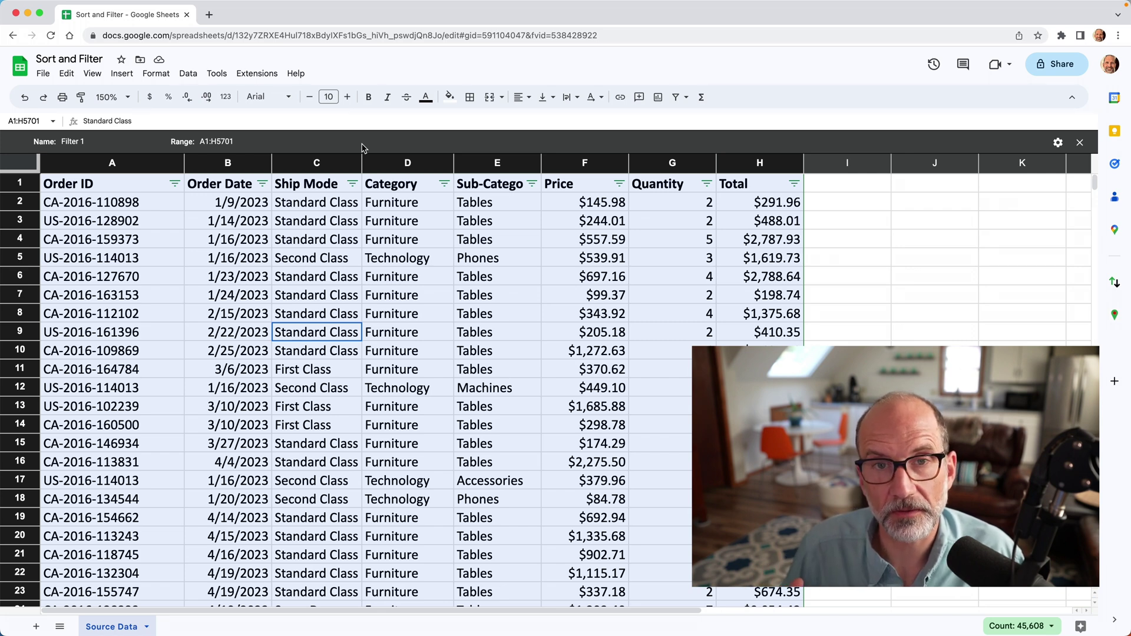
{"action": "left_click", "coordinate": [89, 141]}
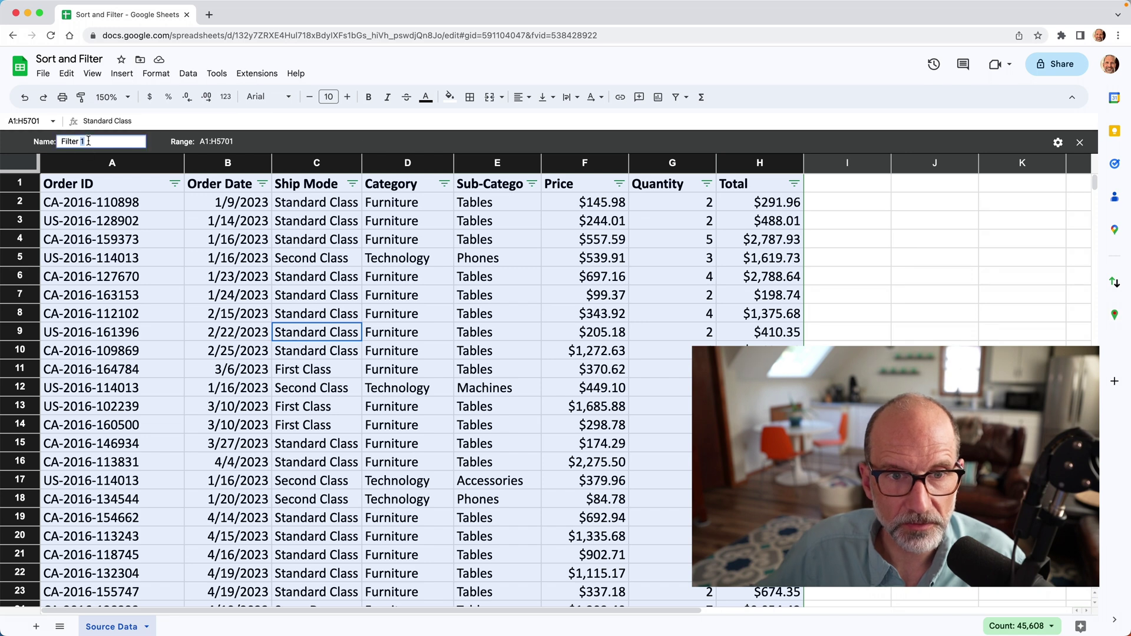
{"action": "left_click", "coordinate": [88, 141]}
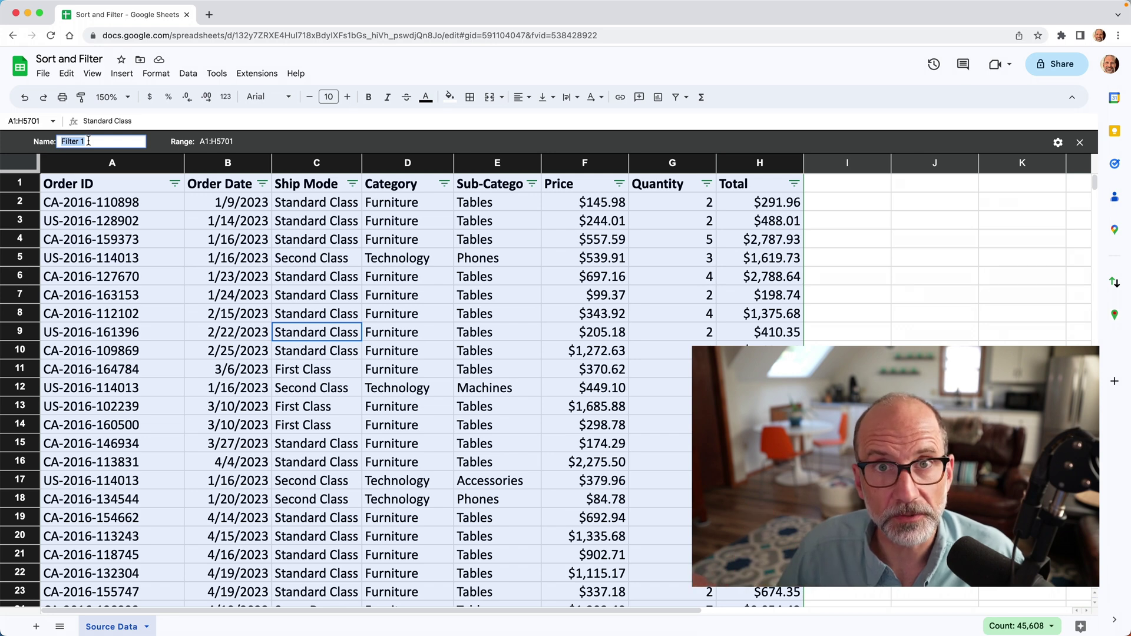
{"action": "left_click", "coordinate": [1080, 142]}
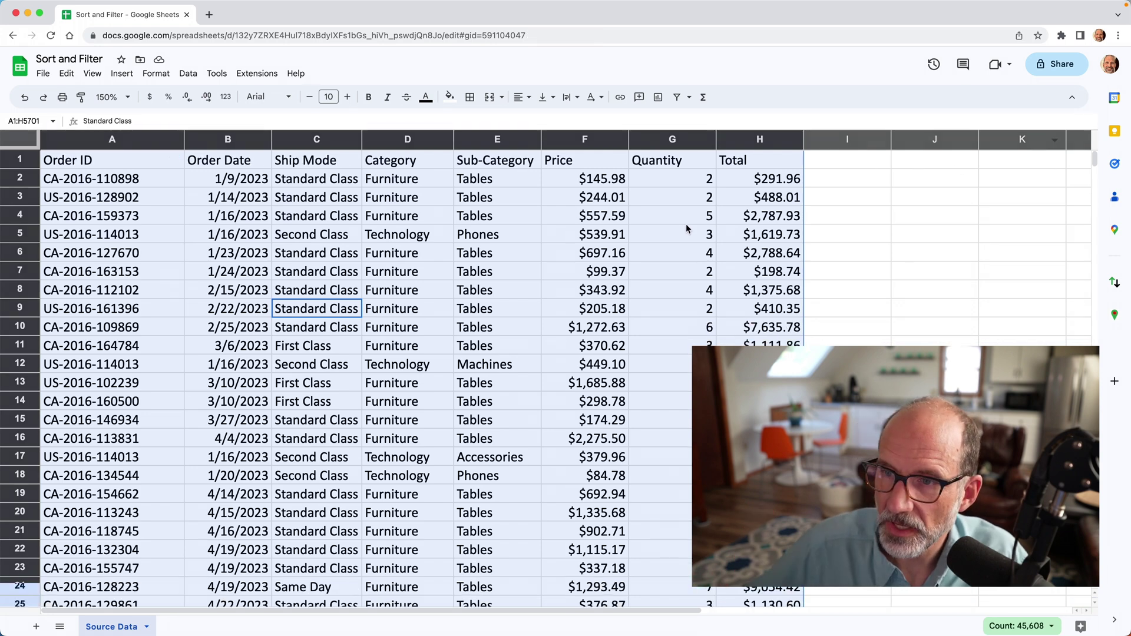
{"action": "left_click", "coordinate": [687, 230]}
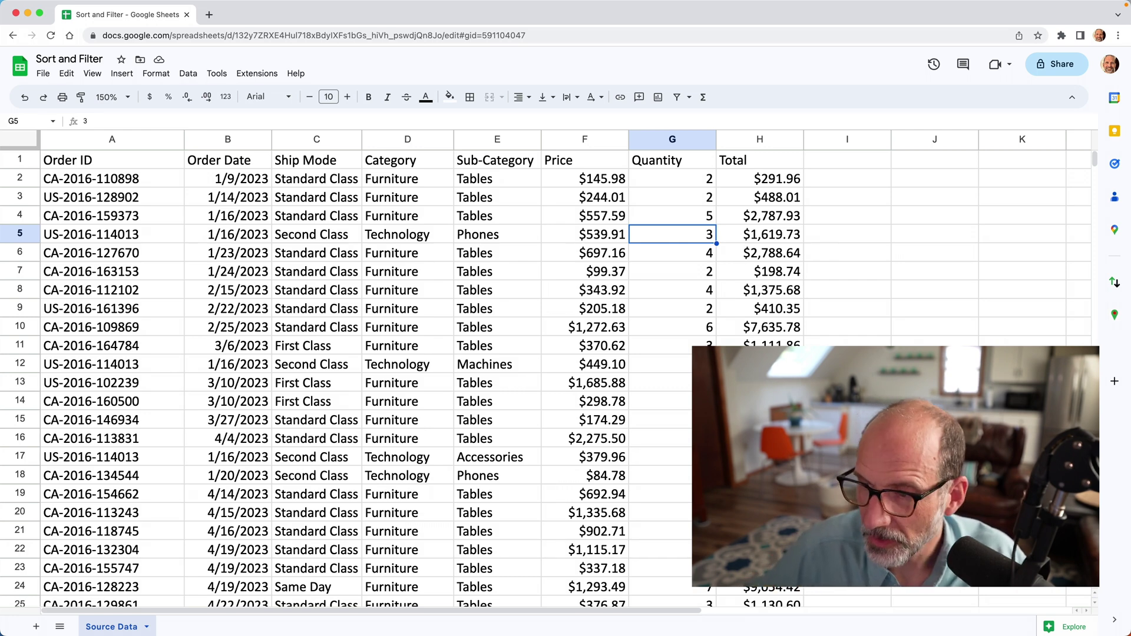
Step: Select J2, set the zoom to 100%, and begin typing =FILTER( in J2
{"action": "scroll", "coordinate": [889, 301], "scroll_direction": "right", "scroll_amount": 5}
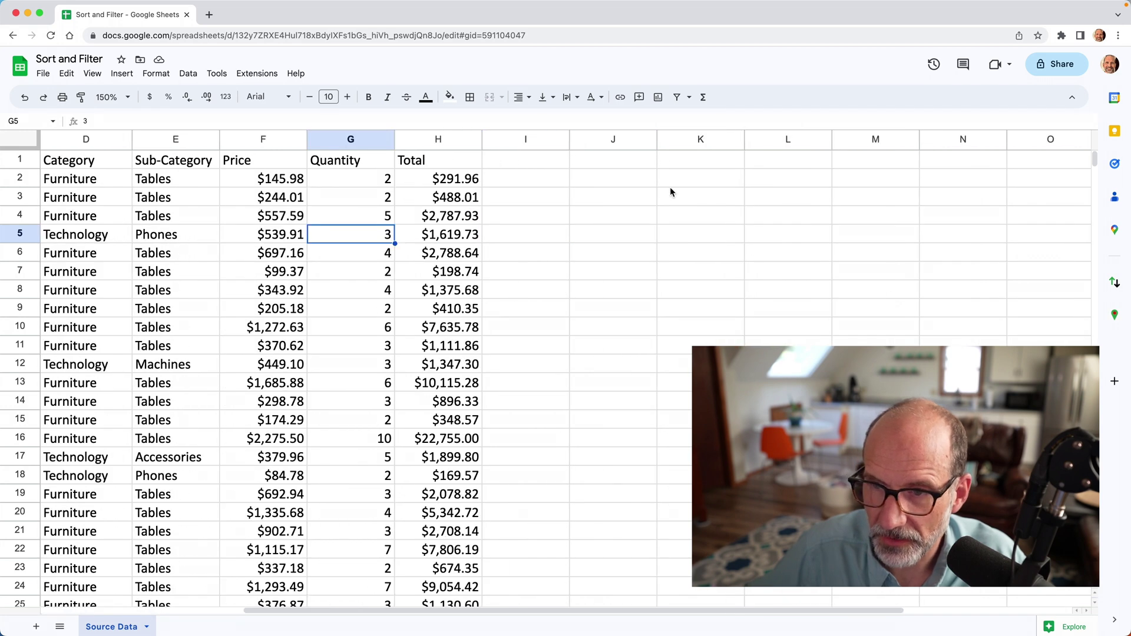
{"action": "left_click", "coordinate": [643, 187]}
{"action": "left_click", "coordinate": [131, 97]}
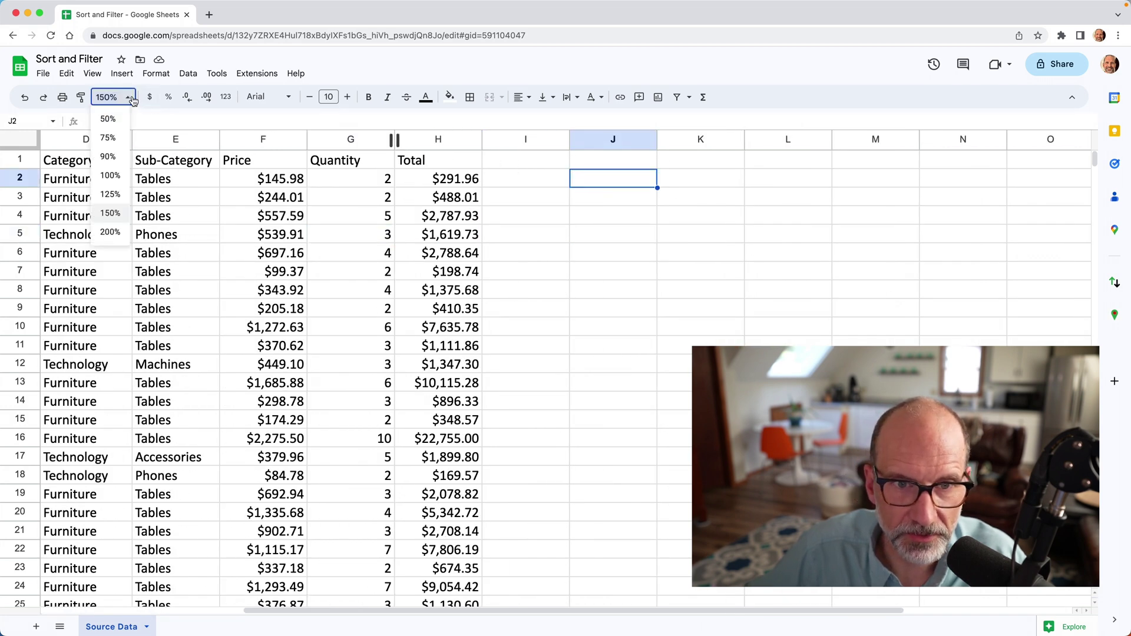
{"action": "left_click", "coordinate": [109, 175]}
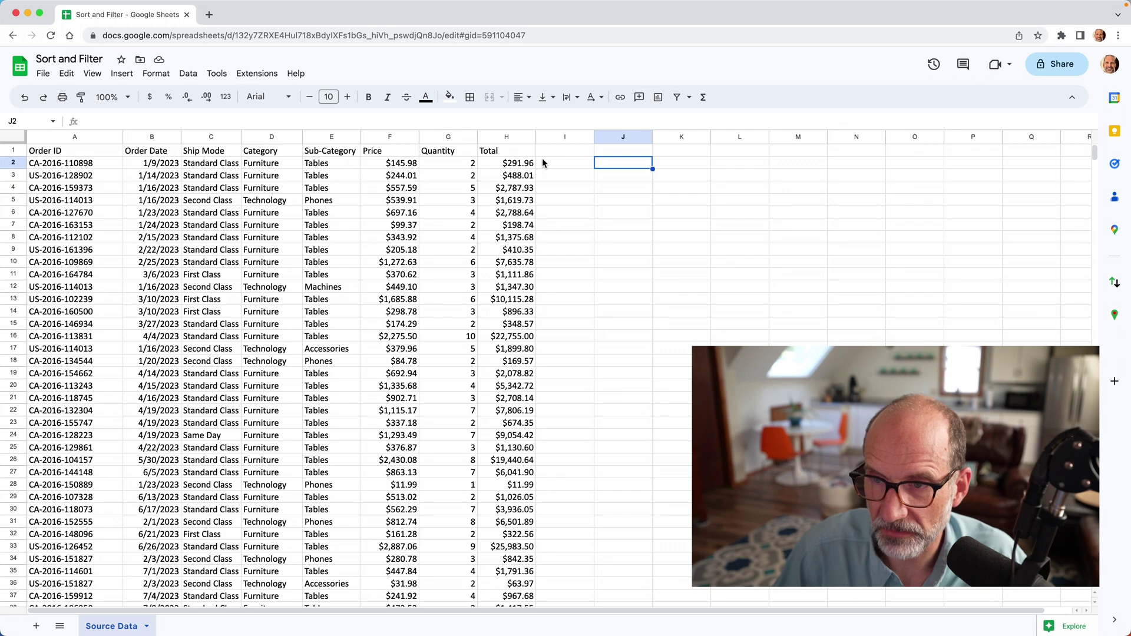
{"action": "type", "text": "="}
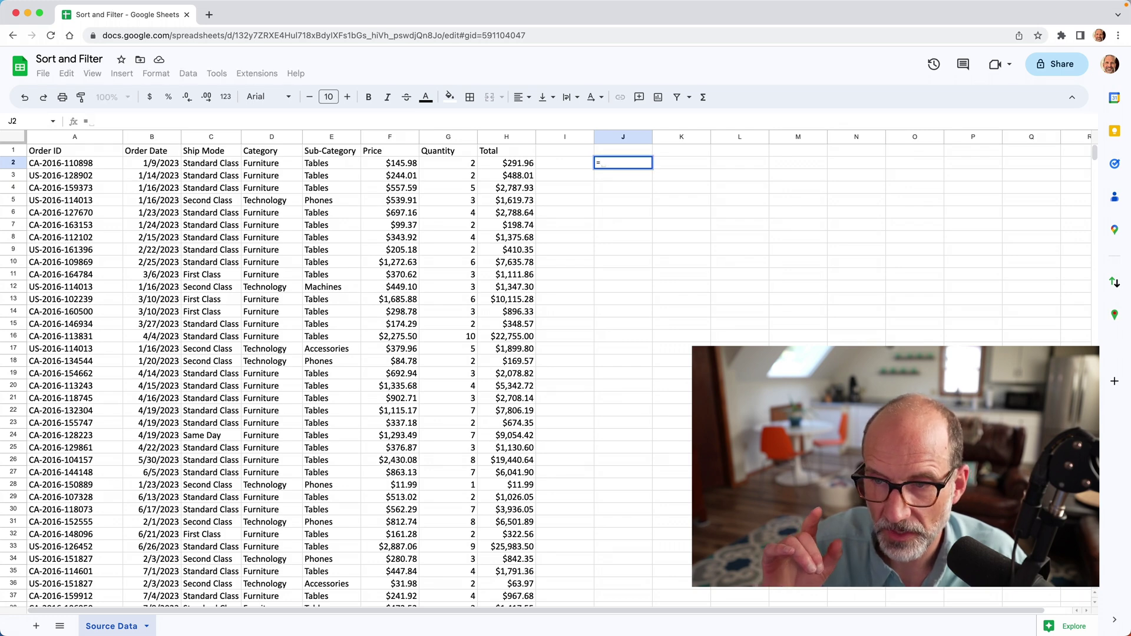
{"action": "type", "text": "FILTER("}
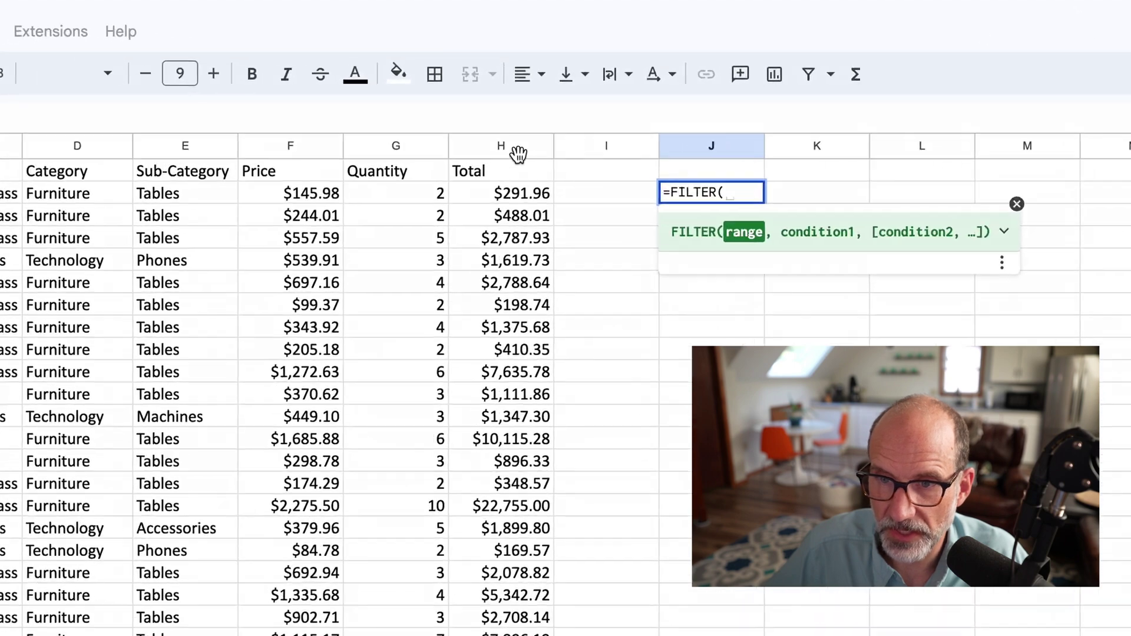
Step: Complete J2's formula as =FILTER(A2:H,F2:F<200) using columns A–H and Price column F
{"action": "left_click_drag", "start_coordinate": [506, 136], "coordinate": [339, 146]}
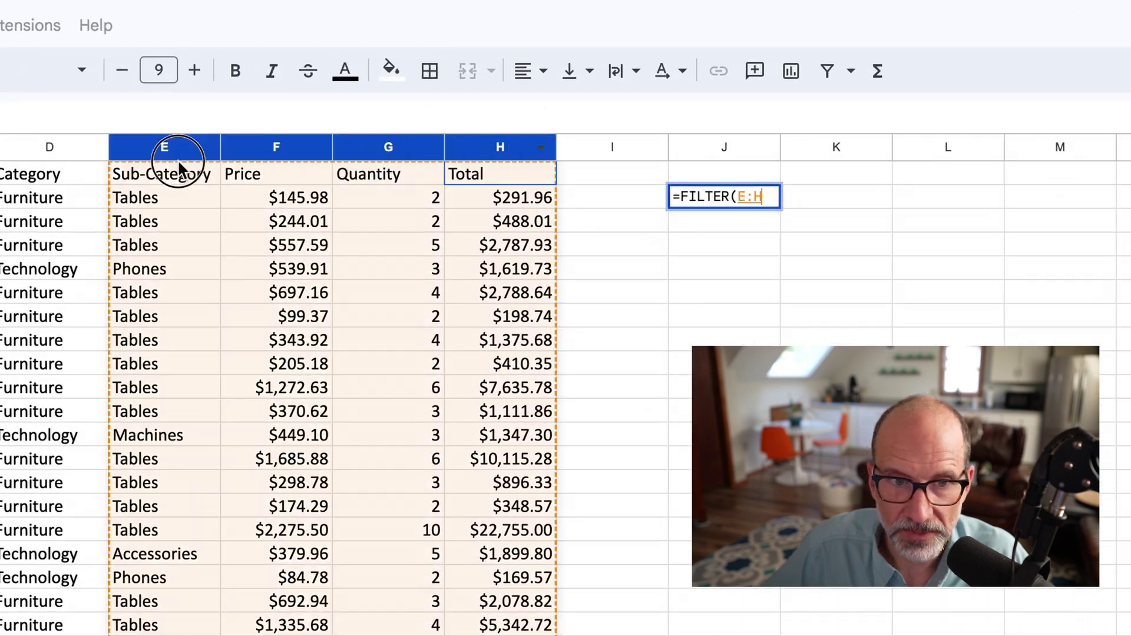
{"action": "left_click_drag", "start_coordinate": [179, 166], "coordinate": [3, 146]}
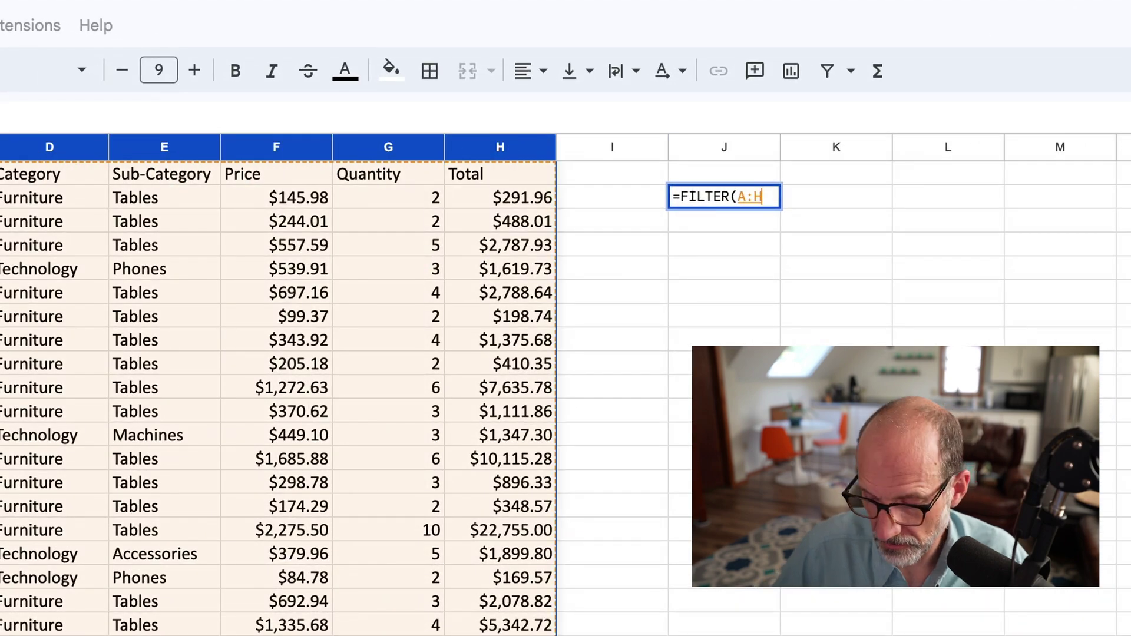
{"action": "type", "text": ","}
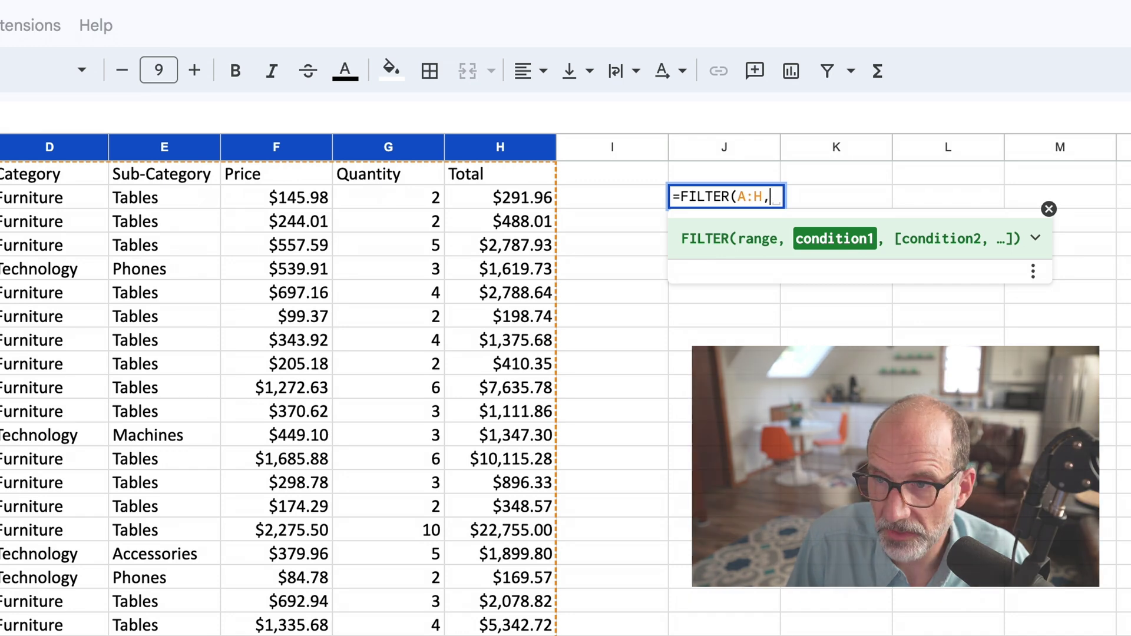
{"action": "type", "text": "F:F"}
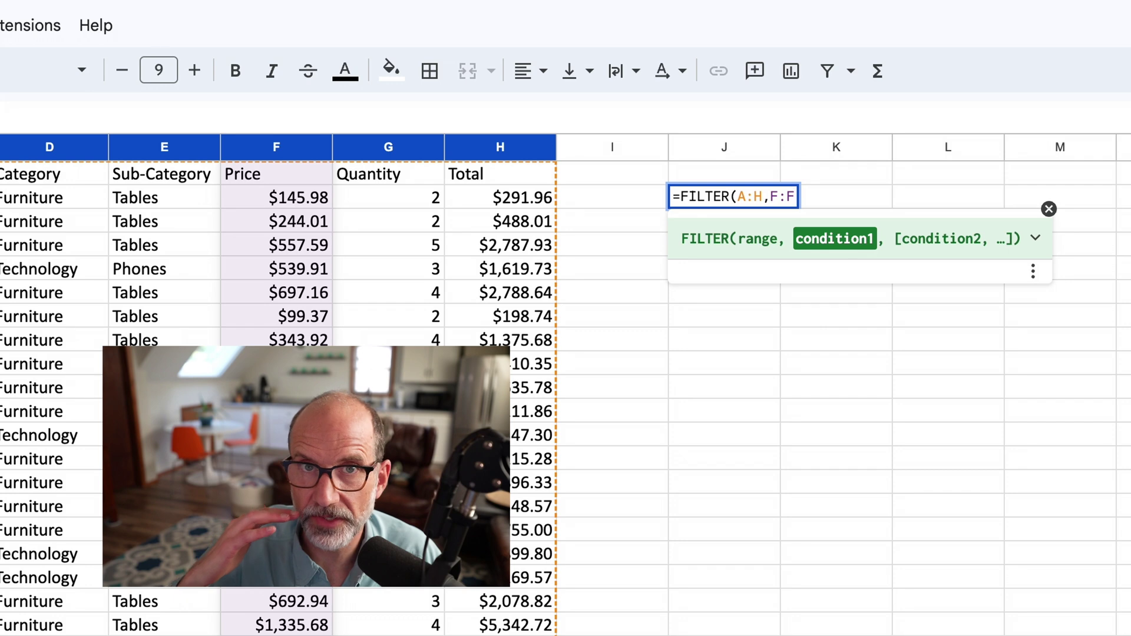
{"action": "key", "text": "Left"}
{"action": "key", "text": "Left"}
{"action": "key", "text": "Left"}
{"action": "key", "text": "Left"}
{"action": "key", "text": "Left"}
{"action": "key", "text": "Left"}
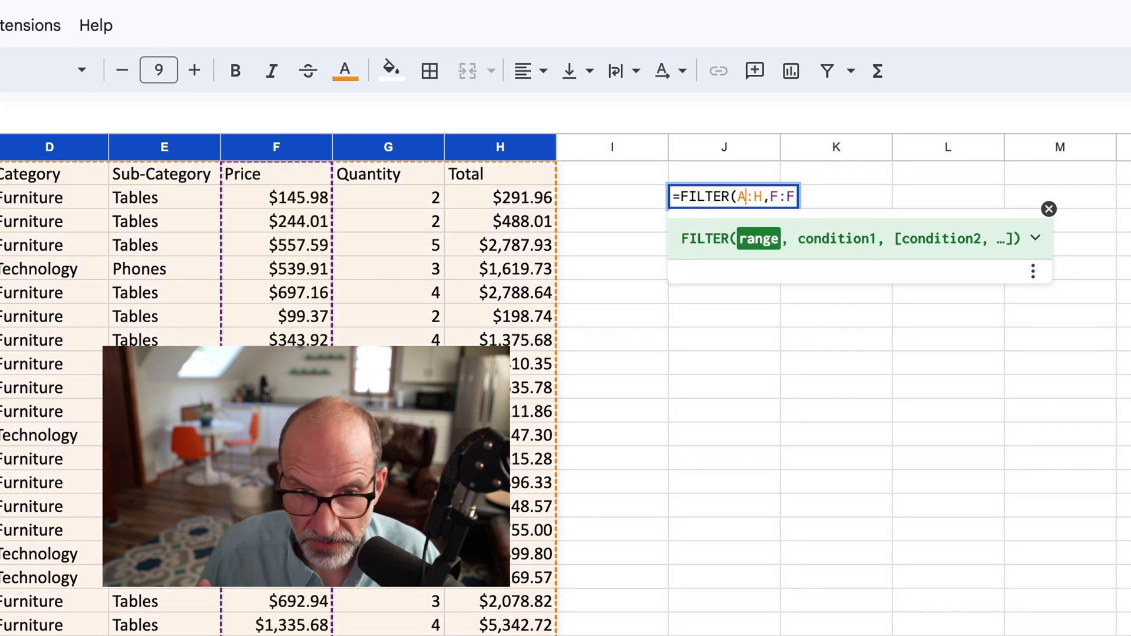
{"action": "type", "text": "2"}
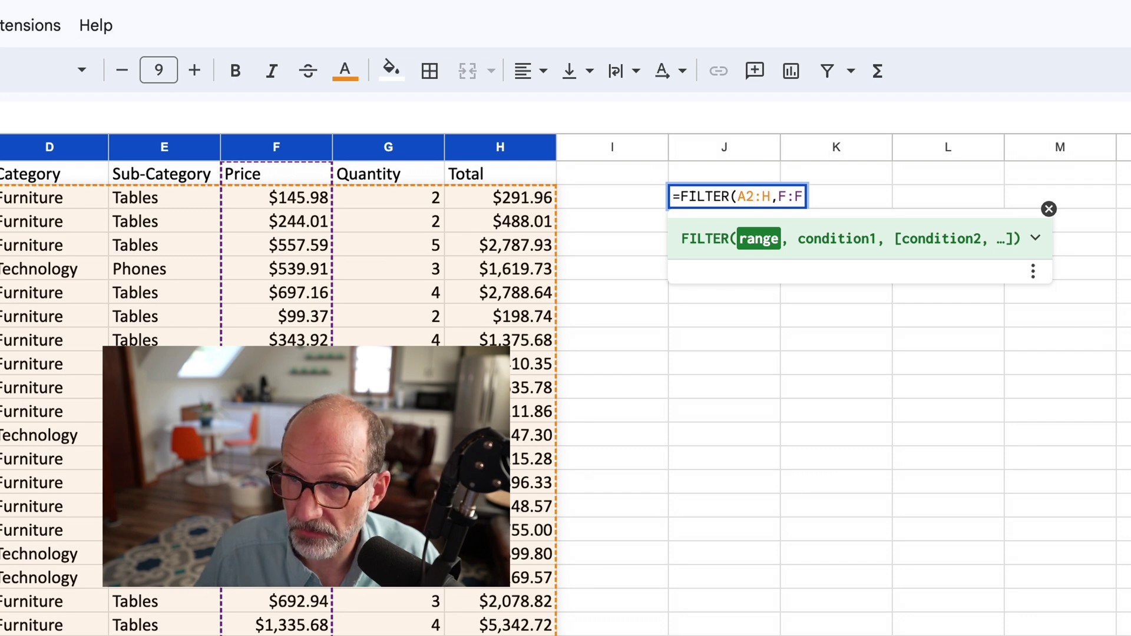
{"action": "key", "text": "Right"}
{"action": "key", "text": "Right"}
{"action": "key", "text": "Right"}
{"action": "type", "text": "2"}
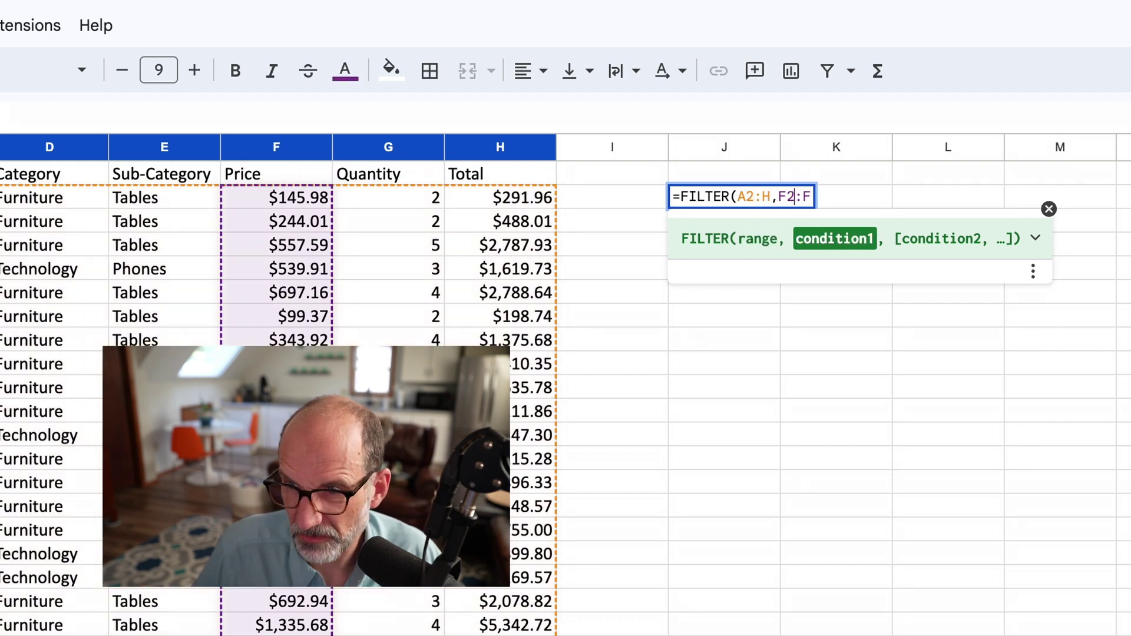
{"action": "key", "text": "Right"}
{"action": "key", "text": "Right"}
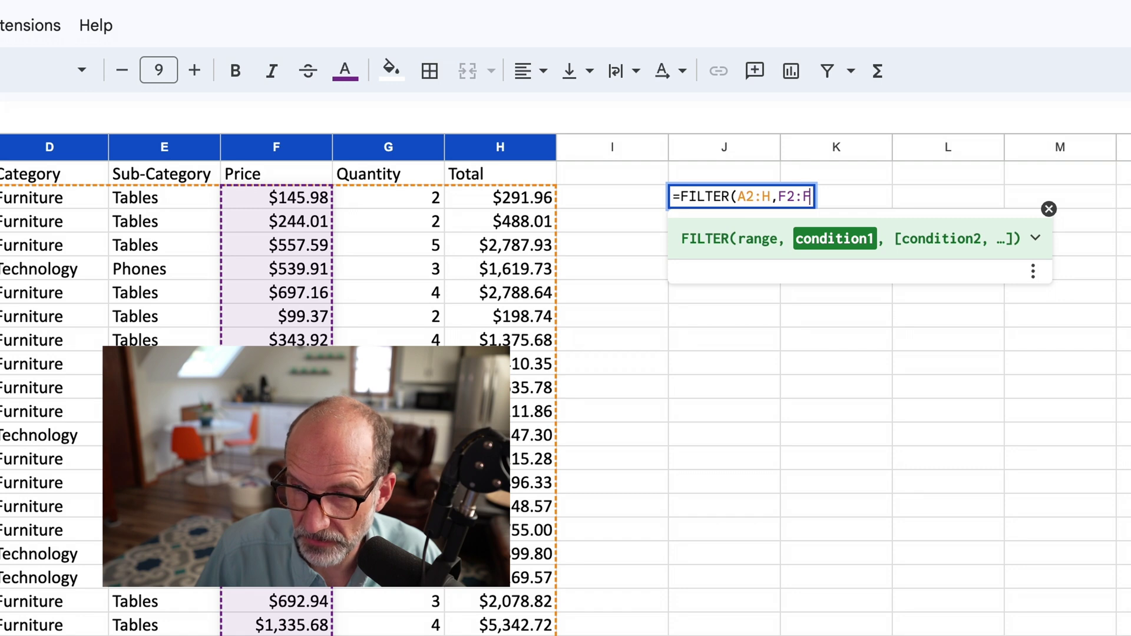
{"action": "type", "text": "<"}
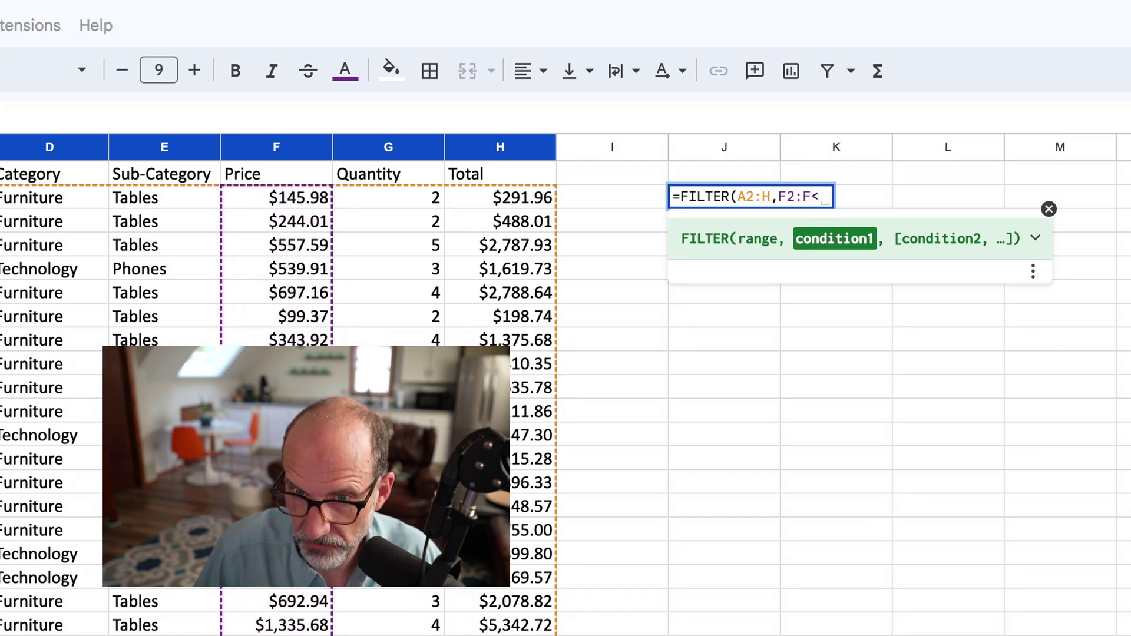
{"action": "type", "text": "200"}
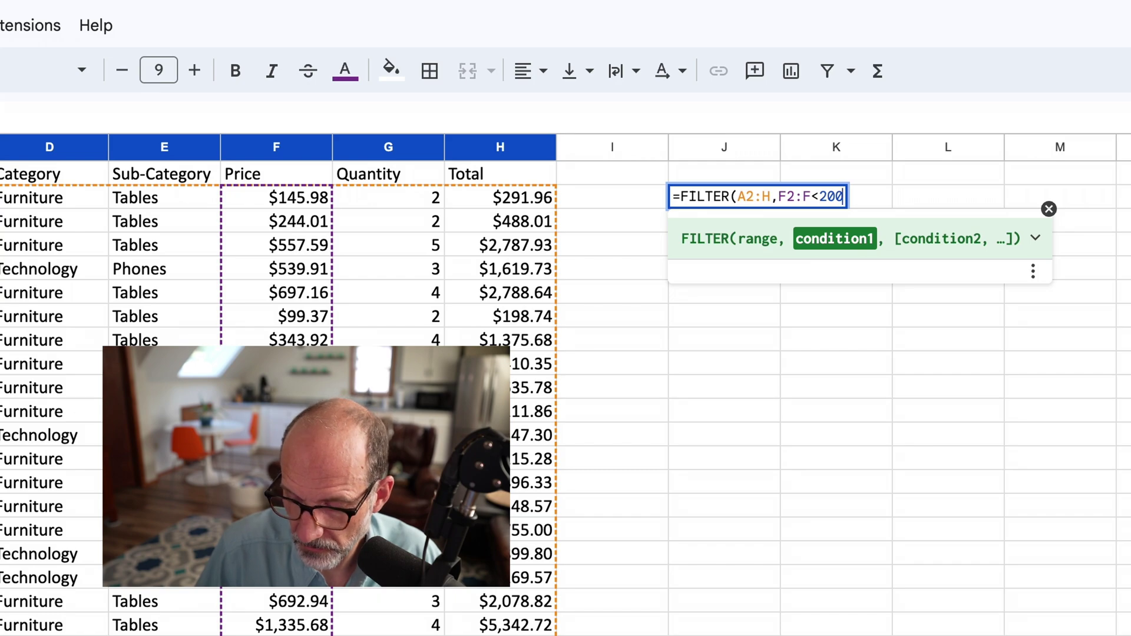
{"action": "type", "text": ")"}
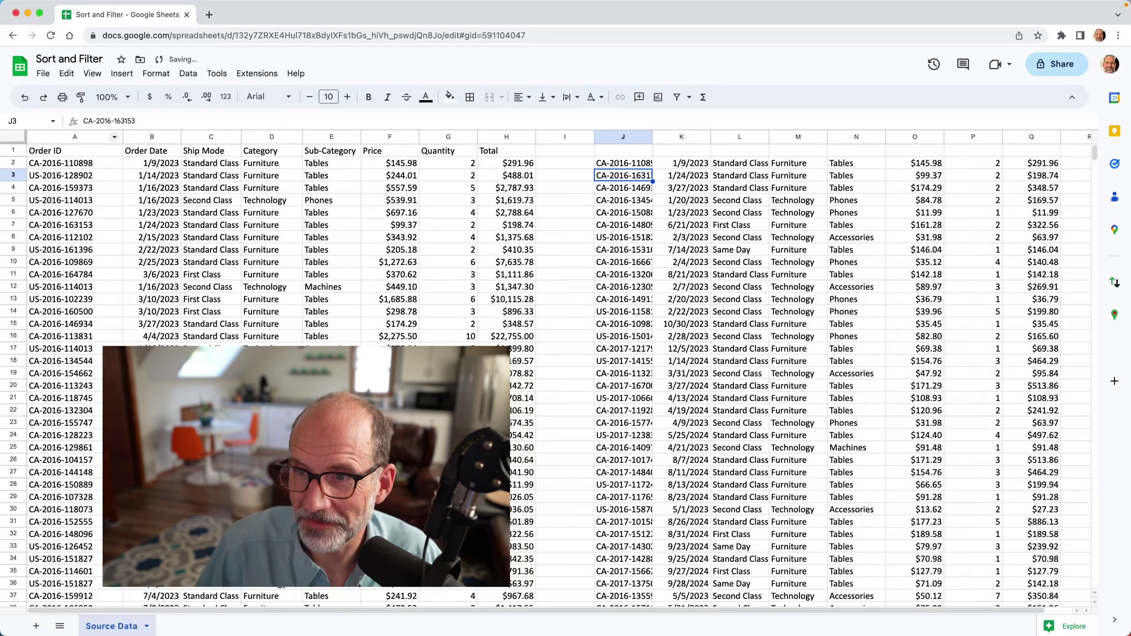
Step: Edit the J2 formula so its condition reads F2:F>200
{"action": "key", "text": "Up"}
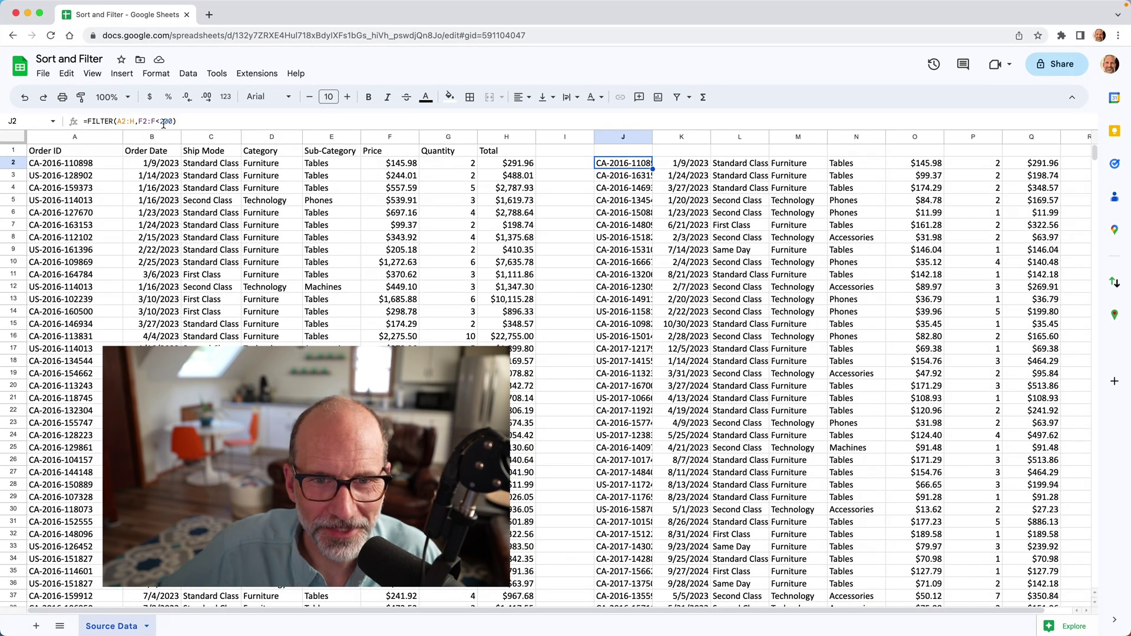
{"action": "left_click", "coordinate": [161, 124]}
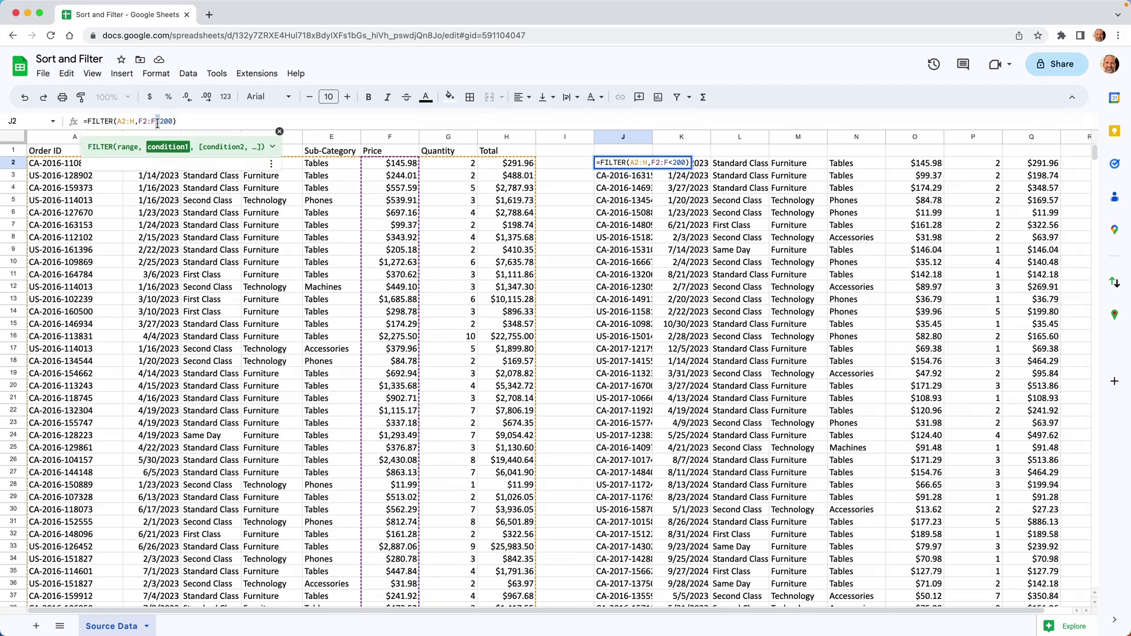
{"action": "key", "text": "Return"}
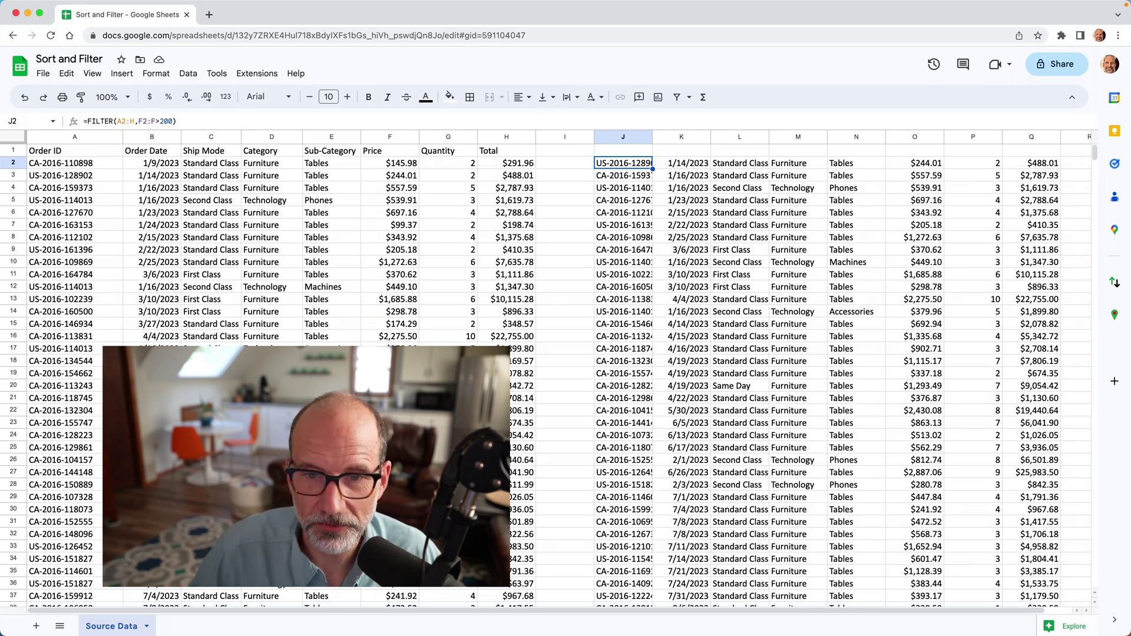
Step: Test deleting a spilled value in J3 twice, undoing each deletion
{"action": "left_click", "coordinate": [623, 175]}
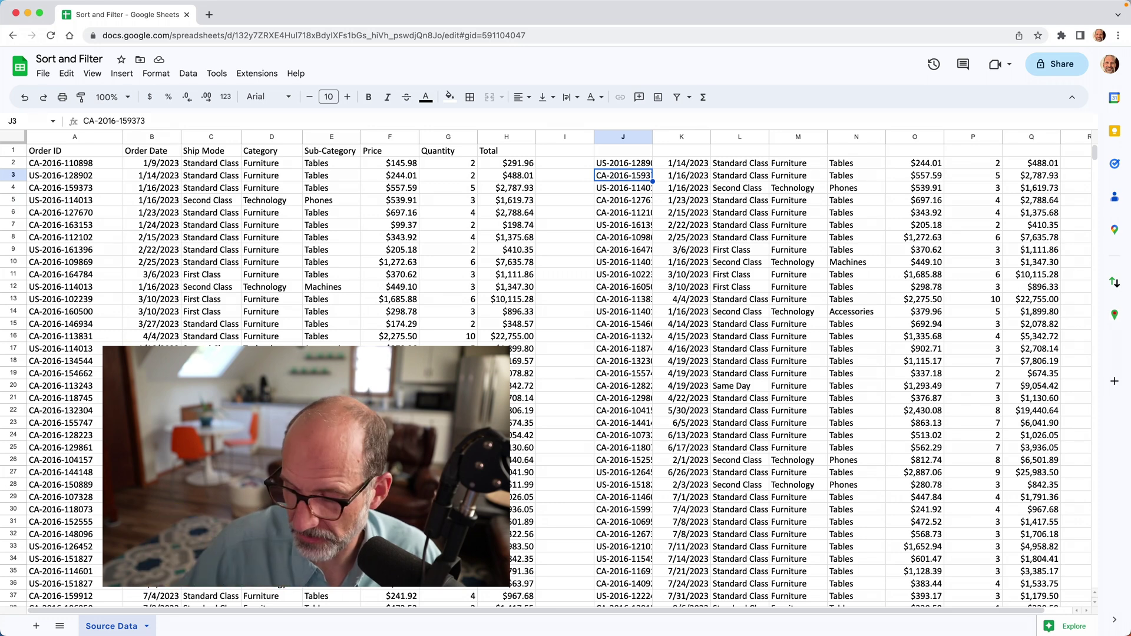
{"action": "key", "text": "Delete"}
{"action": "key", "text": "super+z"}
{"action": "key", "text": "Delete"}
{"action": "key", "text": "super+z"}
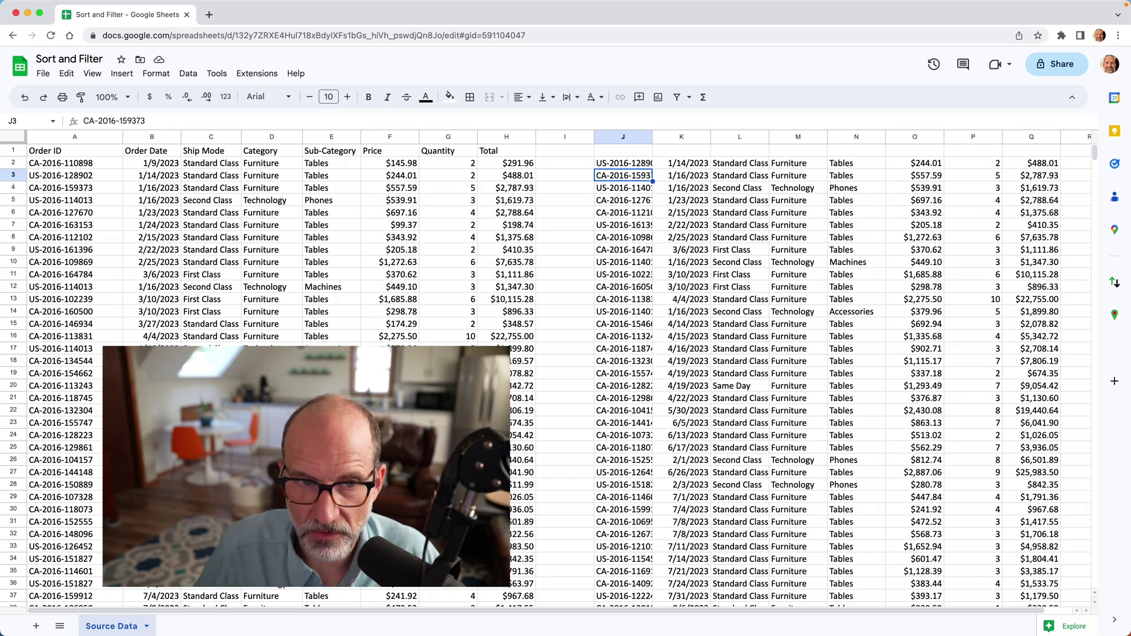
{"action": "key", "text": "Down"}
{"action": "key", "text": "Down"}
{"action": "key", "text": "Down"}
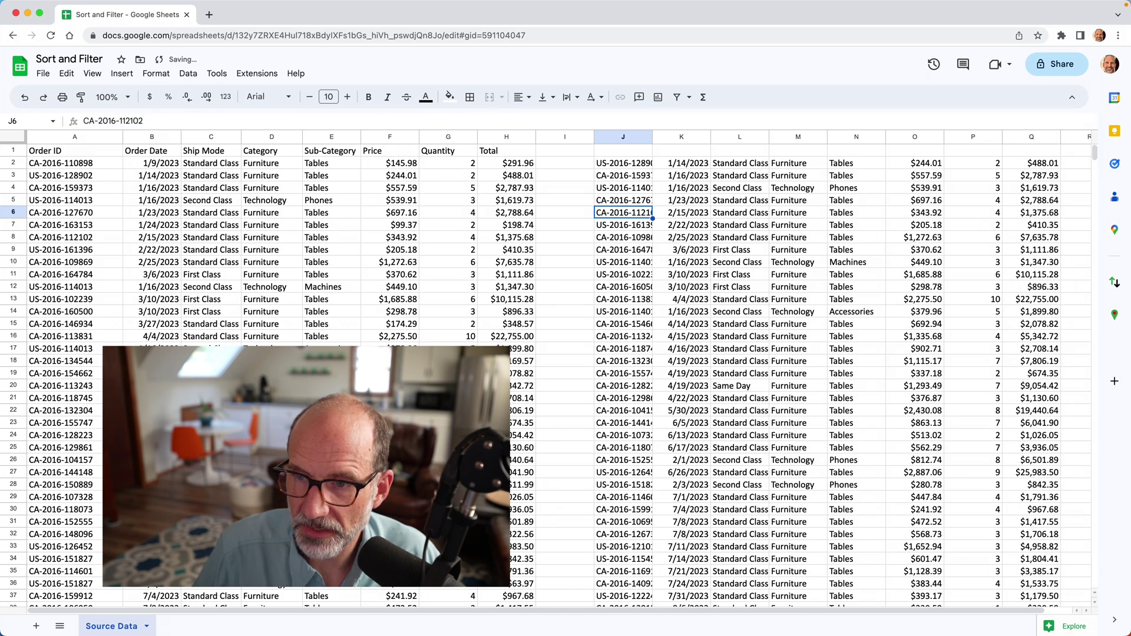
{"action": "type", "text": "55"}
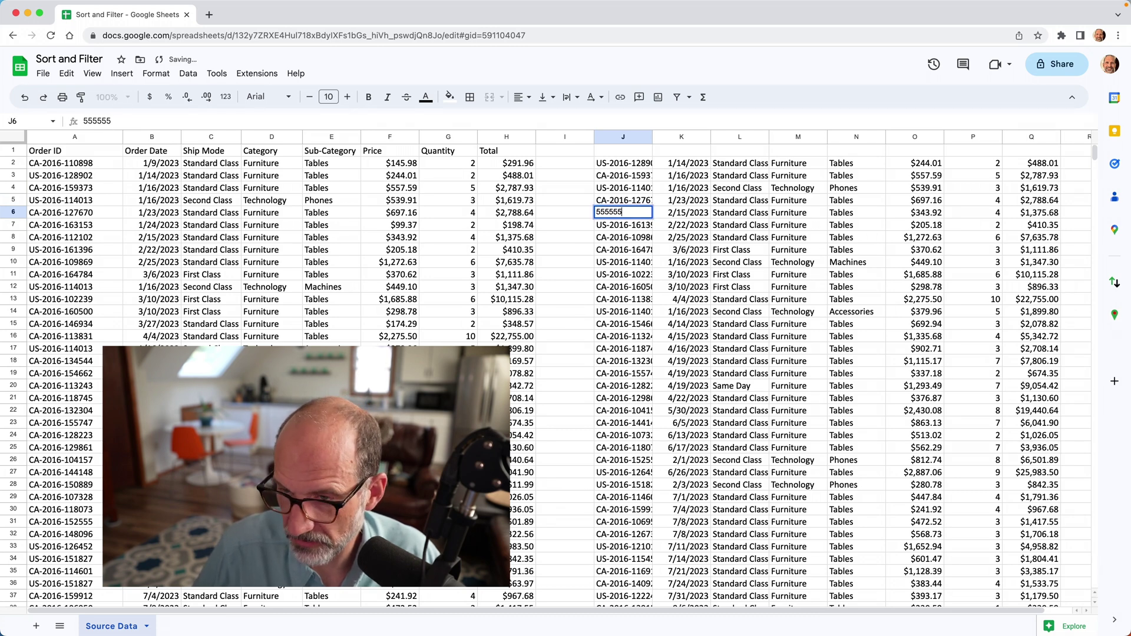
{"action": "type", "text": "5555"}
{"action": "key", "text": "Return"}
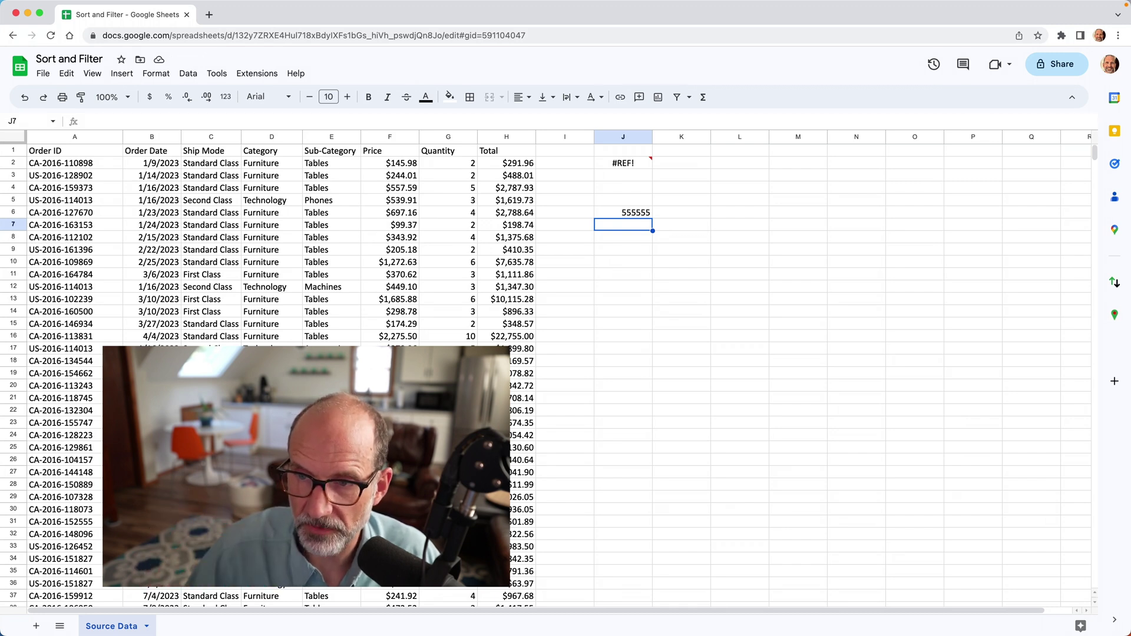
{"action": "left_click", "coordinate": [622, 212]}
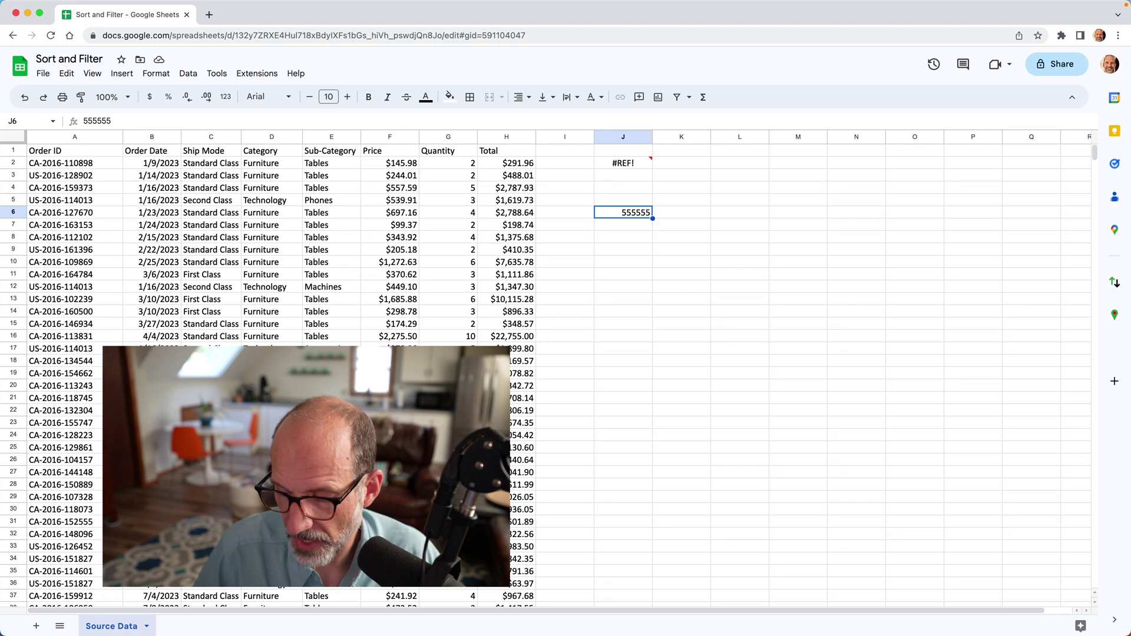
{"action": "key", "text": "Delete"}
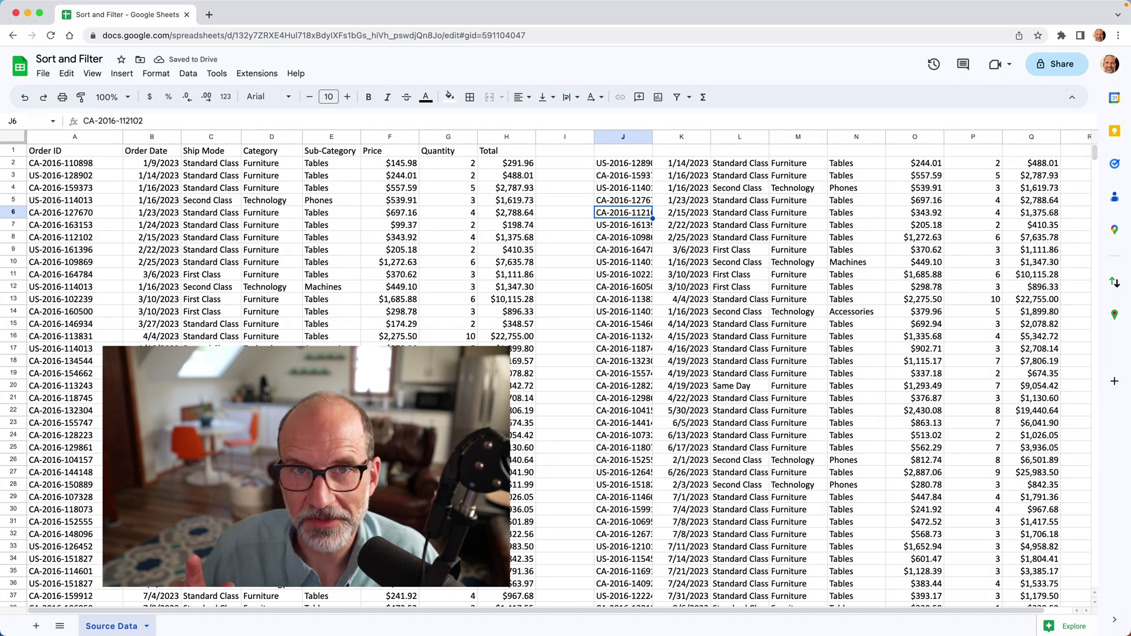
Step: Copy headers Order ID through Total from A1:H1 into J1:Q1, then reselect J2
{"action": "left_click", "coordinate": [628, 167]}
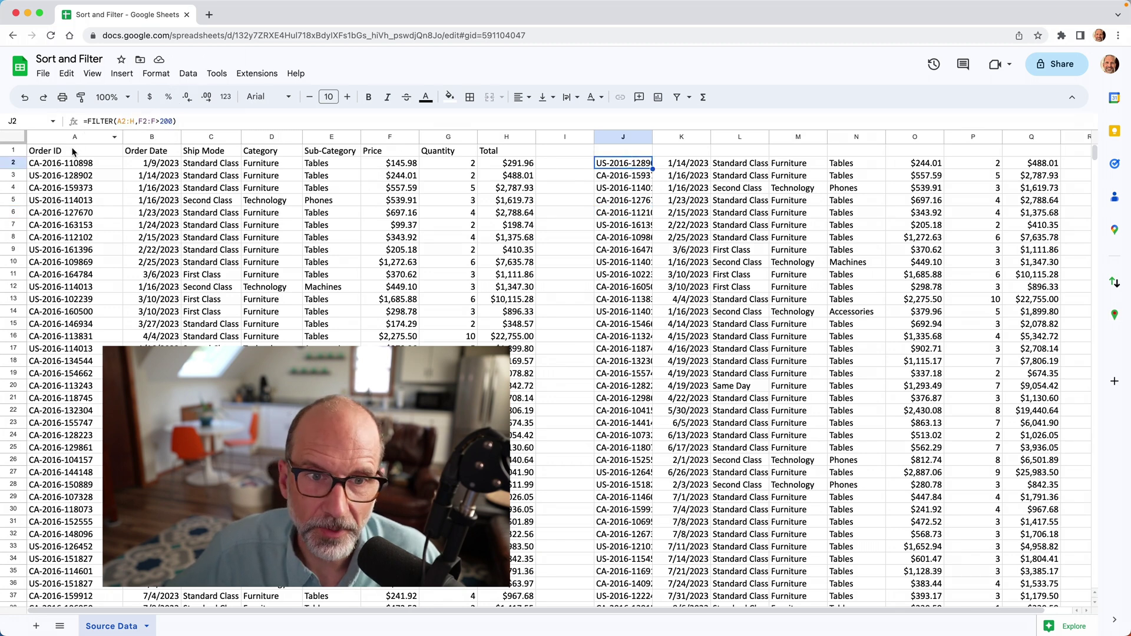
{"action": "left_click_drag", "start_coordinate": [70, 151], "coordinate": [521, 154]}
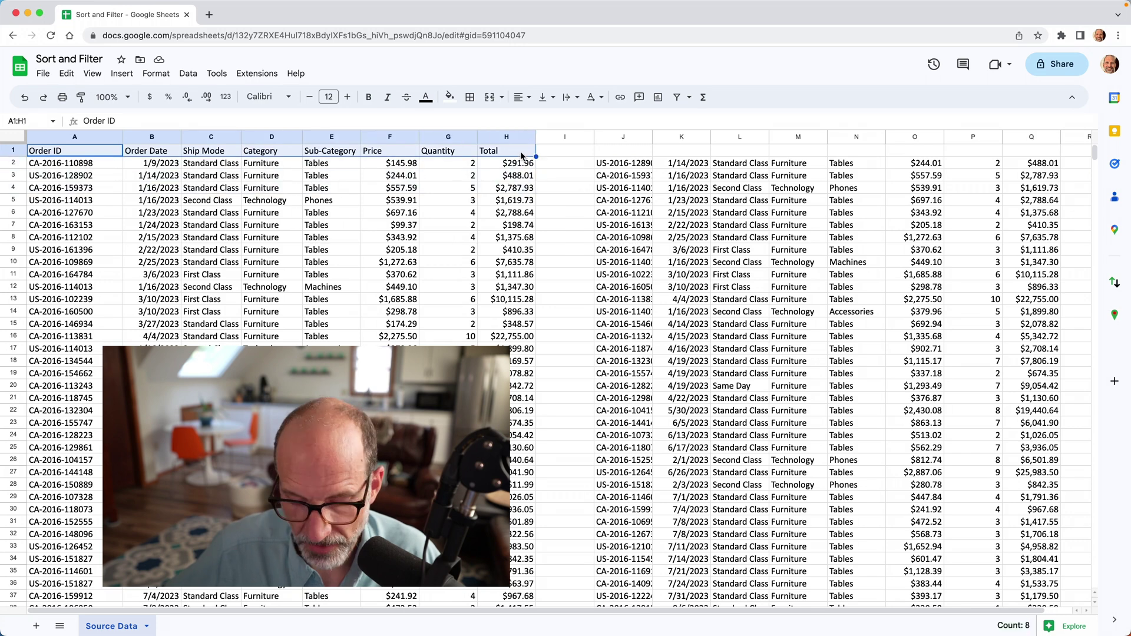
{"action": "key", "text": "ctrl+c"}
{"action": "left_click", "coordinate": [644, 155]}
{"action": "key", "text": "ctrl+v"}
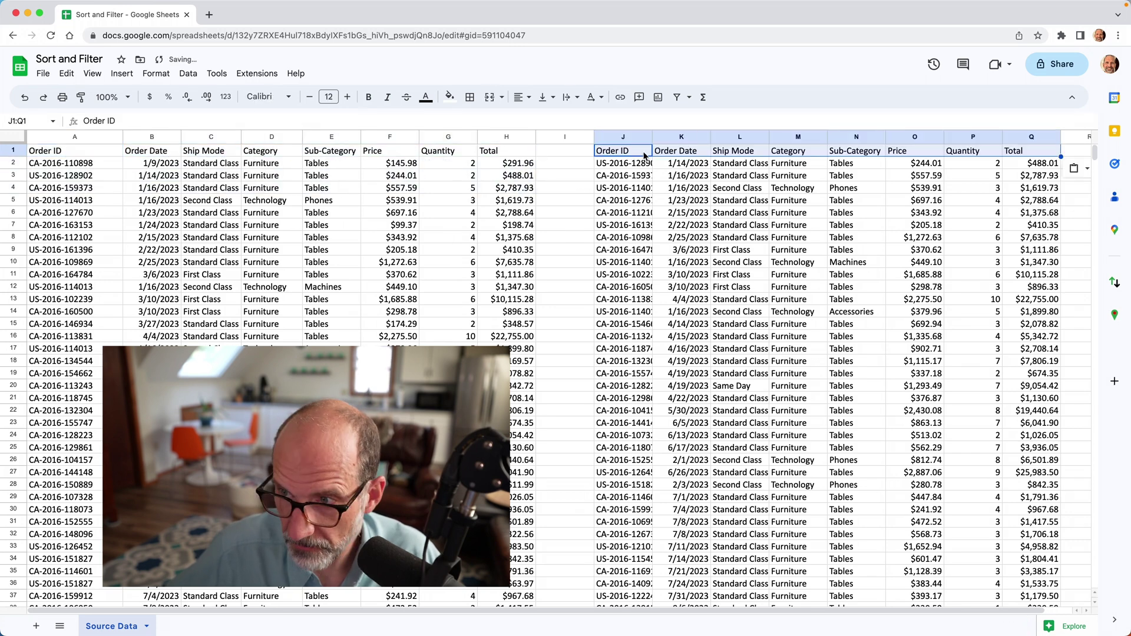
{"action": "left_click", "coordinate": [635, 170]}
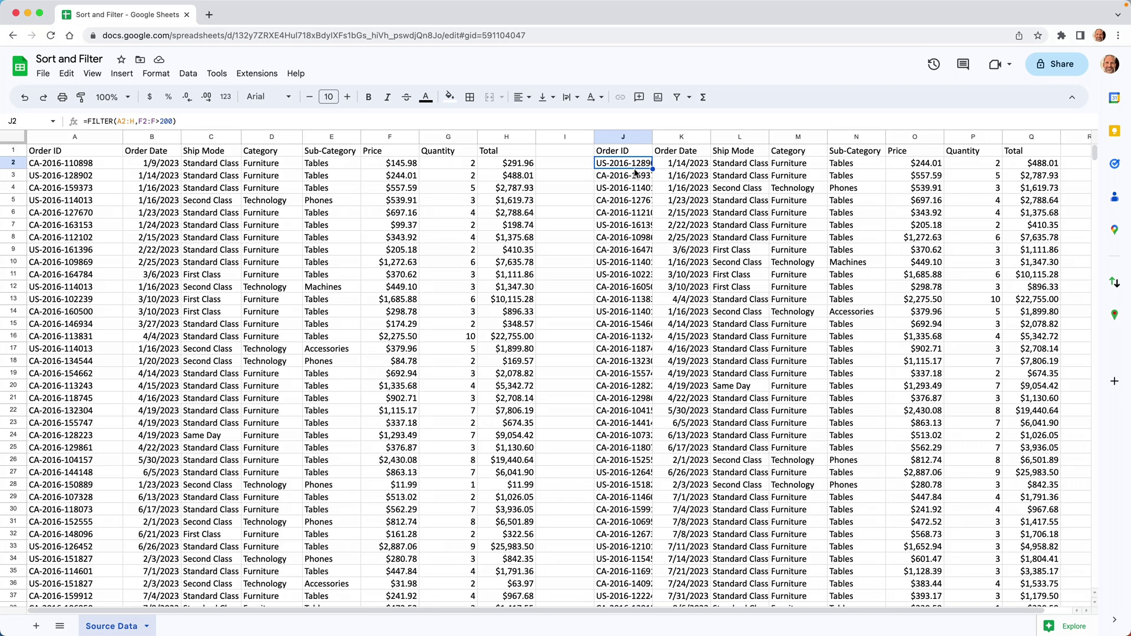